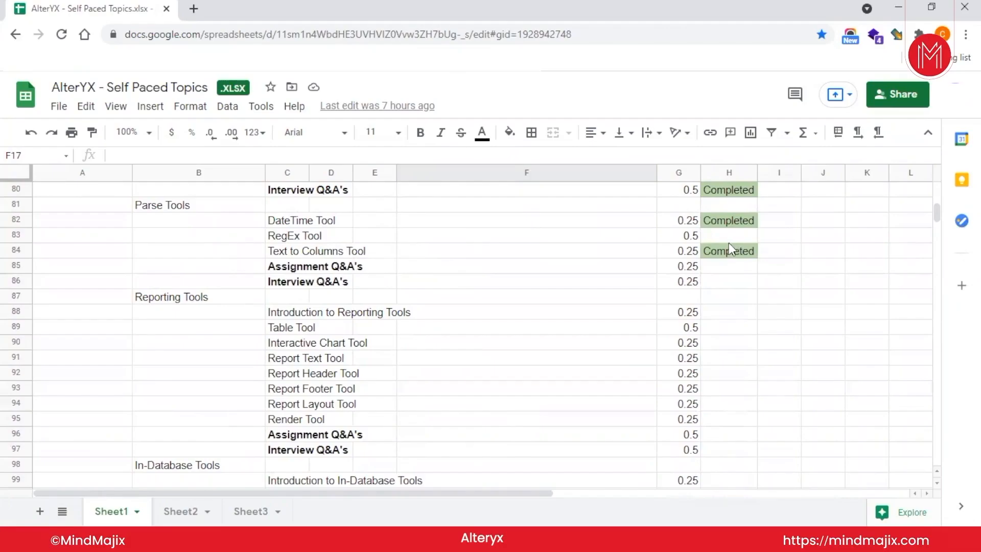
Step: Enter Today as the status of the RegEx Tool row under Parse Tools
click(727, 242)
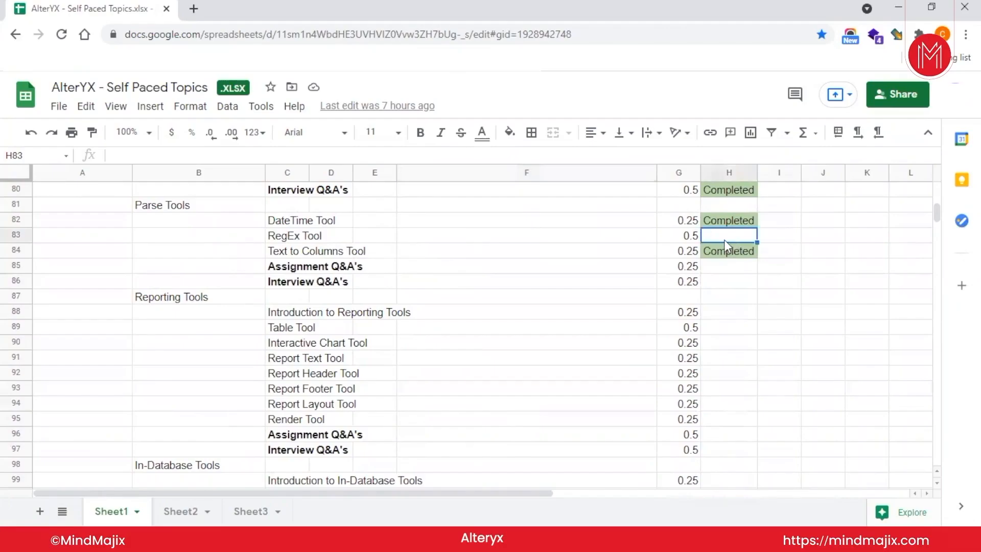
text(Today)
key(Return)
click(728, 329)
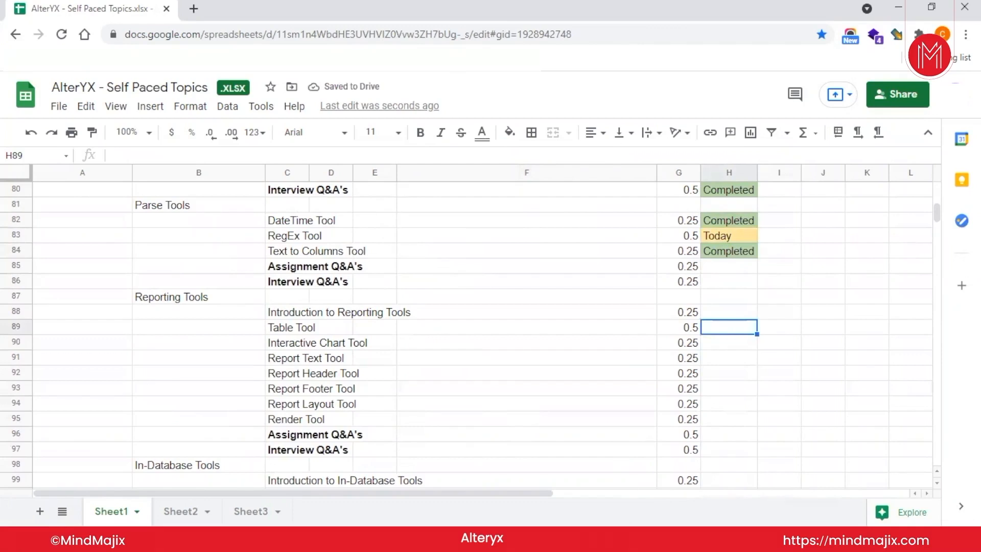
Step: Switch to Alteryx Designer and close the RegEx.yxmd workflow without saving its changes
click(620, 537)
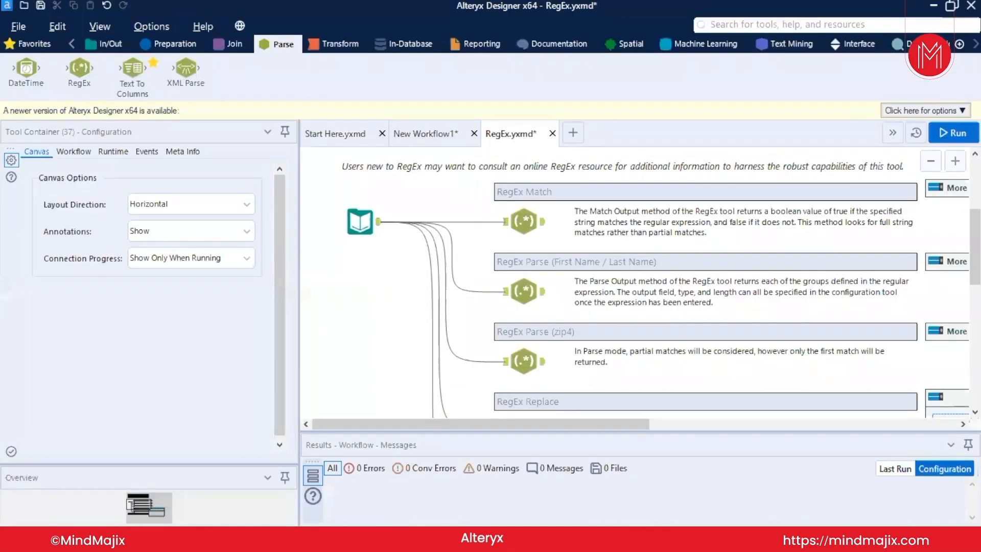
click(552, 134)
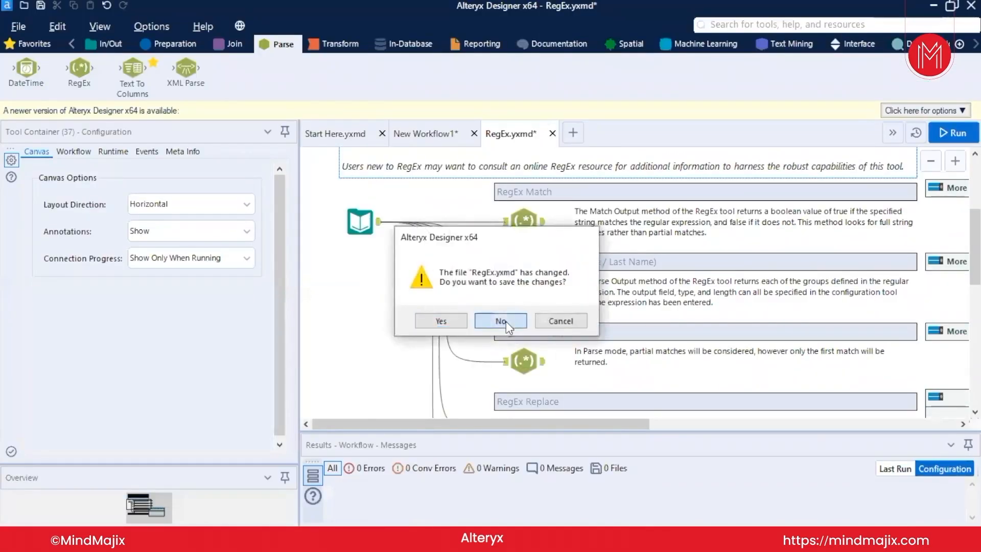
click(505, 321)
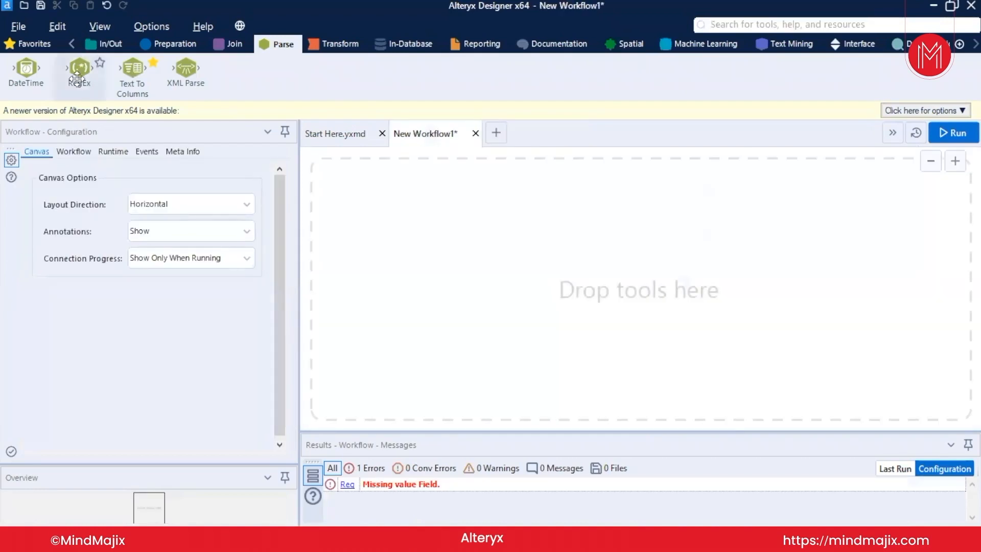
Step: Open the RegEx tool's example workflow and run it
mouse_move(77, 77)
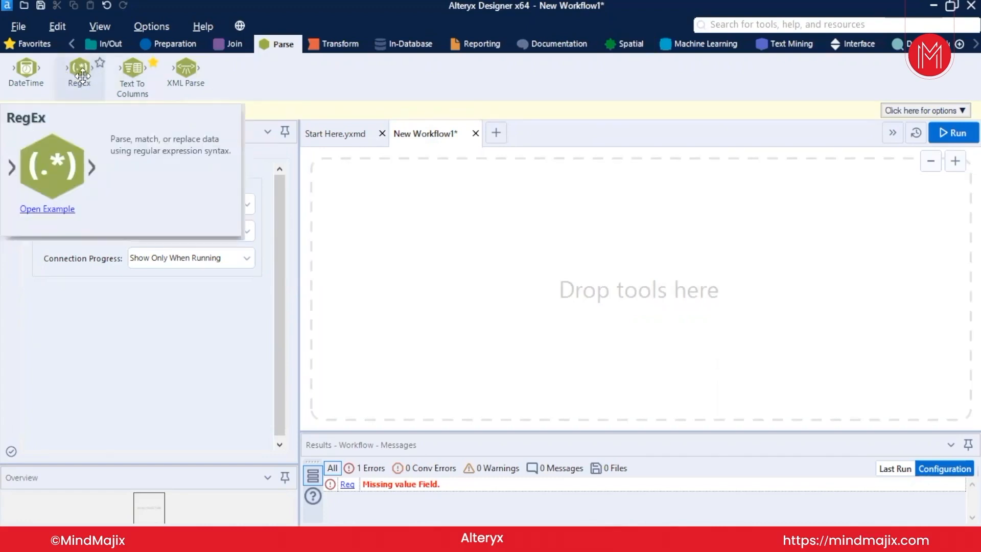
click(47, 209)
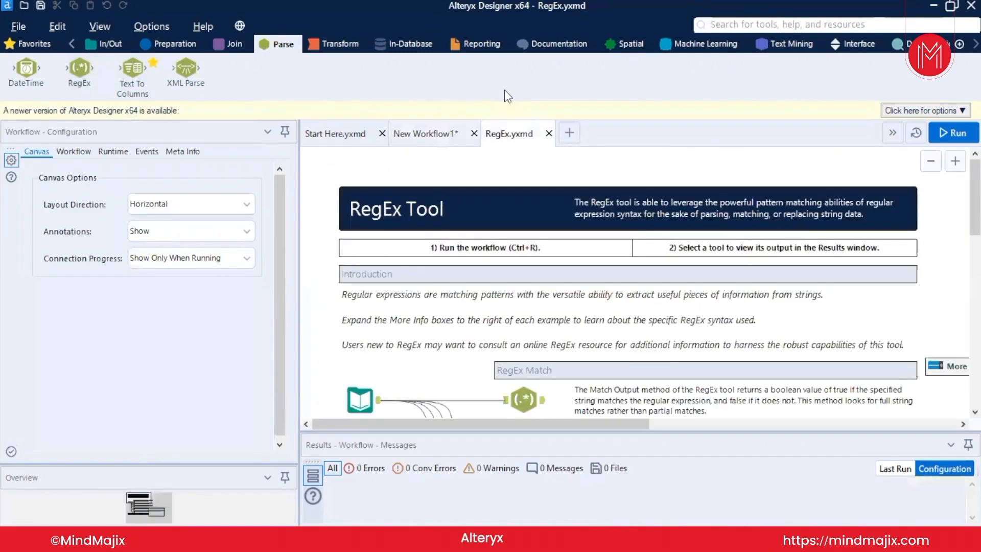
click(404, 217)
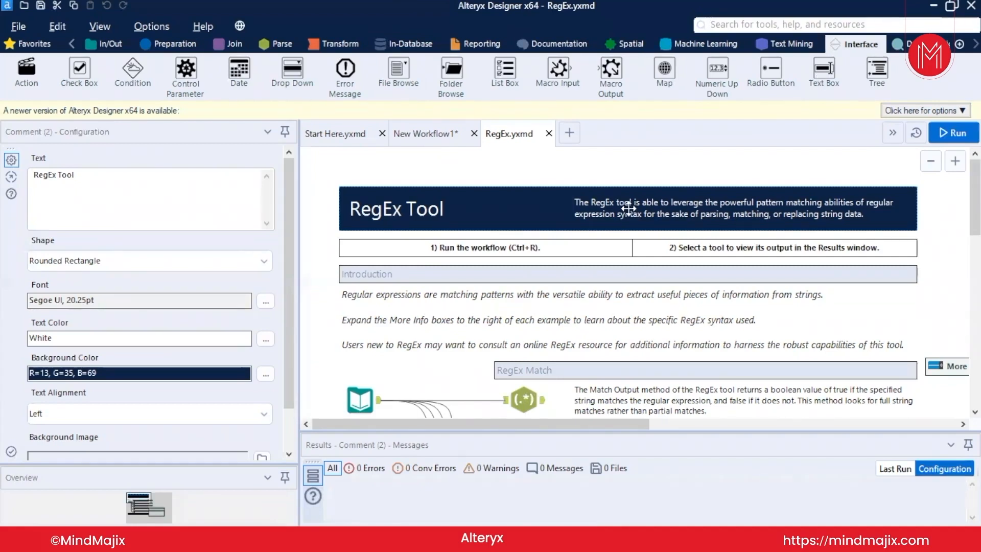
click(537, 305)
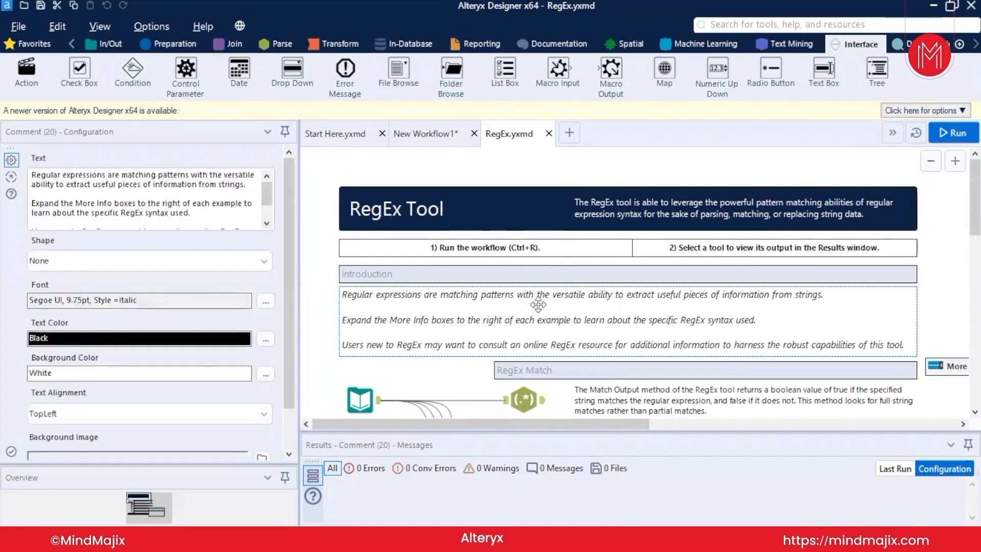
key(ctrl+r)
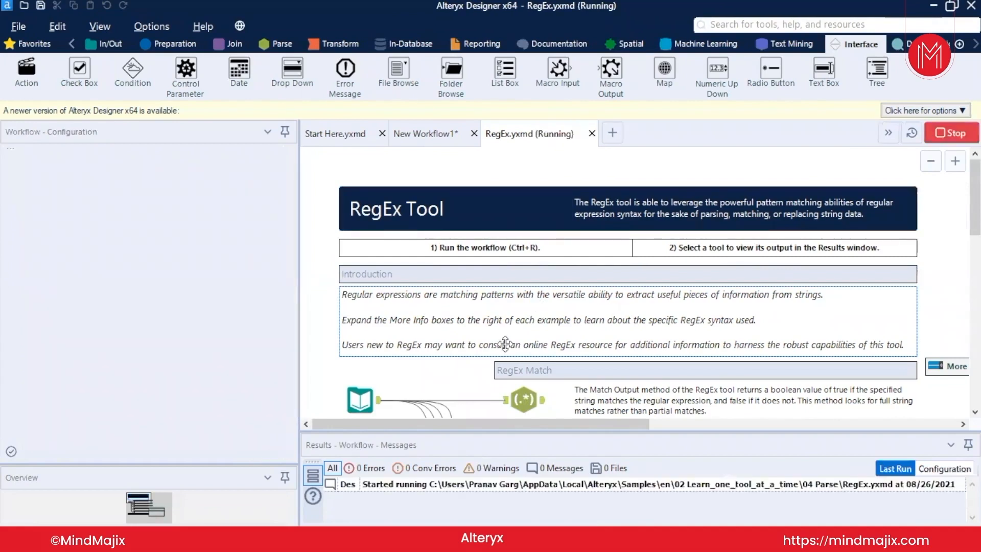
Step: View the Input Data tool's output records in an enlarged results area
scroll(505, 343, down, 2)
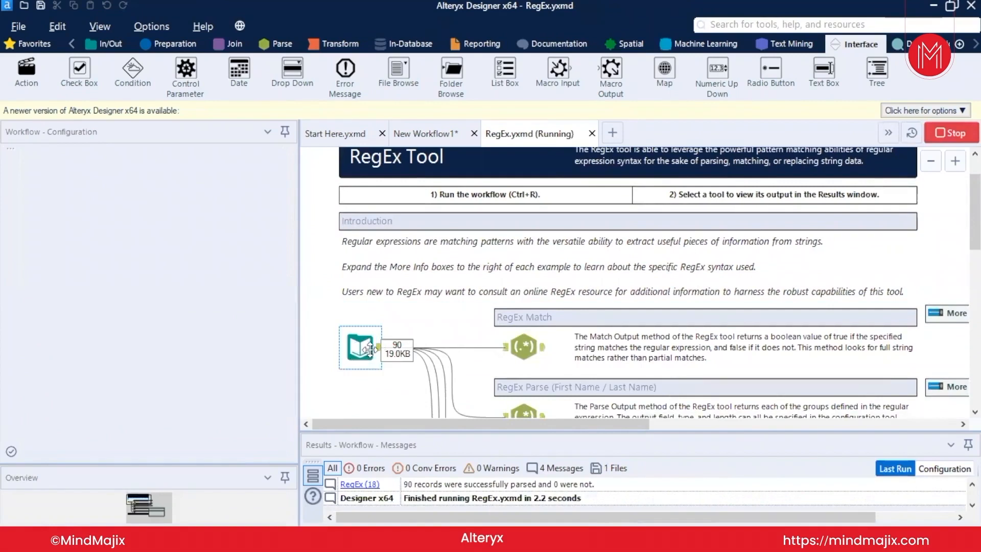
click(379, 348)
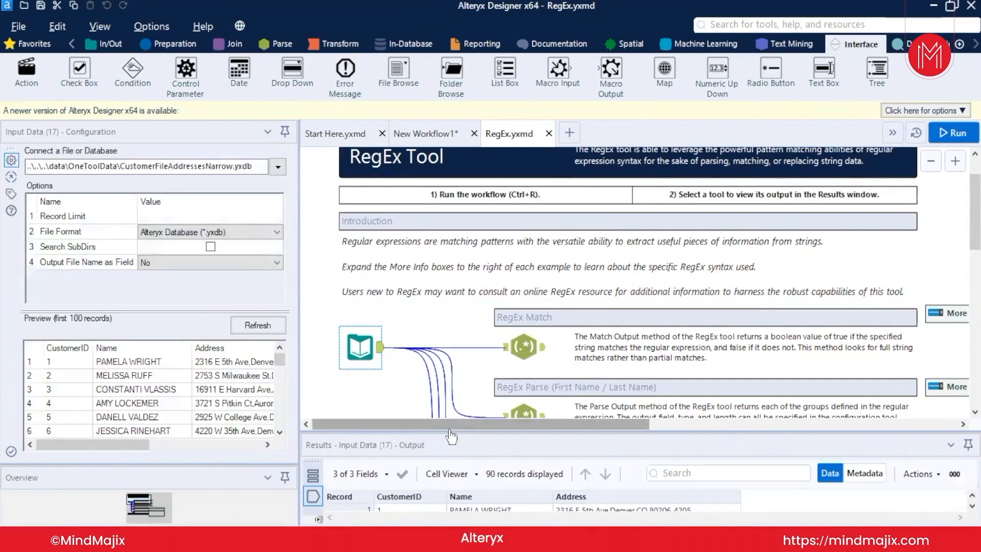
drag(454, 433, 403, 388)
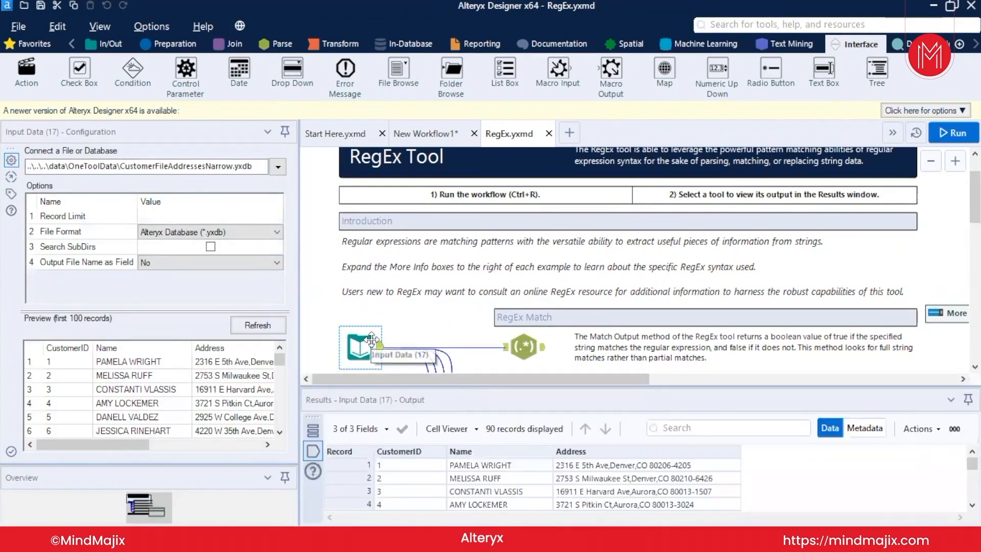
click(587, 464)
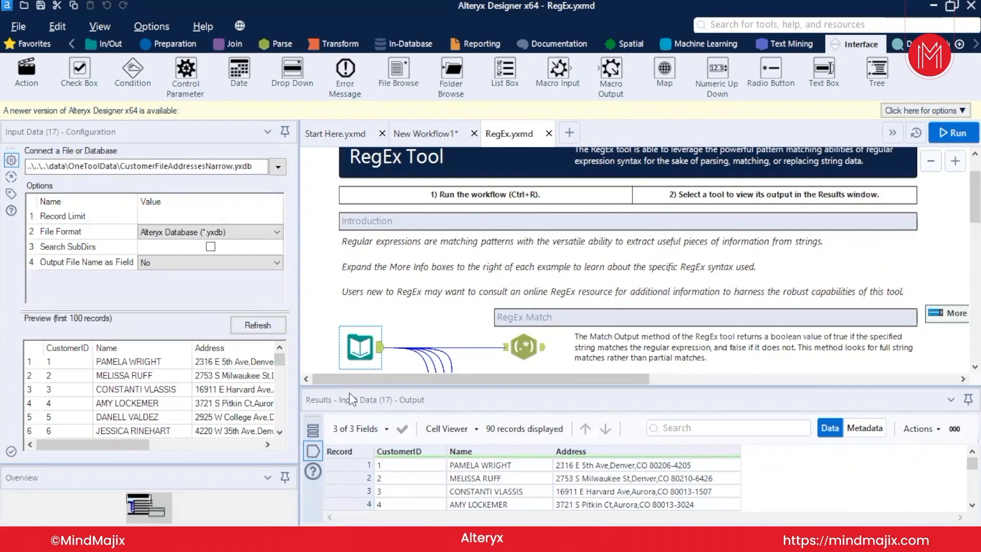
Step: Inspect the RegEx Match tool's output and the regular expression in its configuration
click(527, 342)
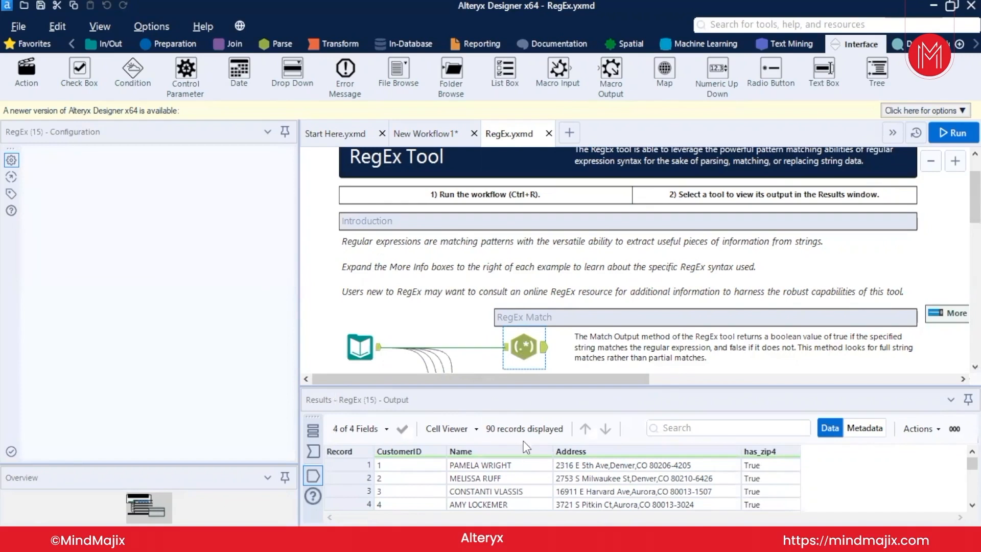
drag(292, 231, 297, 269)
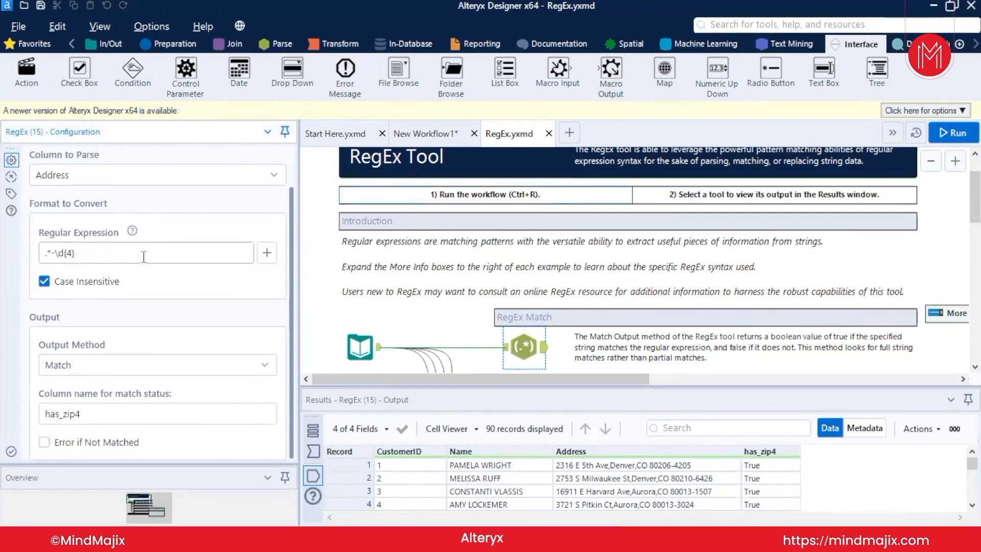
drag(144, 255, 2, 215)
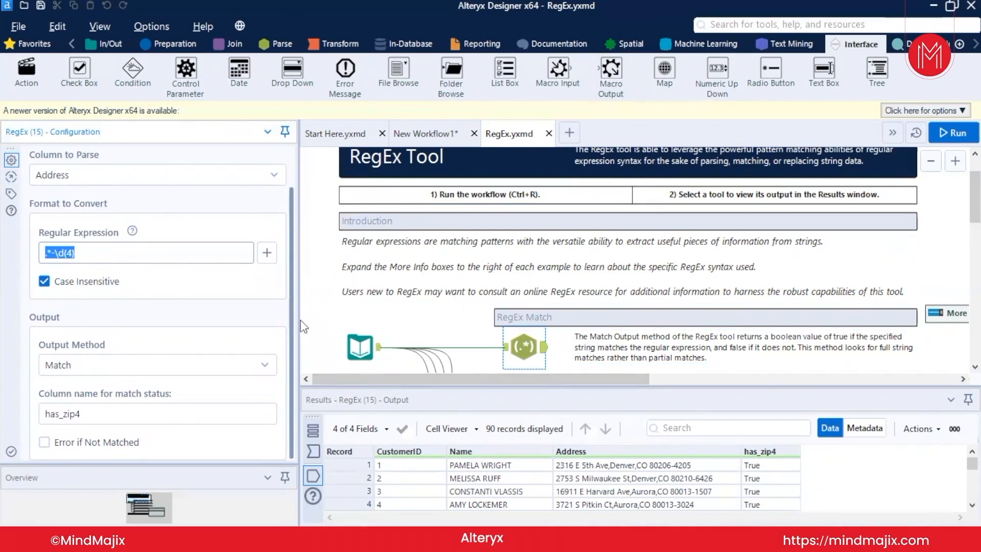
Step: Expand the More Info box beside the RegEx Match example and read its pattern explanation
drag(298, 318, 233, 320)
click(947, 314)
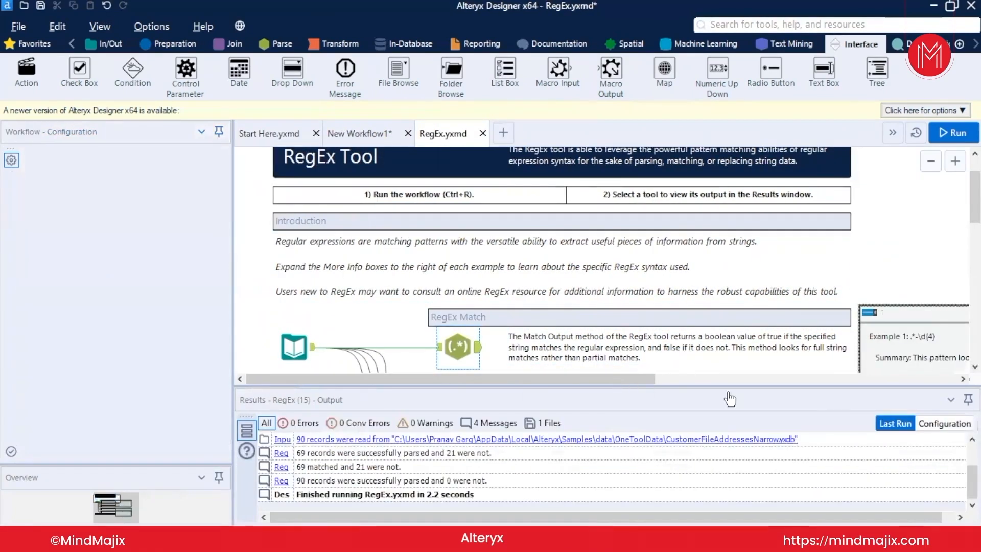
drag(729, 399, 838, 395)
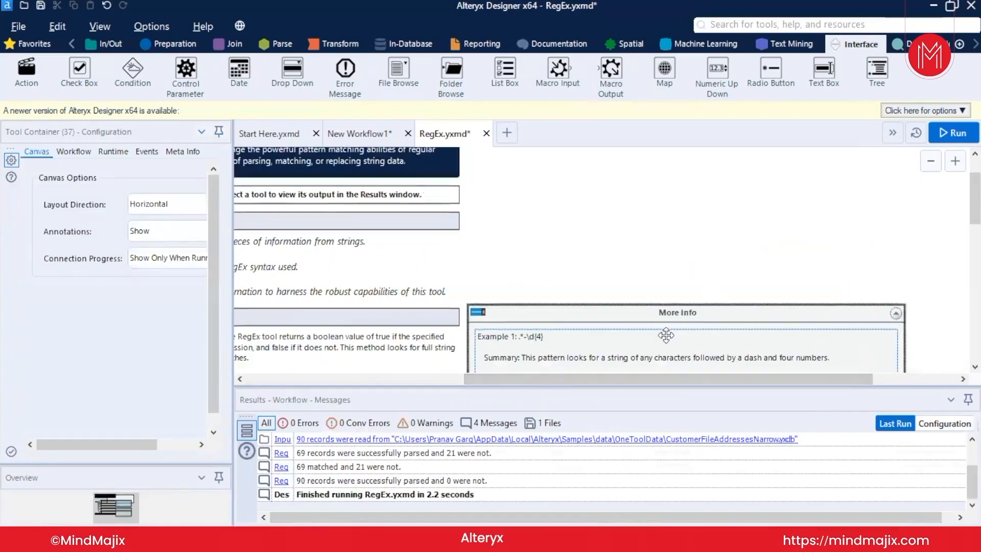
scroll(665, 335, down, 3)
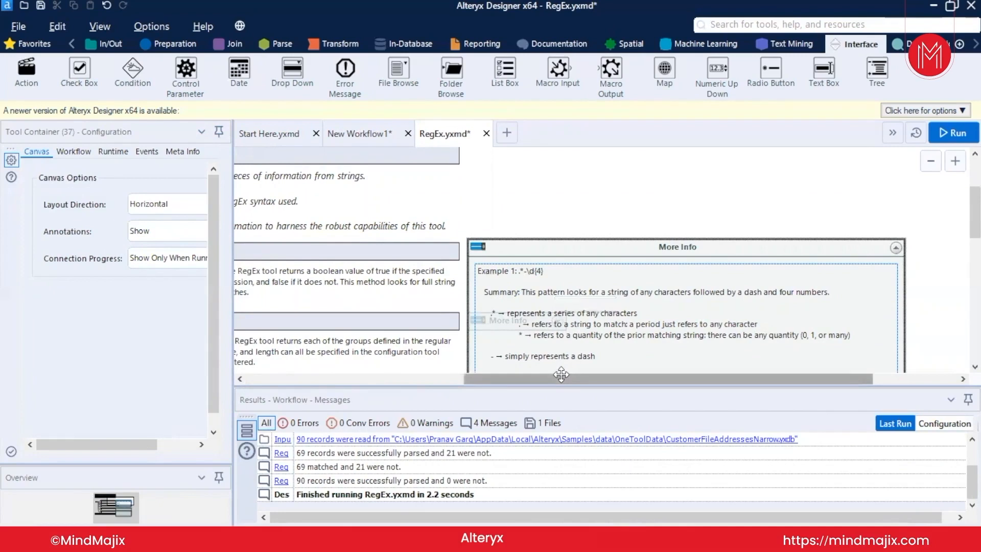
Step: Inspect the Input Data tool's source records, including the Address values in its configuration preview
drag(561, 375, 361, 376)
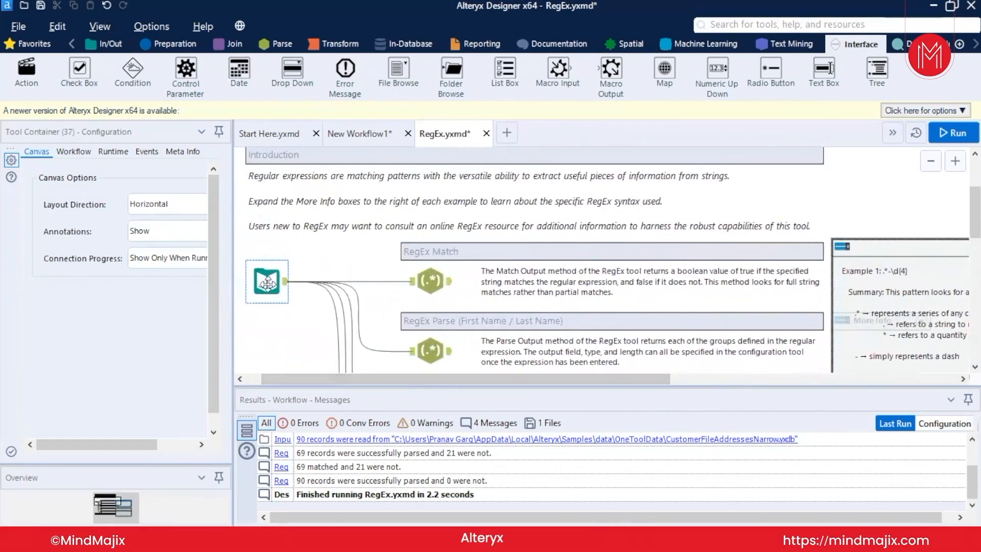
click(267, 282)
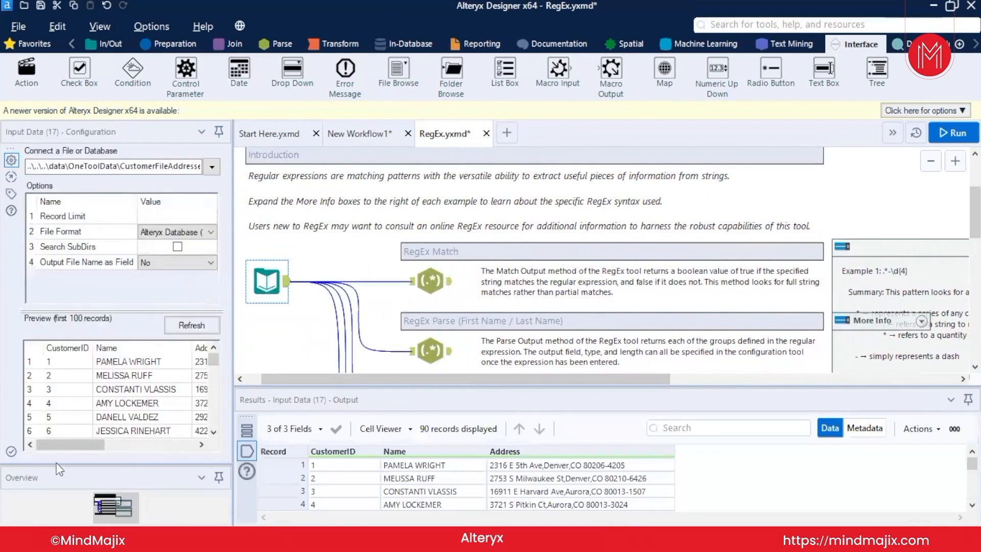
drag(62, 447, 133, 453)
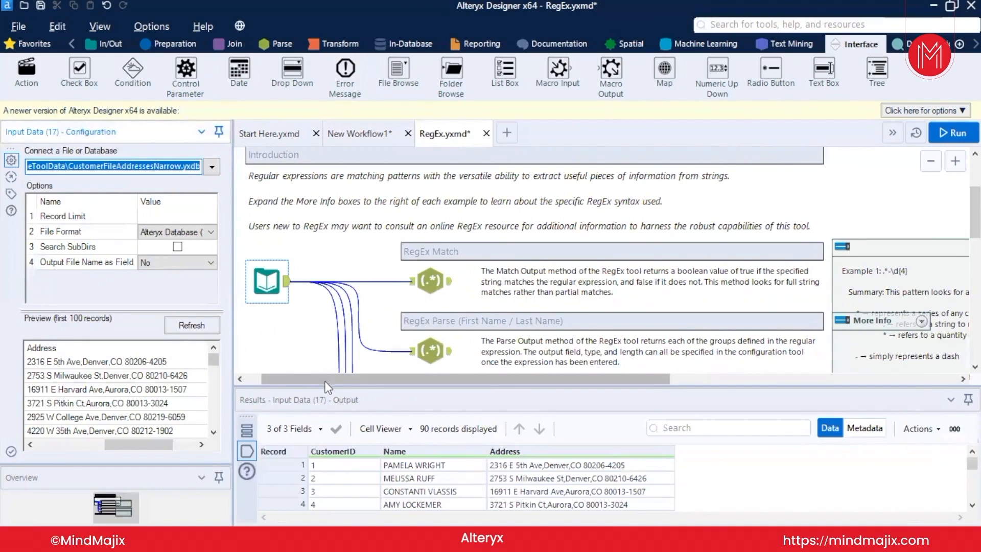
Step: Display the RegEx Match tool's configuration in a wider pane and choose Address as the column to parse
click(340, 378)
drag(340, 375, 406, 377)
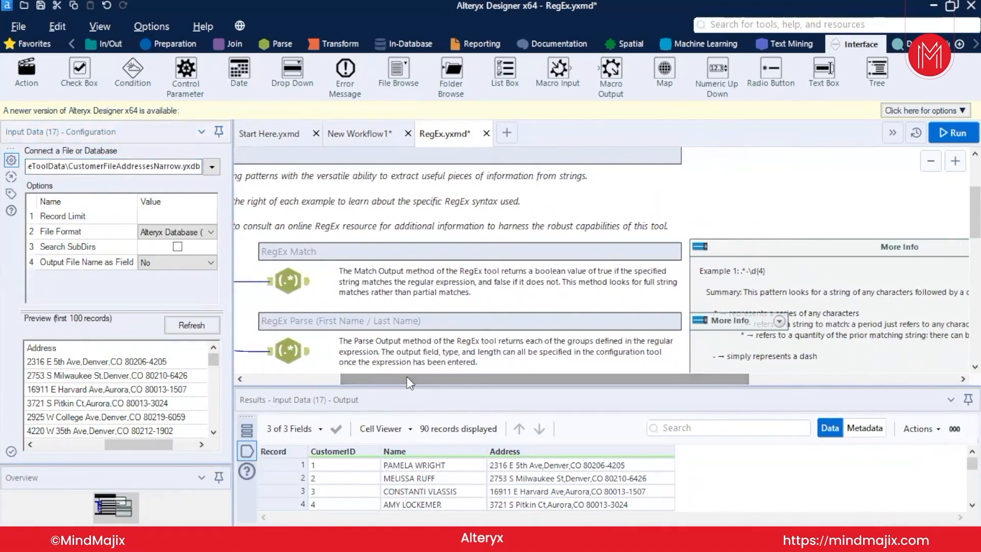
drag(424, 377, 462, 363)
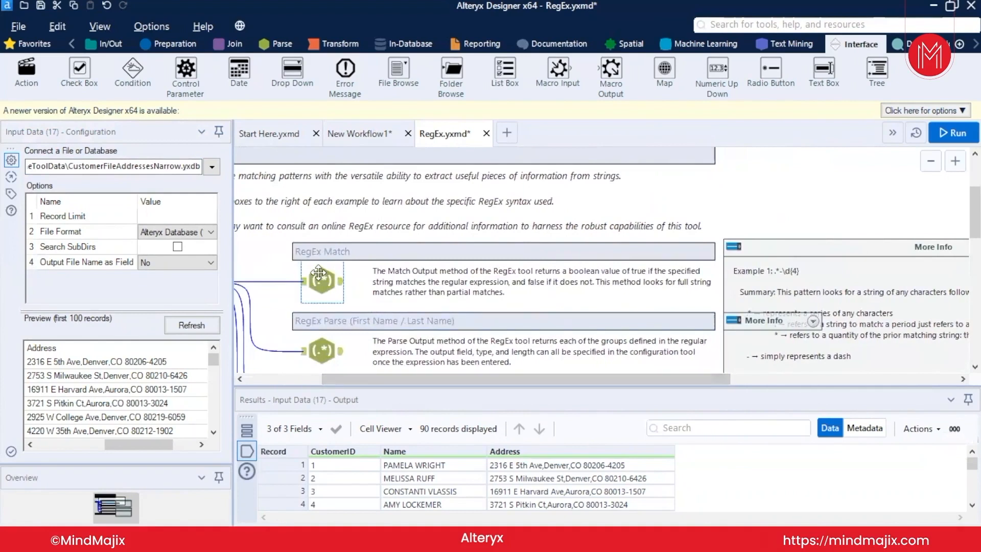
click(318, 273)
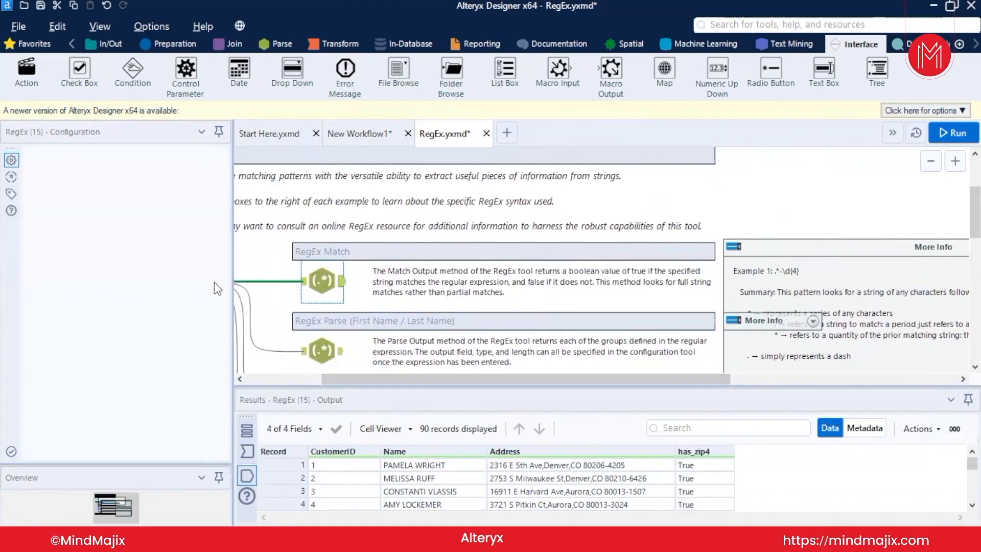
drag(232, 289, 337, 295)
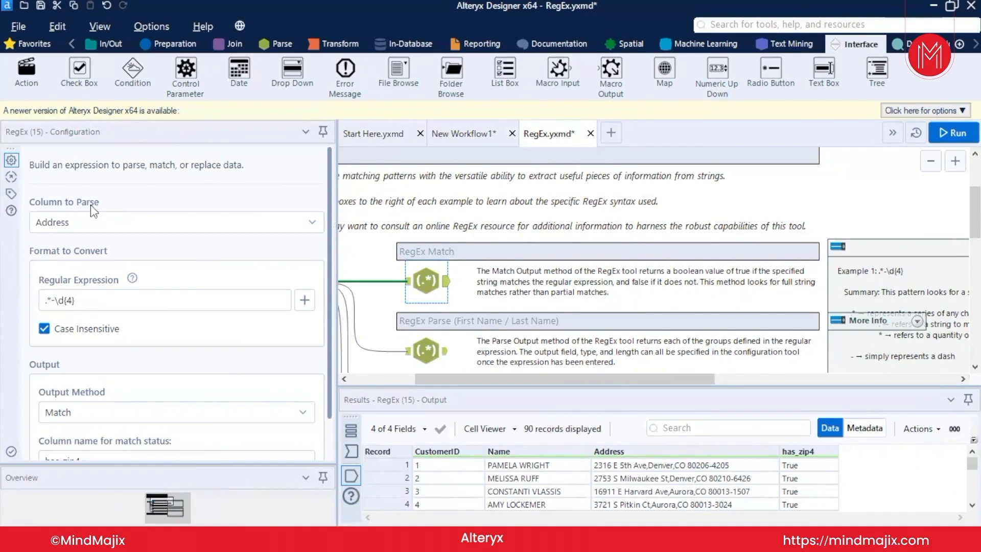
click(313, 223)
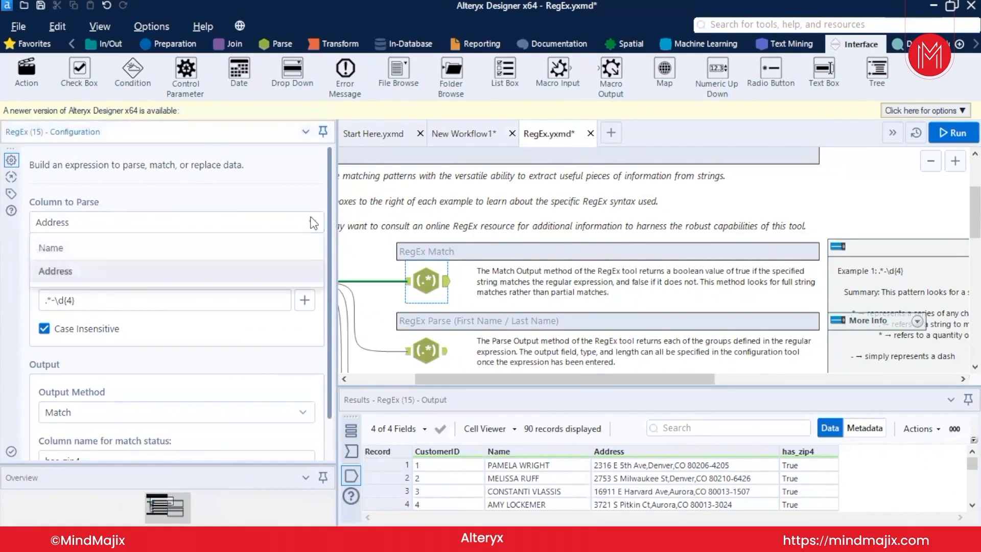
click(228, 273)
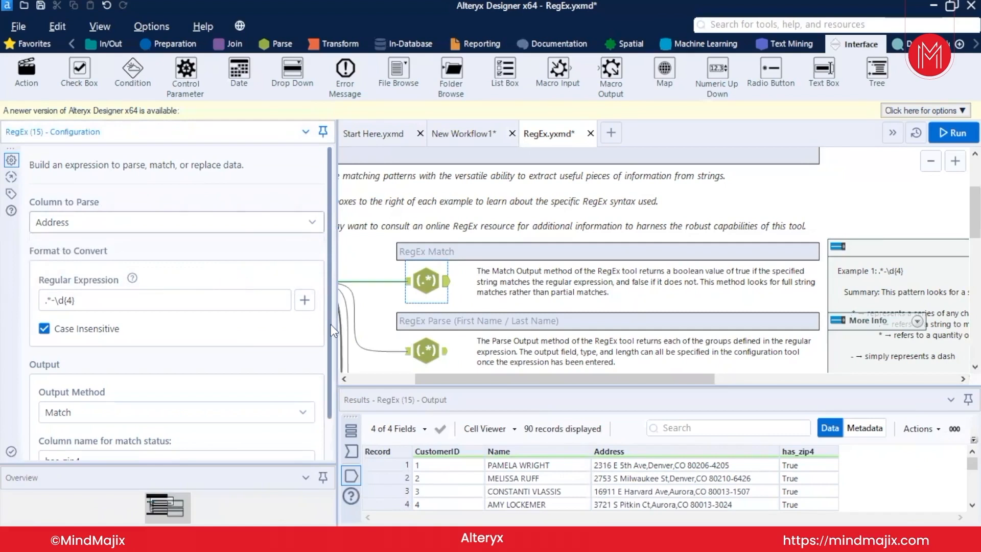
Step: Browse the full list of syntax elements offered for the RegEx Match tool's regular expression, then close it without choosing one
drag(330, 324, 326, 369)
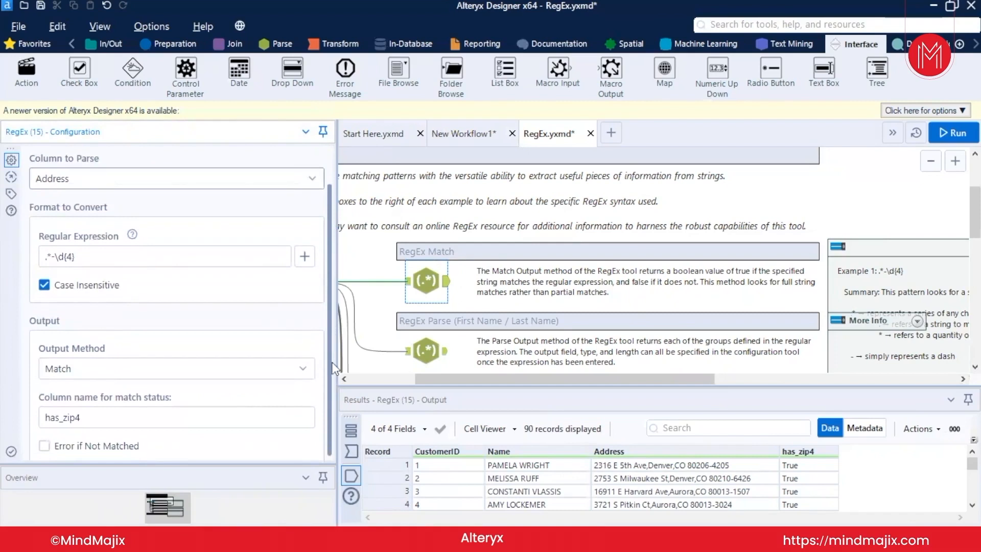
drag(337, 361, 384, 367)
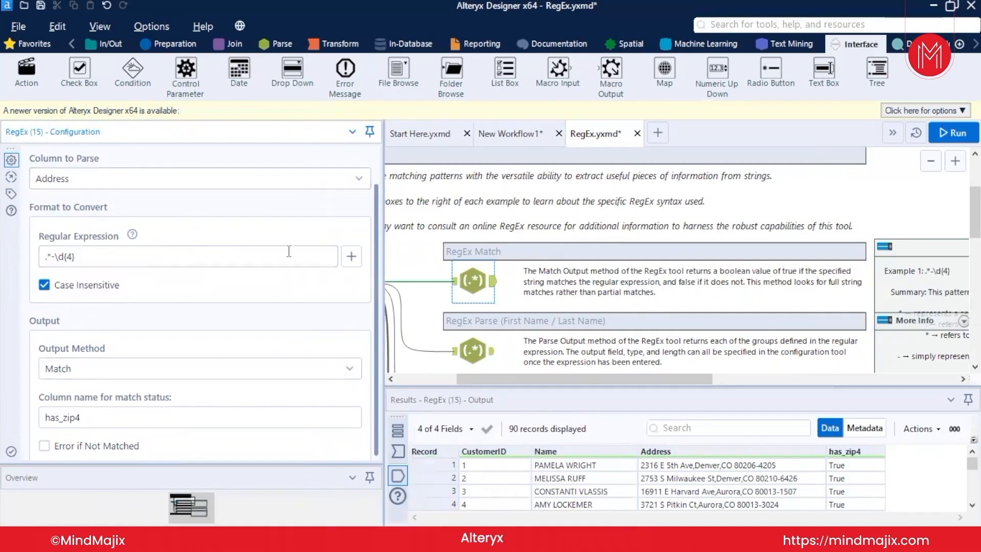
click(350, 257)
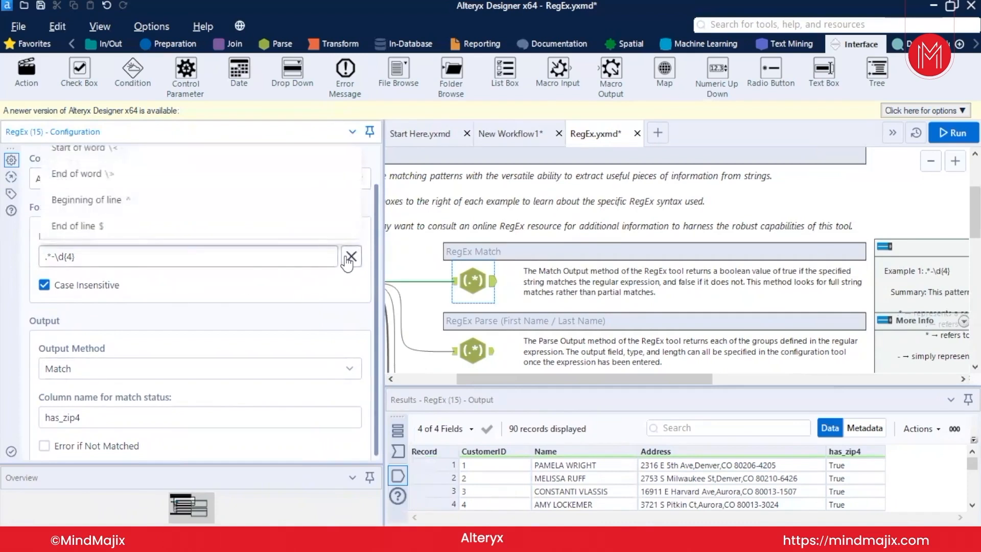
scroll(186, 240, up, 1)
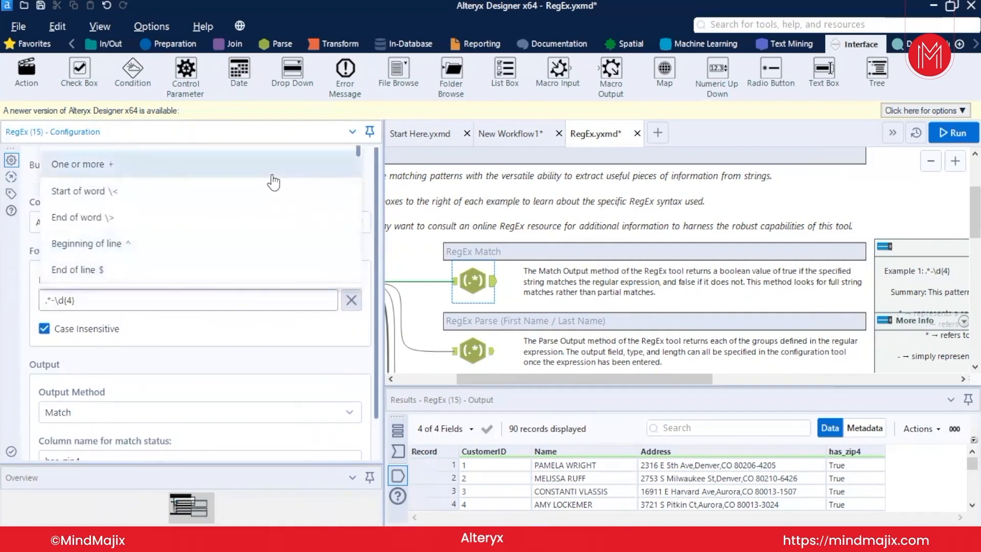
scroll(286, 222, down, 5)
scroll(287, 224, down, 6)
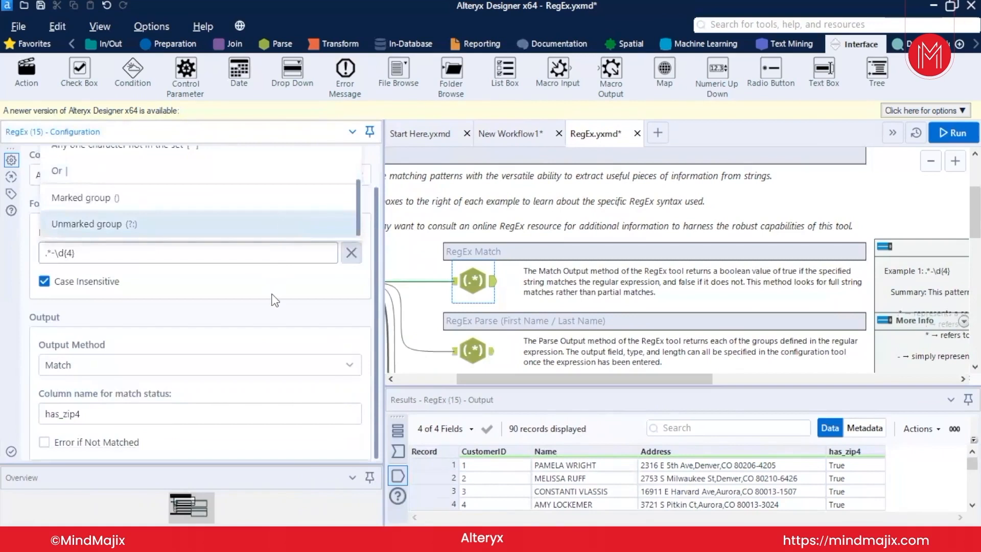
click(274, 300)
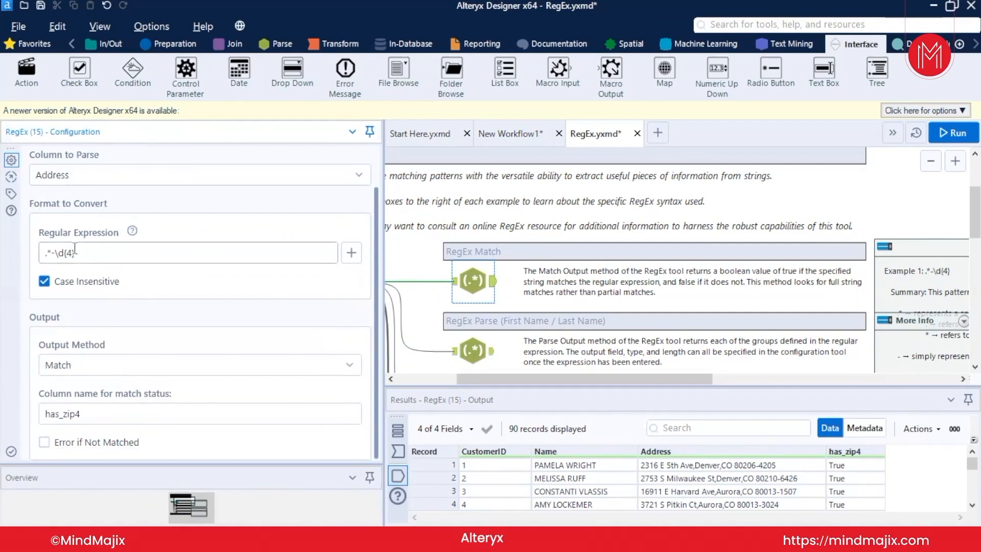
Step: Copy the RegEx Match expression .*-\d{4} into a new comment placed on the canvas of a blank new workflow
drag(76, 253, 3, 244)
key(ctrl+c)
click(658, 133)
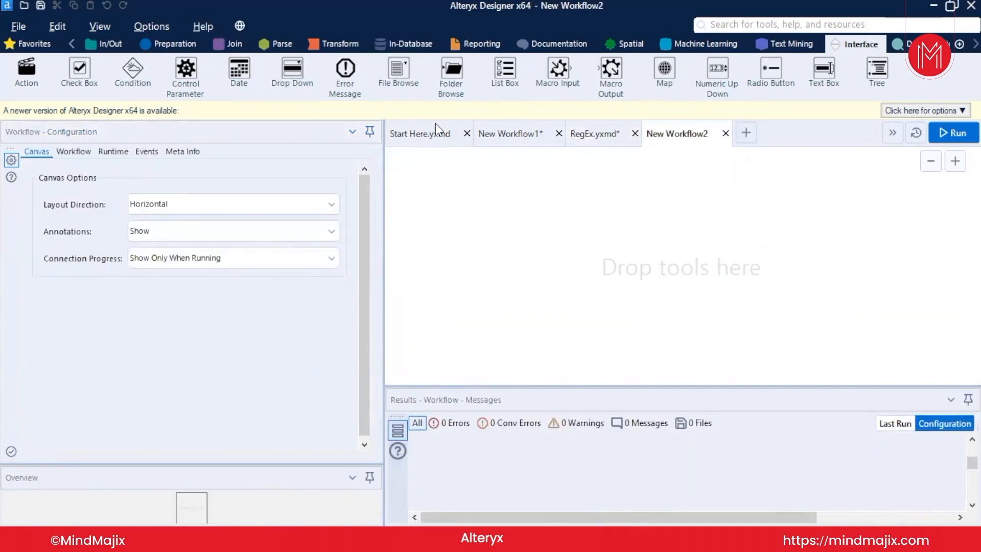
drag(26, 69, 469, 200)
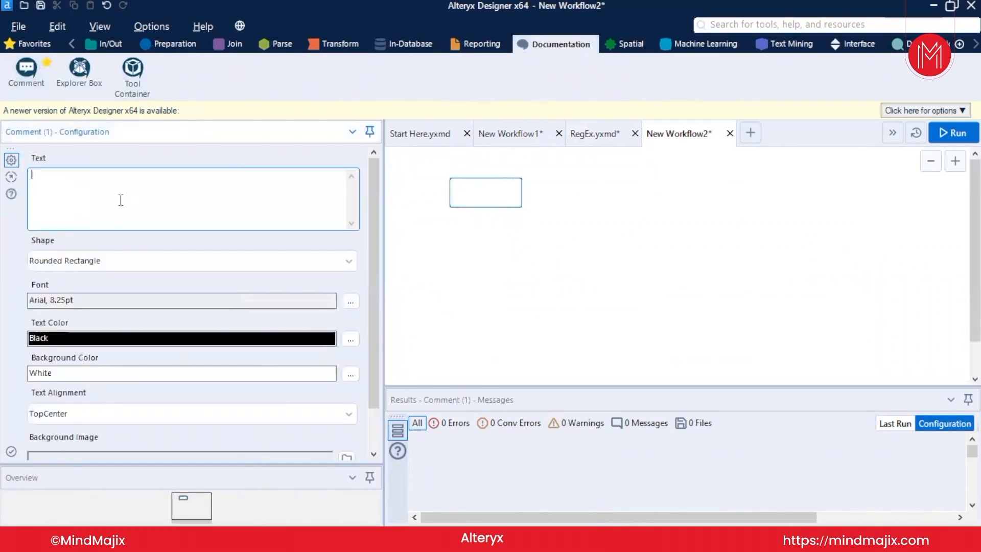
key(ctrl+v)
Step: Add the note line "- First seraching" to the comment, separated from the expression by a blank line
key(Return)
key(Return)
text(-)
text( F)
text(i)
text(ything)
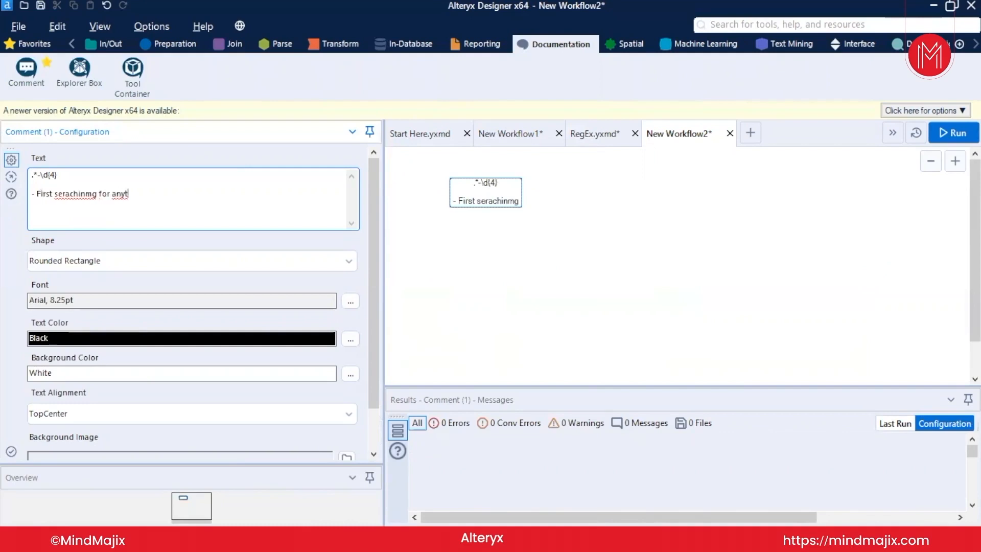
key(BackSpace)
key(BackSpace)
key(BackSpace)
key(BackSpace)
key(BackSpace)
key(BackSpace)
key(BackSpace)
key(BackSpace)
key(BackSpace)
key(BackSpace)
key(BackSpace)
key(BackSpace)
key(BackSpace)
key(BackSpace)
key(BackSpace)
text(g)
Step: Add two more comment lines, "- Looking for -" and "- Looking for the 4 consecutive characters"
key(Return)
text(- )
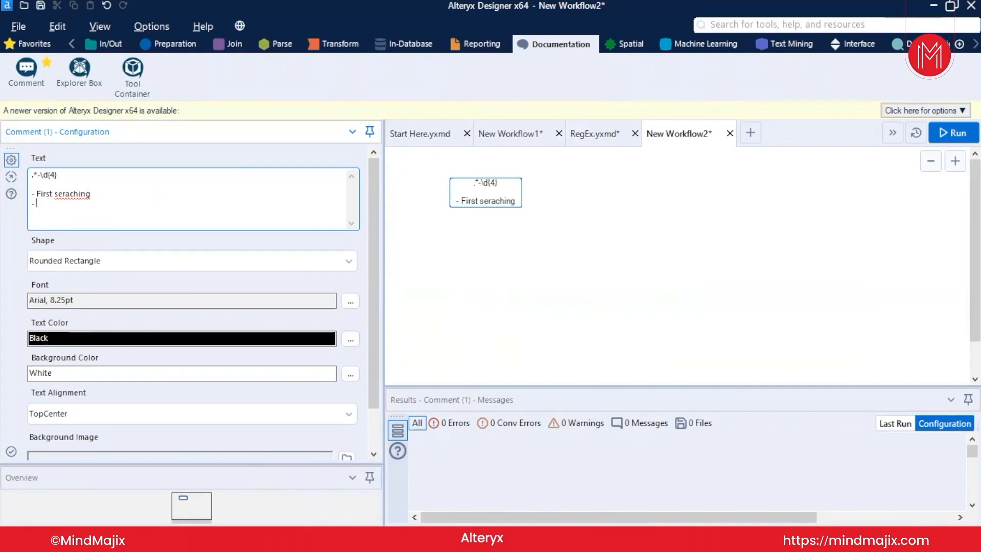
text(Looking for -)
key(Return)
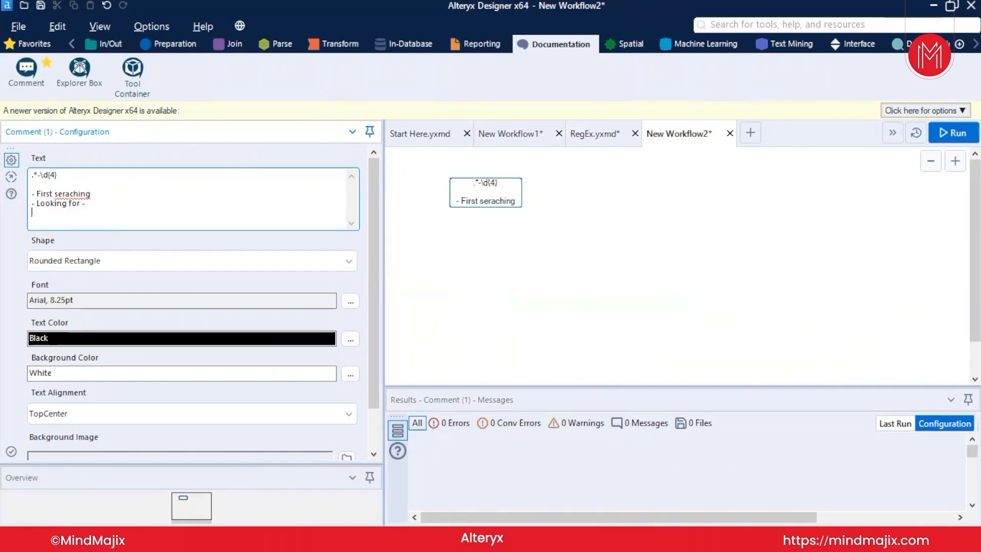
text(- Look)
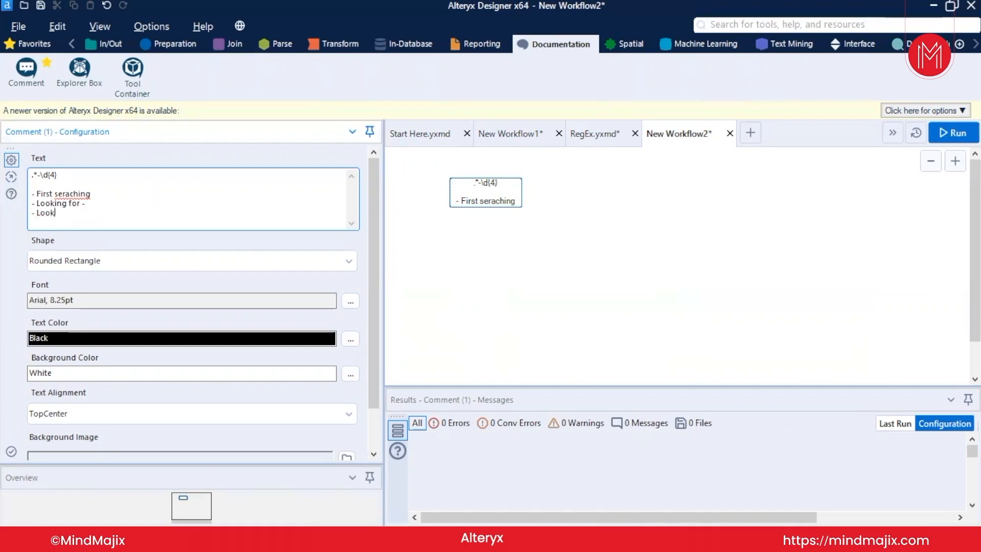
text(ing for the 4 consecut)
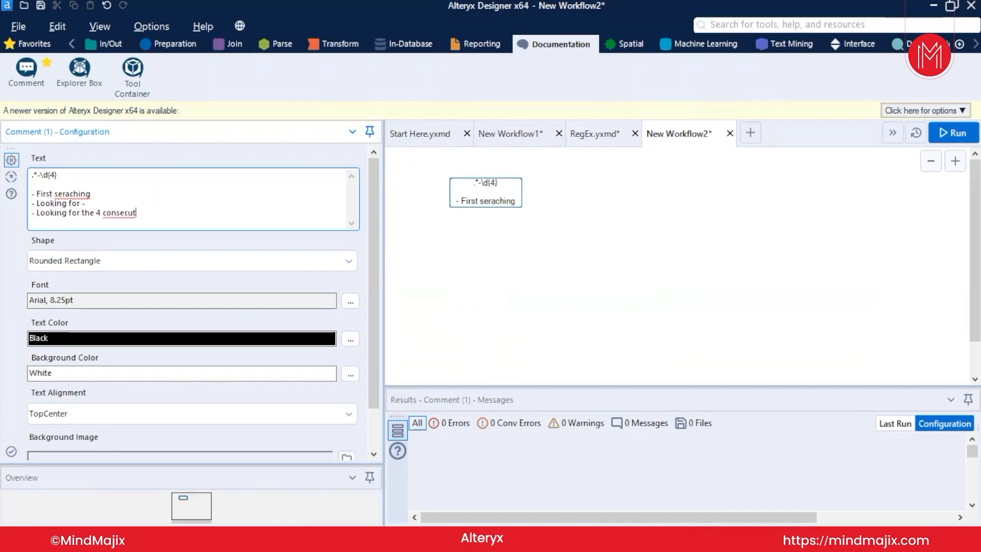
text(ive characters)
Step: Enlarge the comment box on the canvas so its whole text fits
click(453, 187)
drag(448, 178, 400, 158)
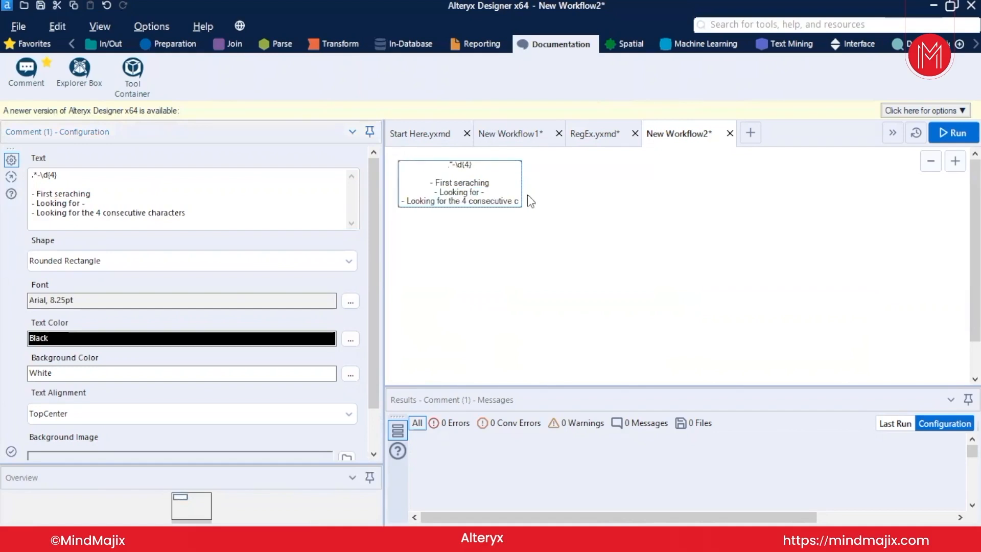
drag(519, 206, 624, 213)
Step: Return to the RegEx workflow and review the RegEx Match tool's output methods, keeping Match, and its match status column name
click(598, 131)
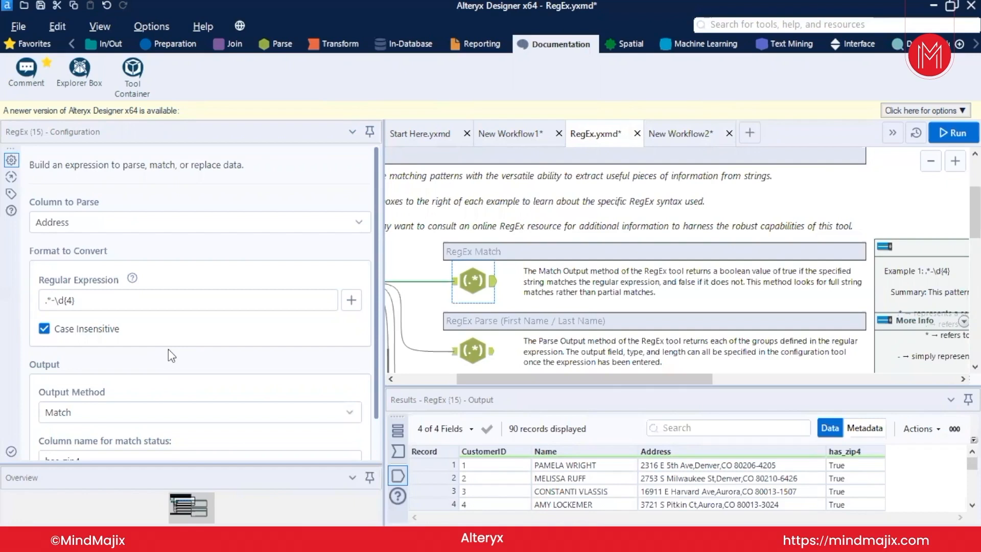
scroll(168, 348, down, 2)
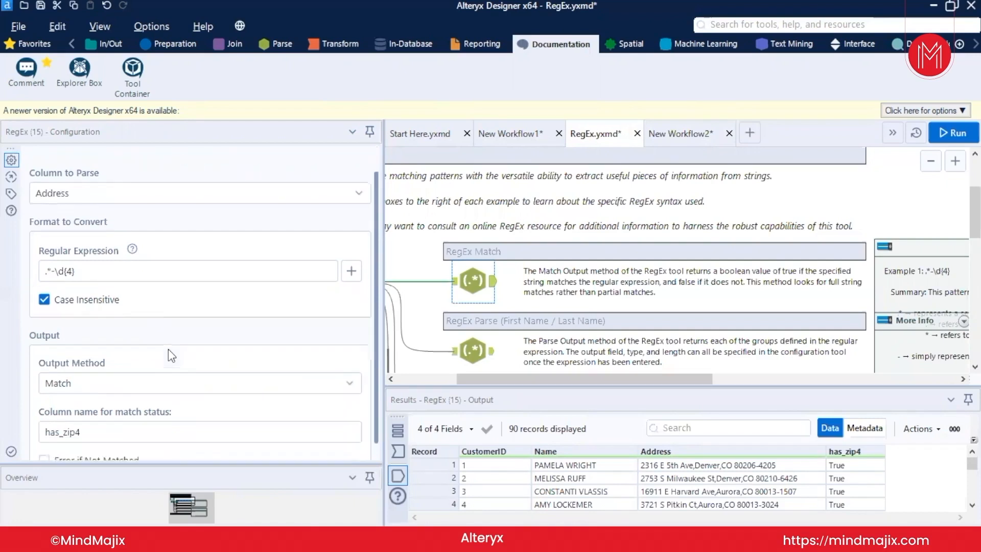
click(254, 366)
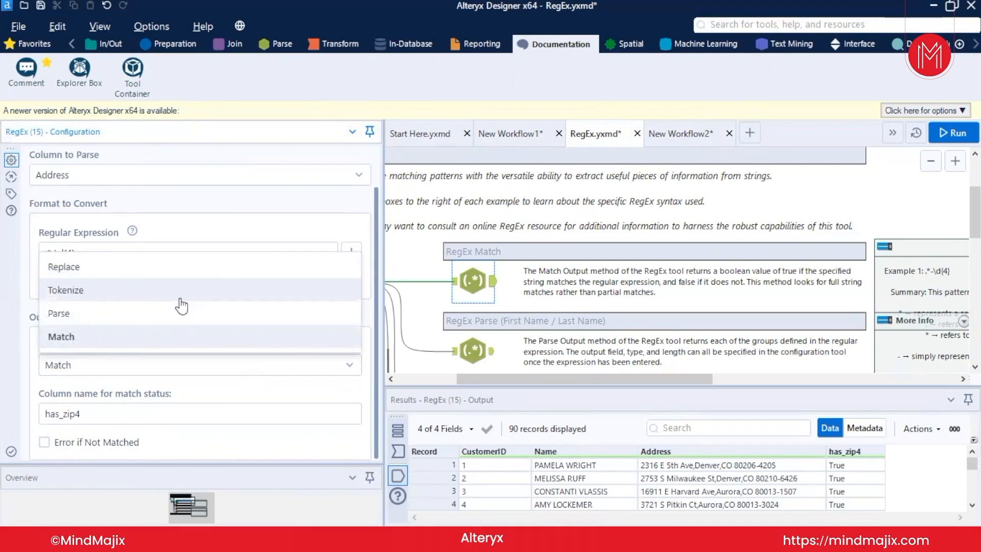
click(137, 347)
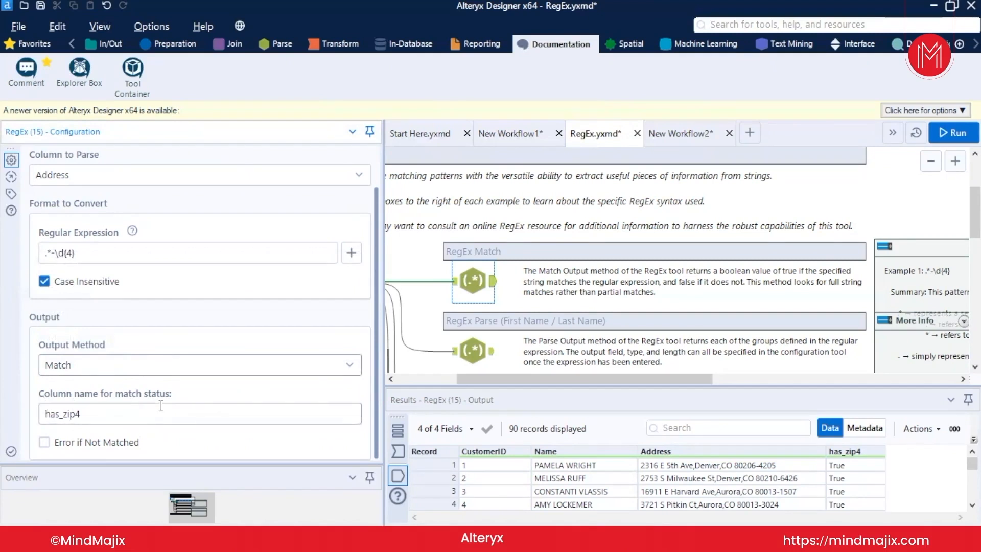
click(122, 421)
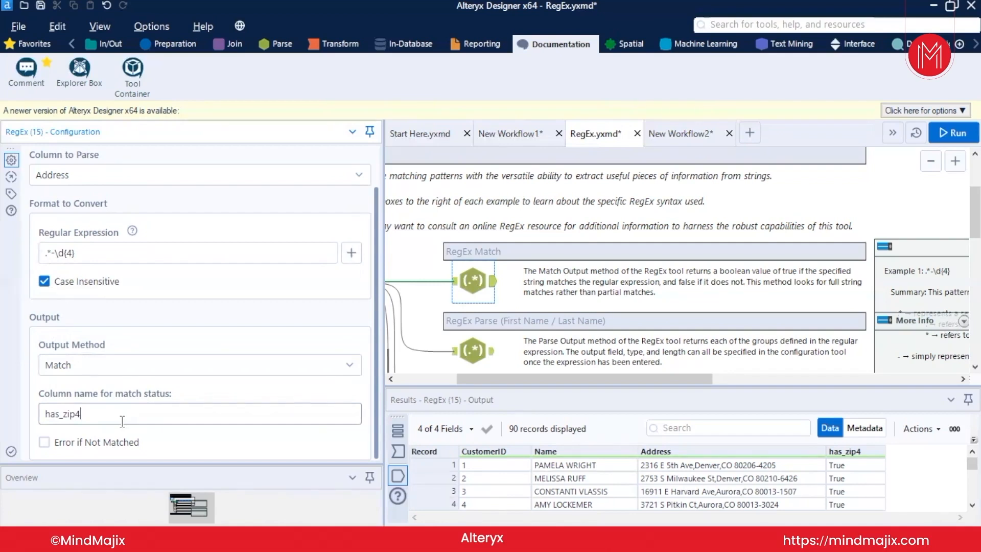
Step: Rerun the workflow and inspect the has_zip4 values in the RegEx Match output, highlighting record 7
key(ctrl+r)
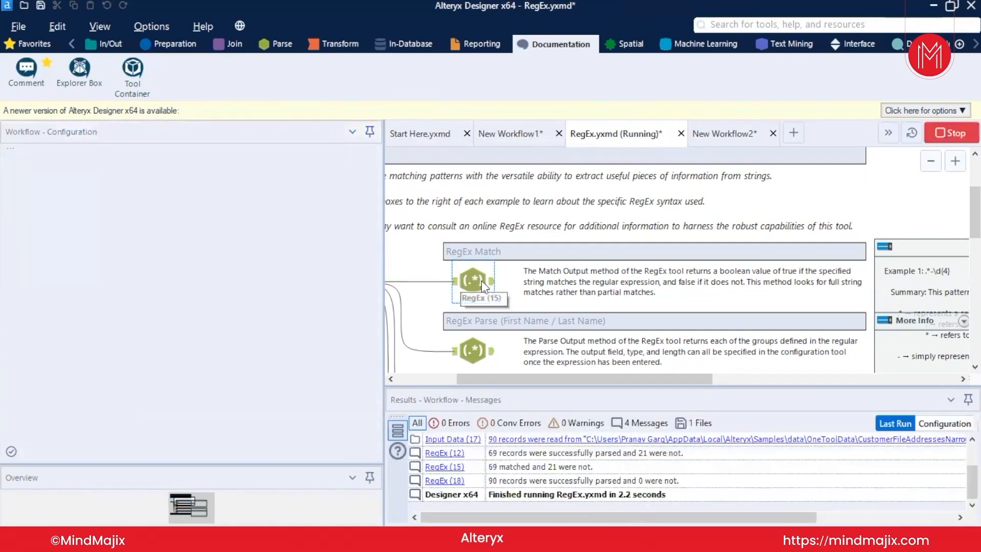
click(481, 280)
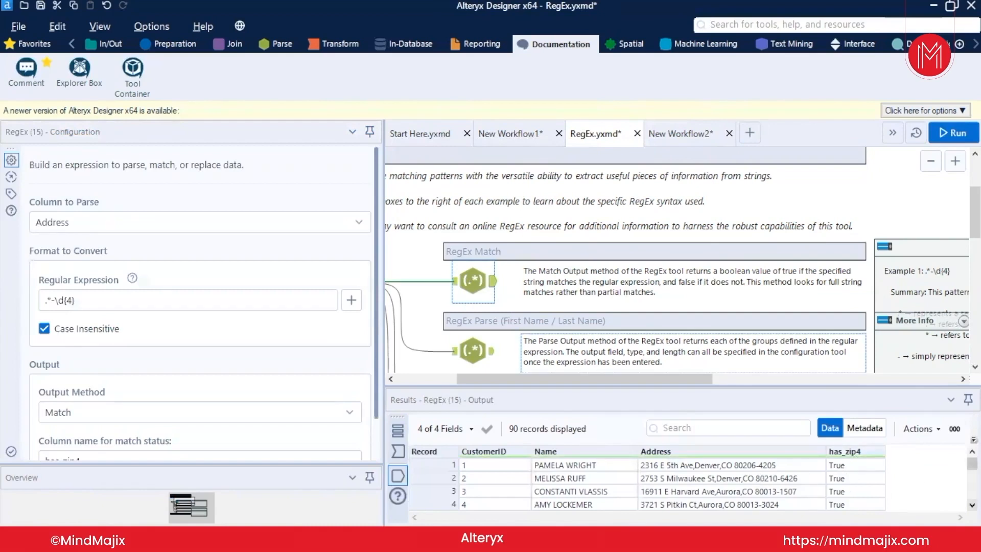
scroll(732, 468, down, 2)
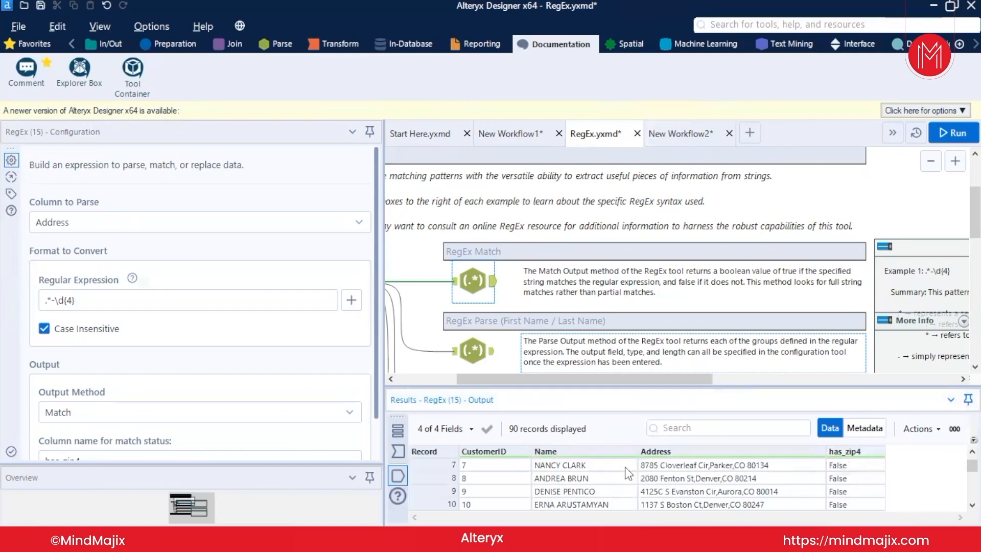
click(425, 464)
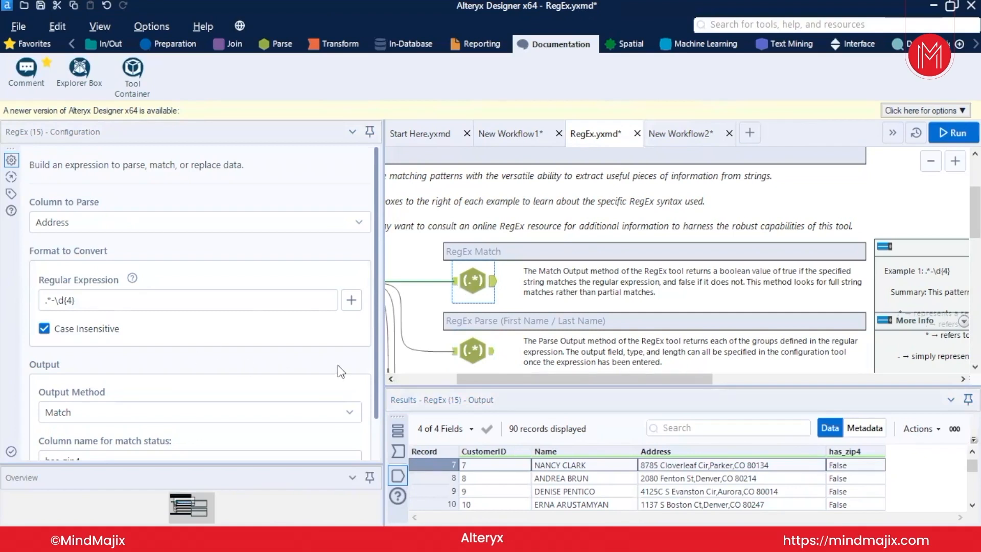
Step: Turn on Error if Not Matched for the RegEx Match tool and rerun the workflow
click(372, 387)
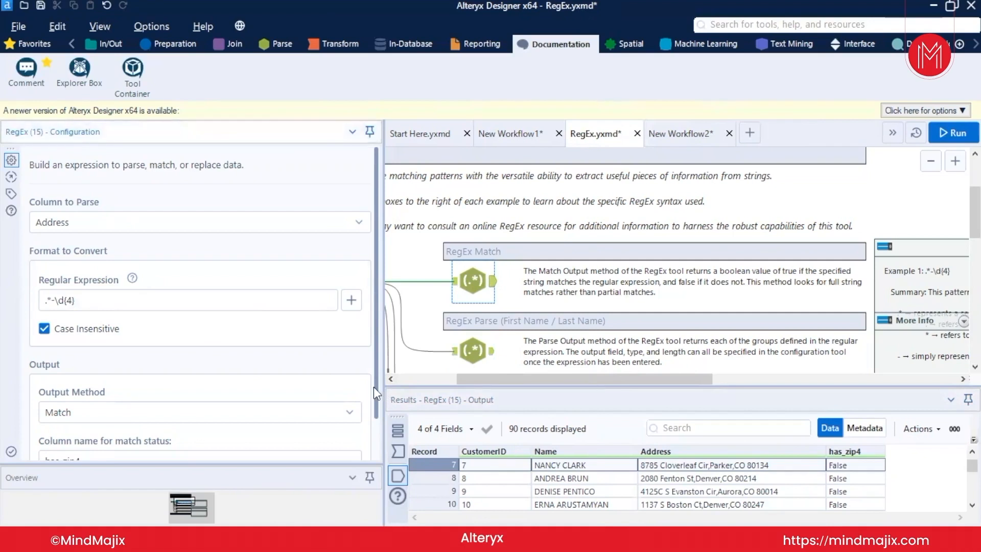
scroll(373, 388, down, 1)
click(44, 442)
key(ctrl+r)
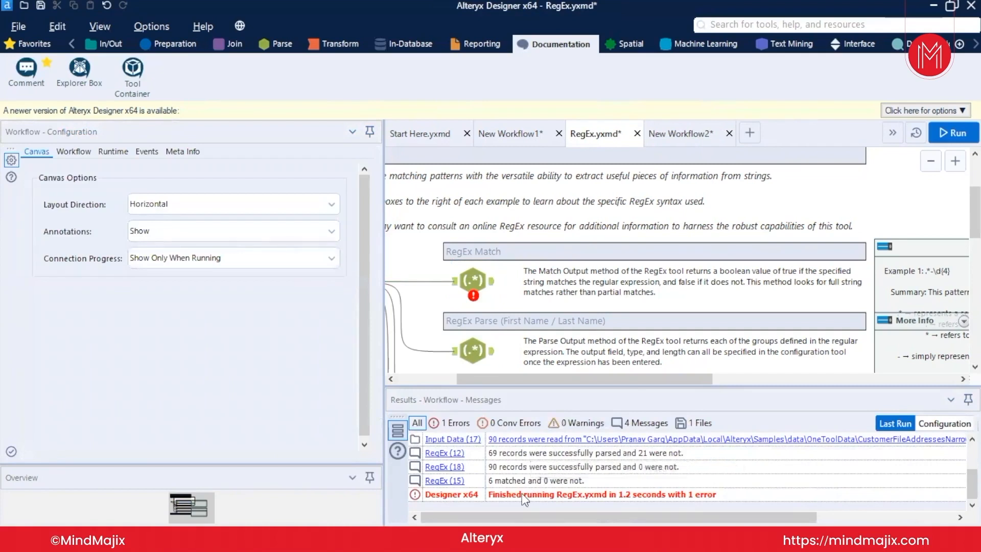
Step: Read the RegEx Match tool's error message and turn Error if Not Matched back off
click(474, 278)
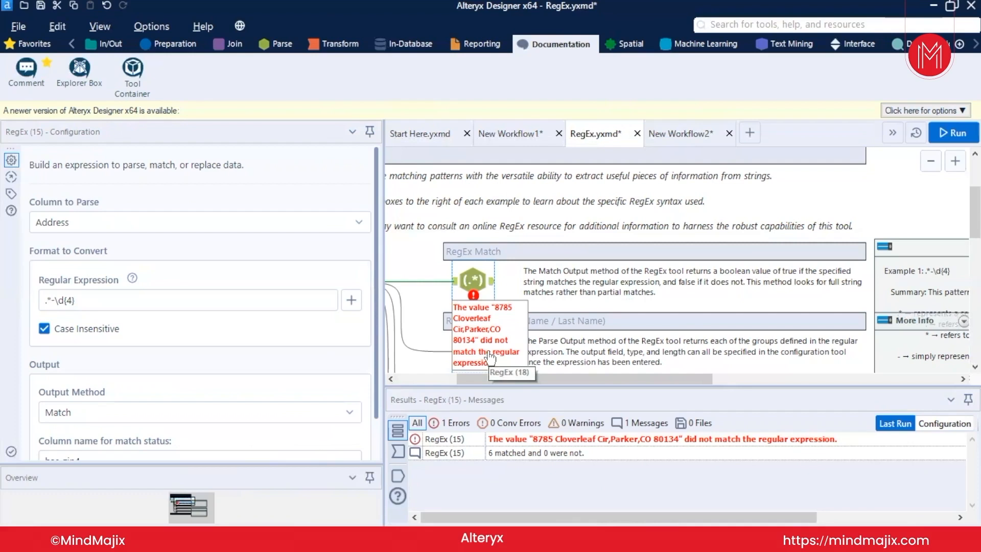
scroll(72, 409, down, 2)
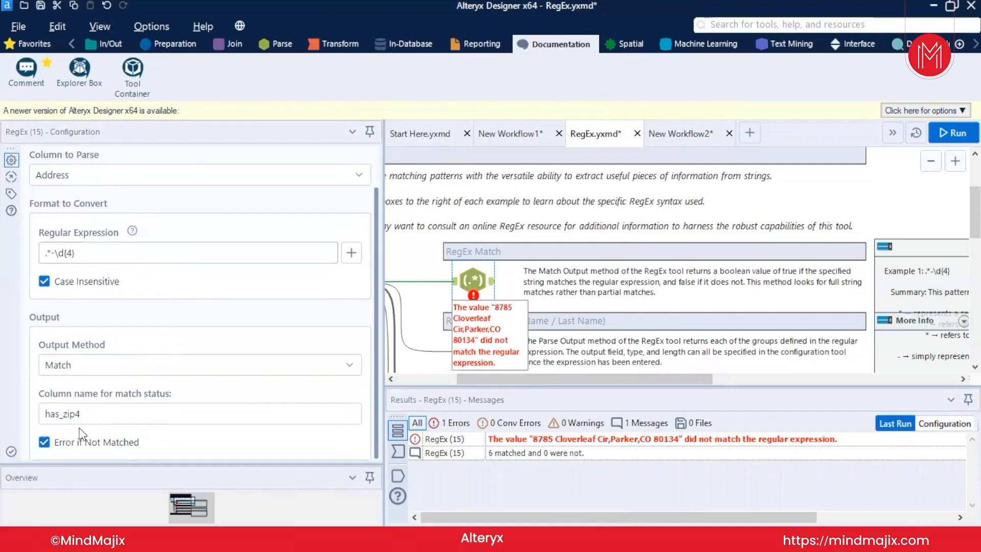
click(46, 443)
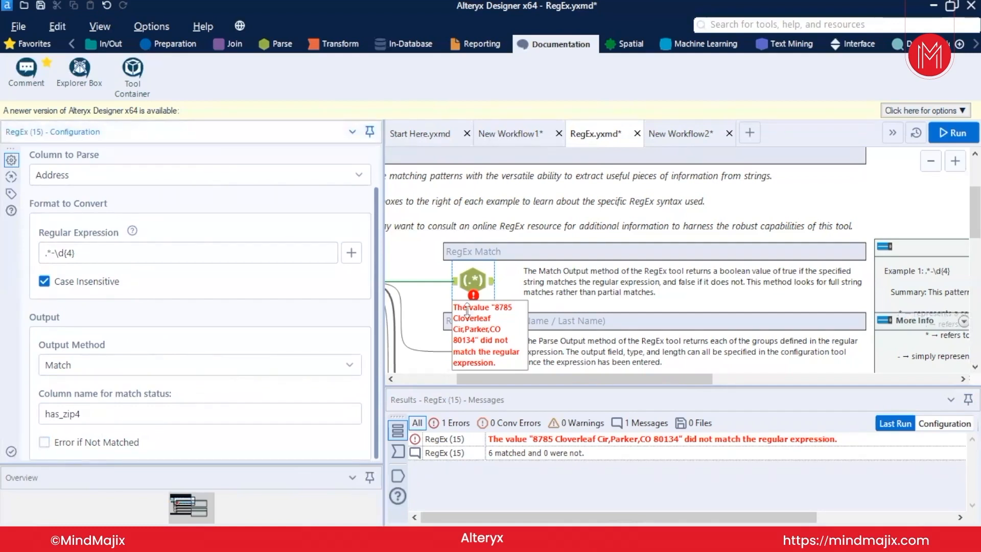
Step: Move the two overlapping More Info boxes apart so the RegEx Match pattern explanation can be read in full
drag(515, 378, 714, 357)
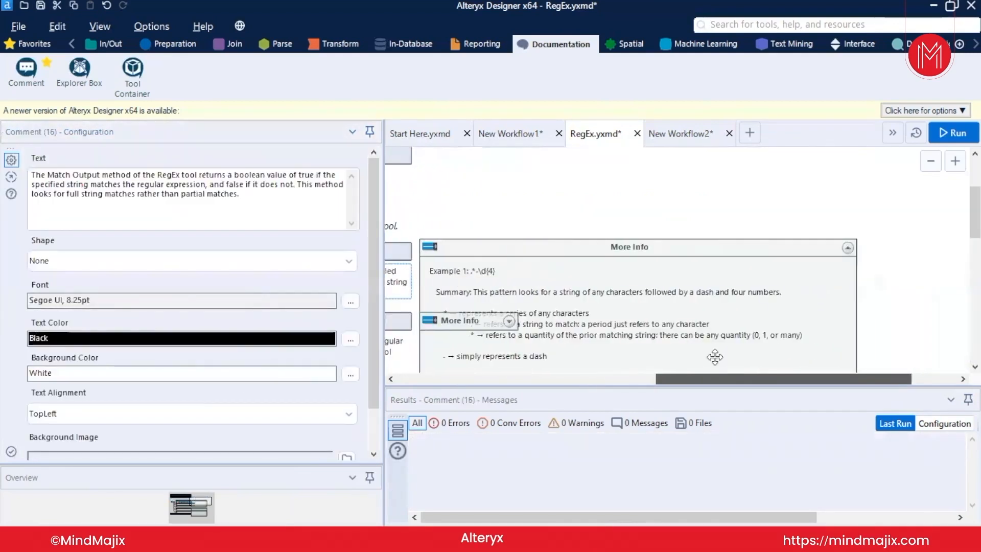
click(499, 245)
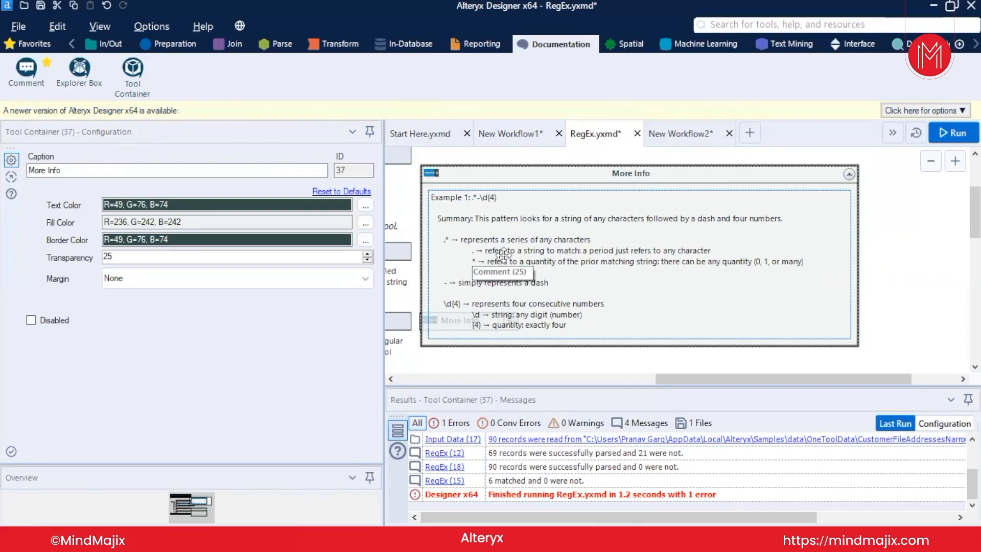
click(448, 288)
click(453, 323)
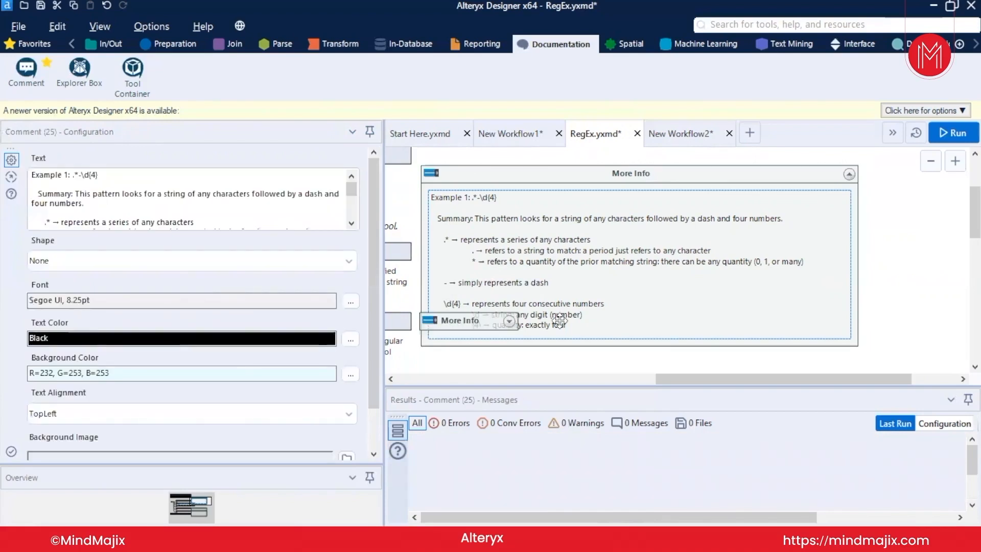
drag(451, 327, 466, 363)
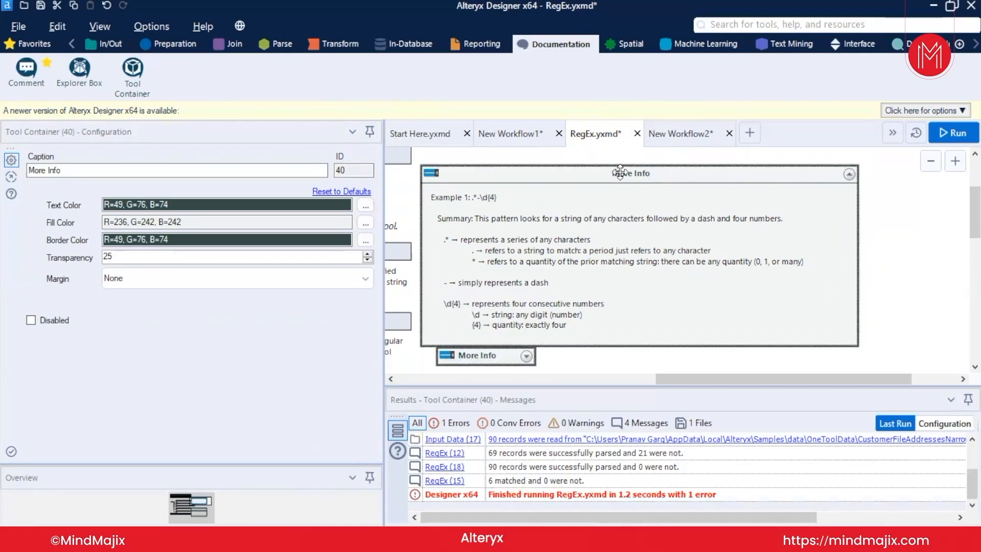
Step: Collapse the RegEx Match More Info box and realign both moved boxes beside their example headings
click(848, 175)
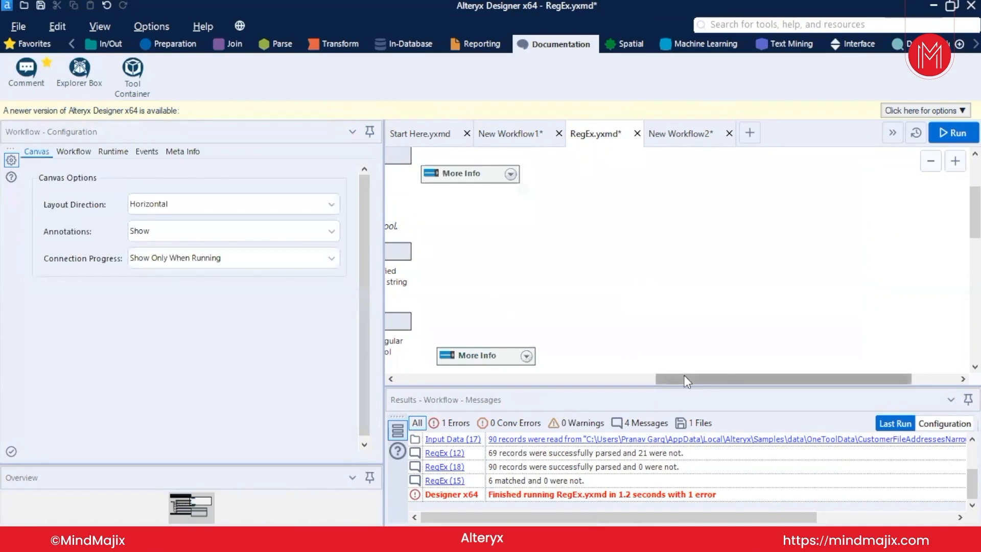
drag(684, 380, 526, 381)
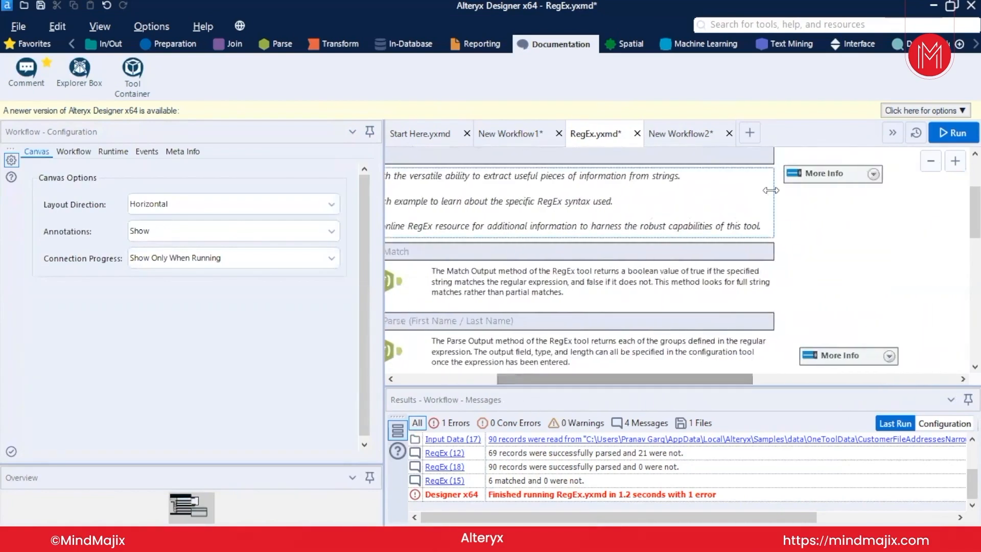
drag(800, 186, 802, 251)
drag(820, 355, 816, 310)
Step: Inspect the RegEx Parse (First Name / Last Name) configuration, keeping Name as the column to parse and highlighting its regular expression
scroll(531, 337, down, 2)
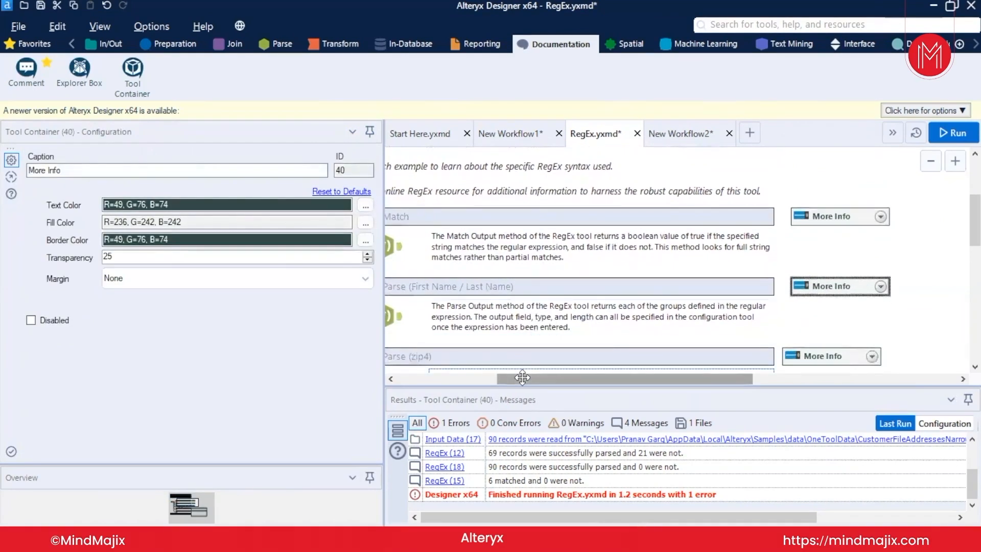
drag(516, 386, 509, 373)
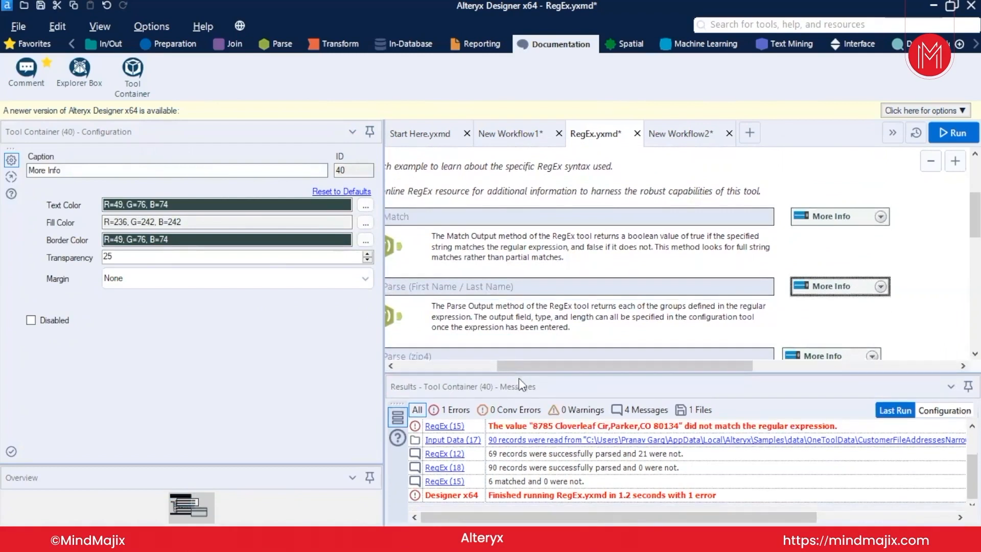
drag(517, 364, 418, 364)
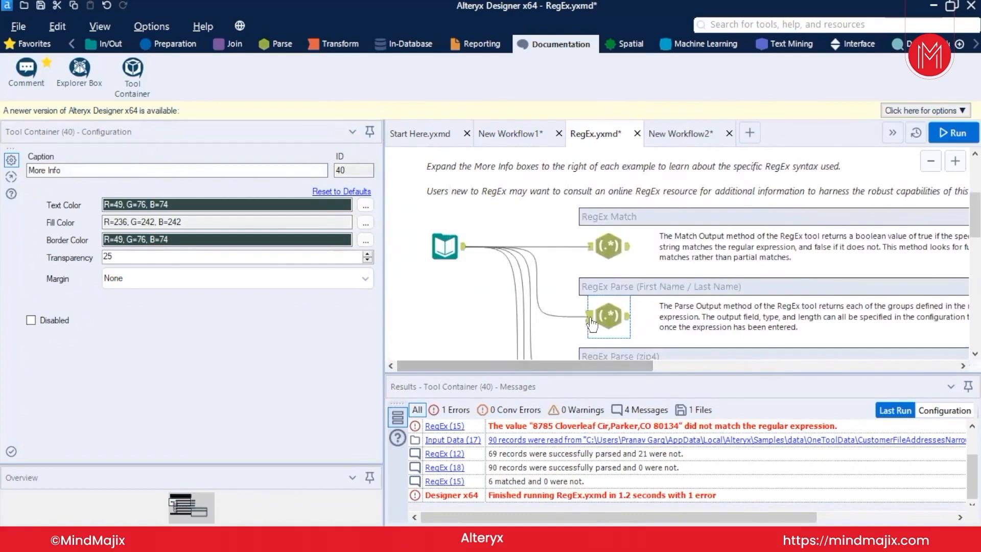
click(609, 317)
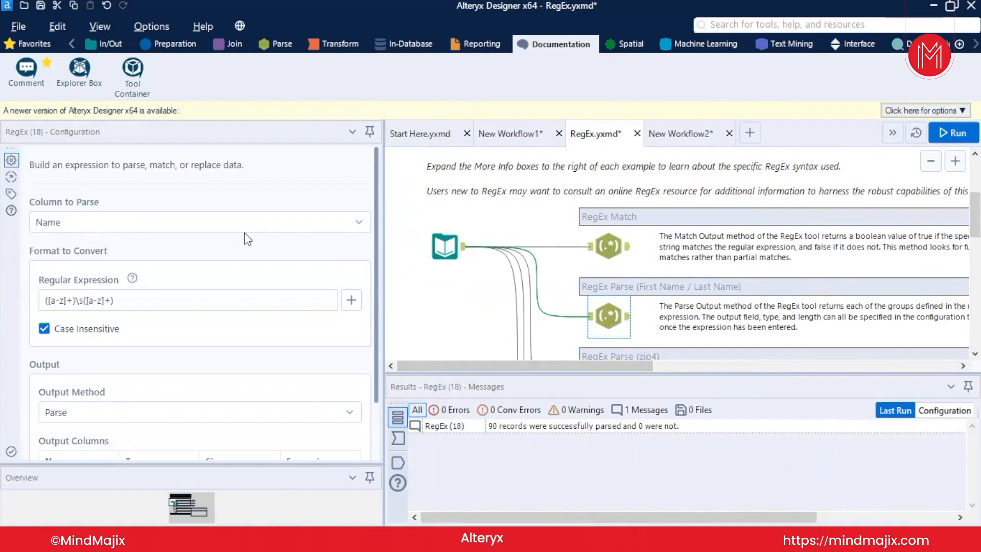
click(206, 220)
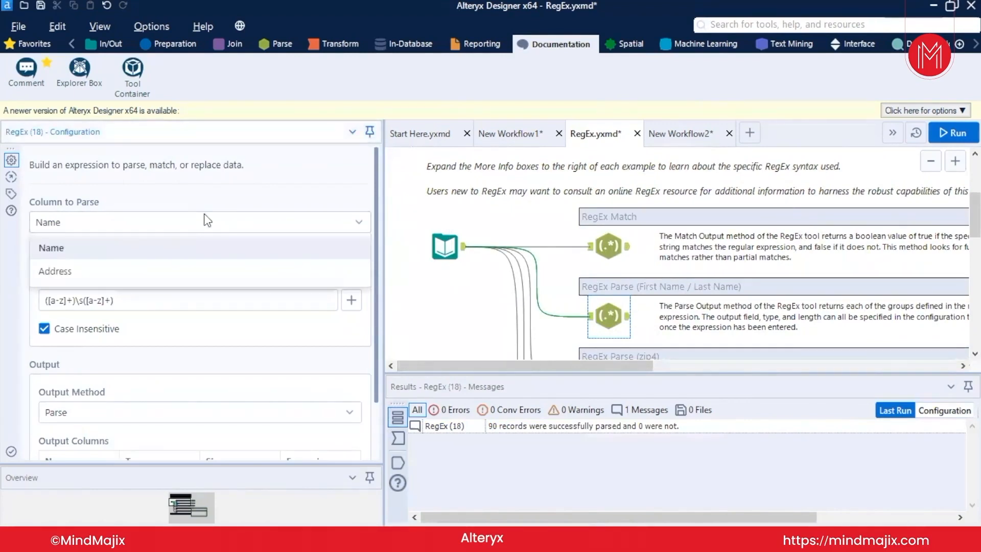
click(158, 238)
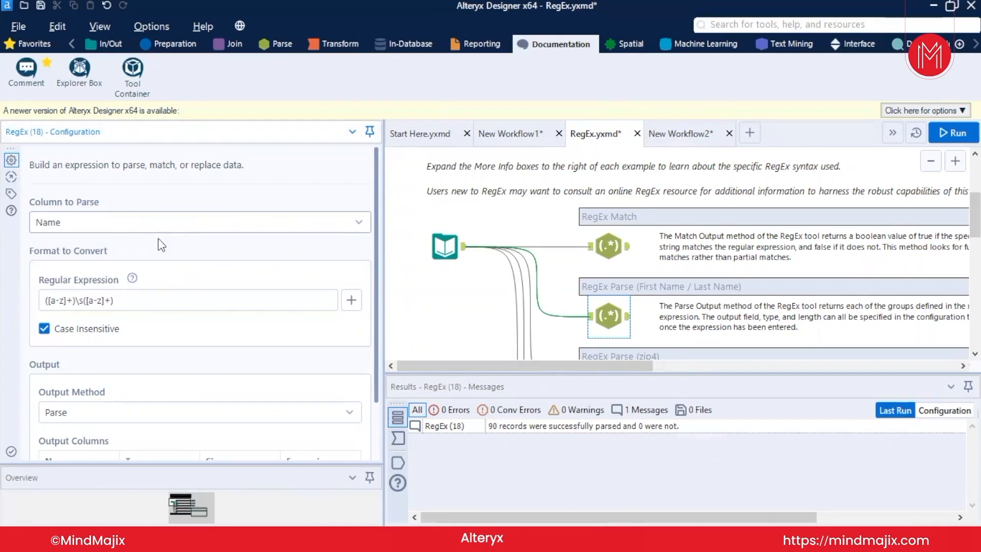
drag(126, 300, 2, 298)
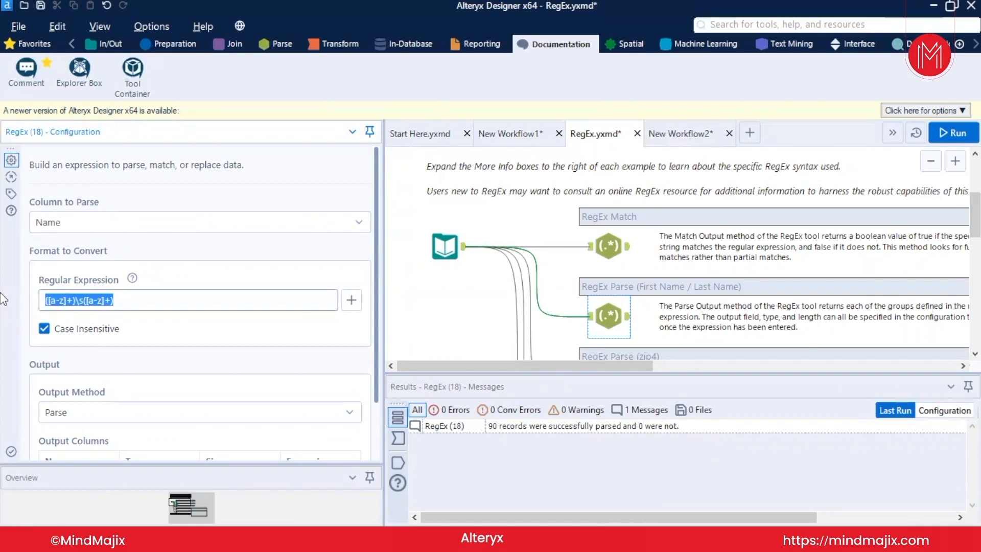
Step: Replace the RegEx tool under RegEx Parse (First Name / Last Name) with a new RegEx tool connected to the Input Data tool
key(Delete)
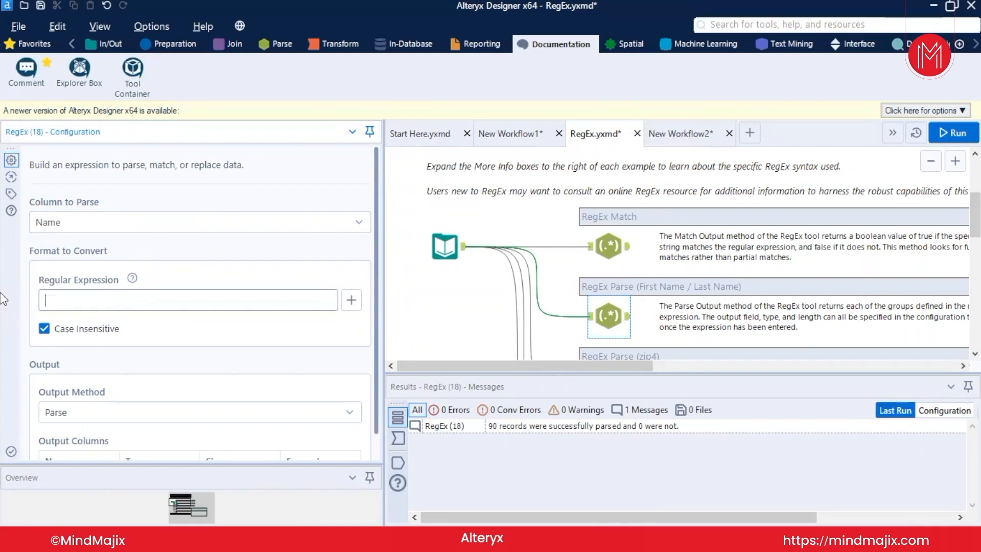
click(610, 315)
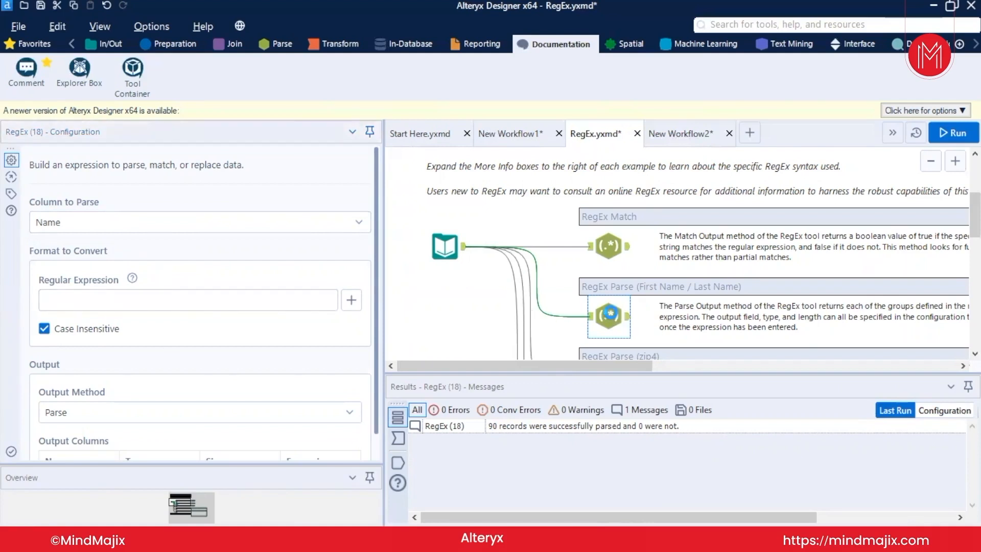
key(Delete)
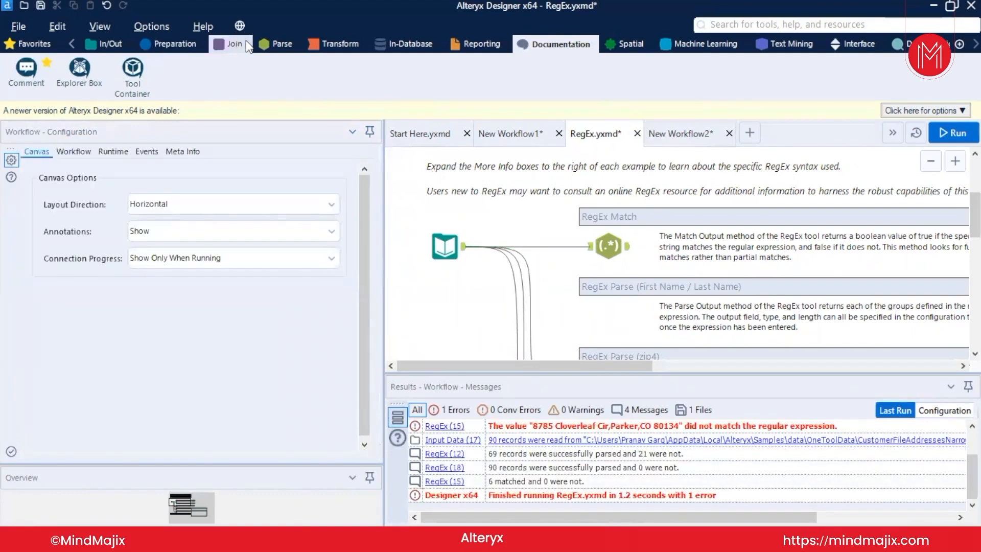
click(274, 45)
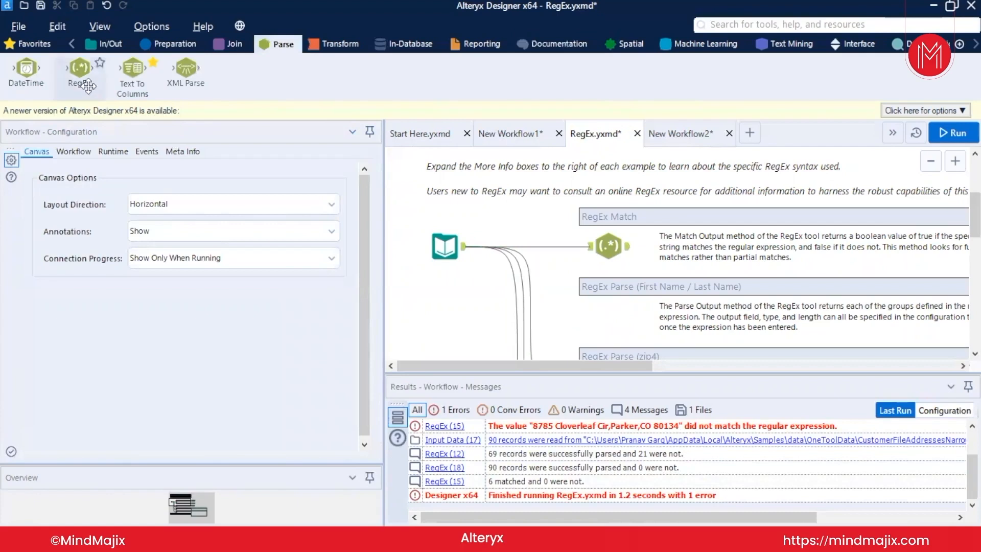
drag(79, 68, 607, 315)
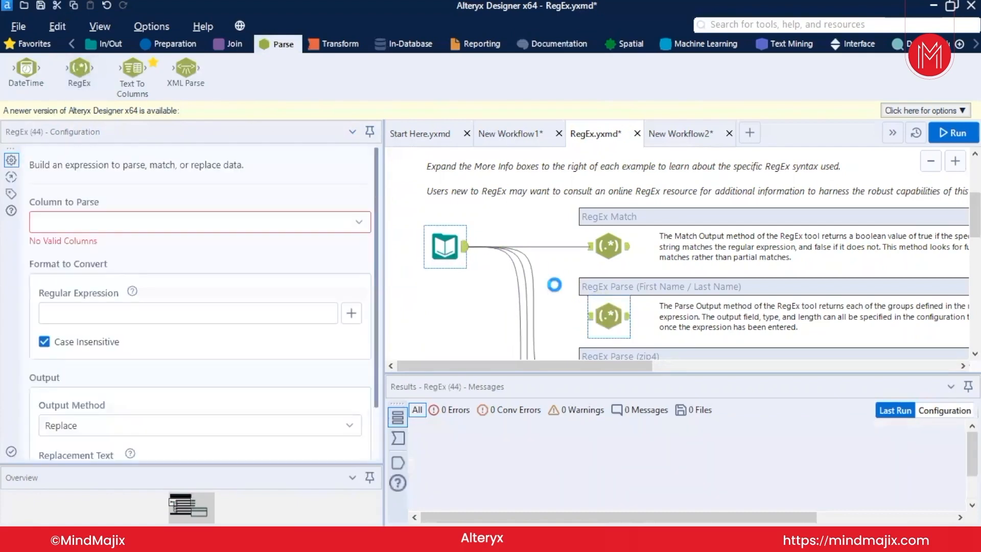
drag(594, 319, 591, 317)
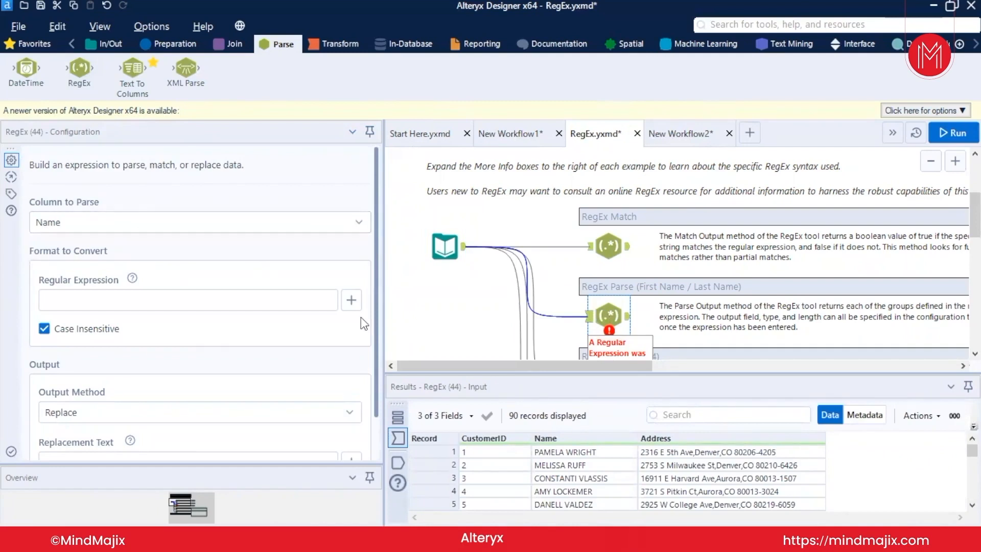
Step: Widen the RegEx configuration pane and switch Case Insensitive off and back on
click(382, 332)
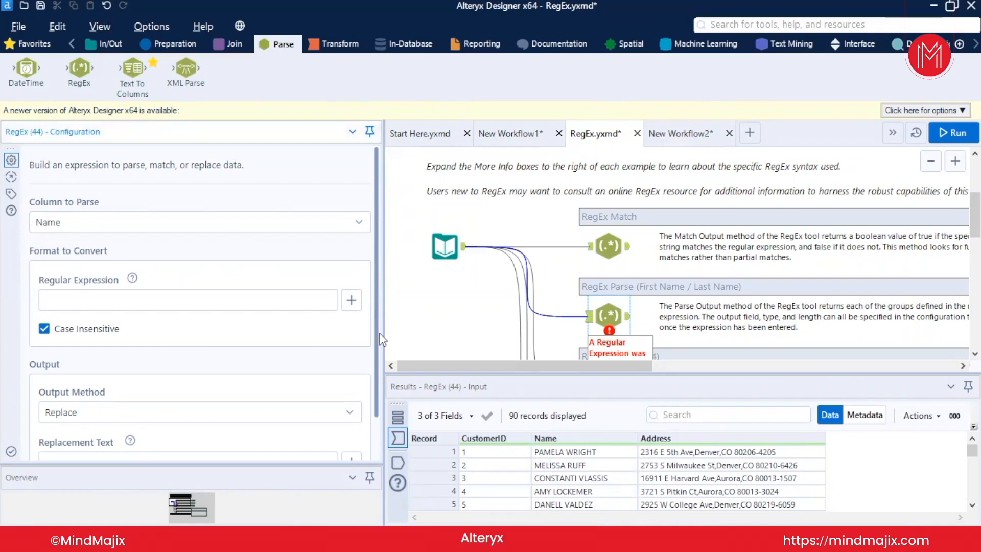
drag(383, 335, 422, 329)
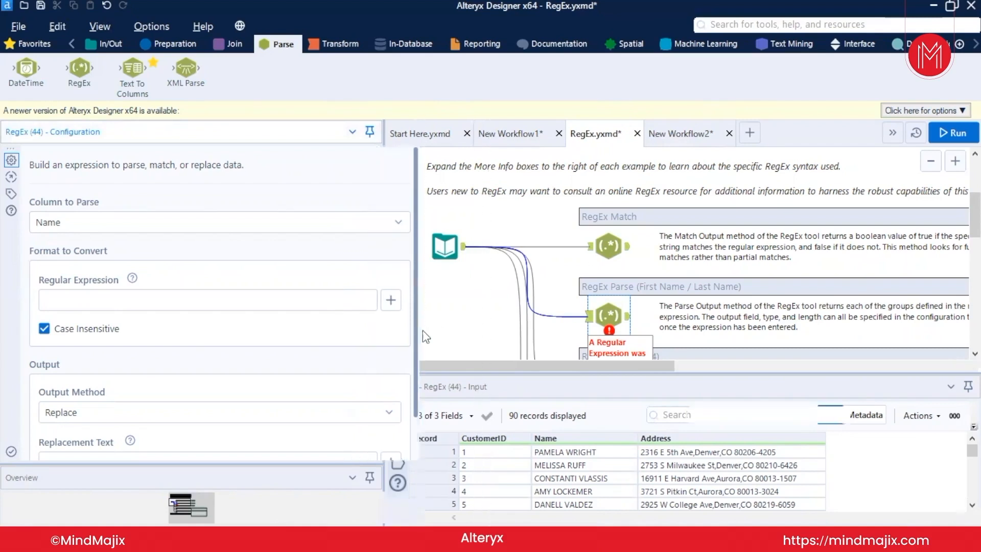
scroll(148, 322, down, 2)
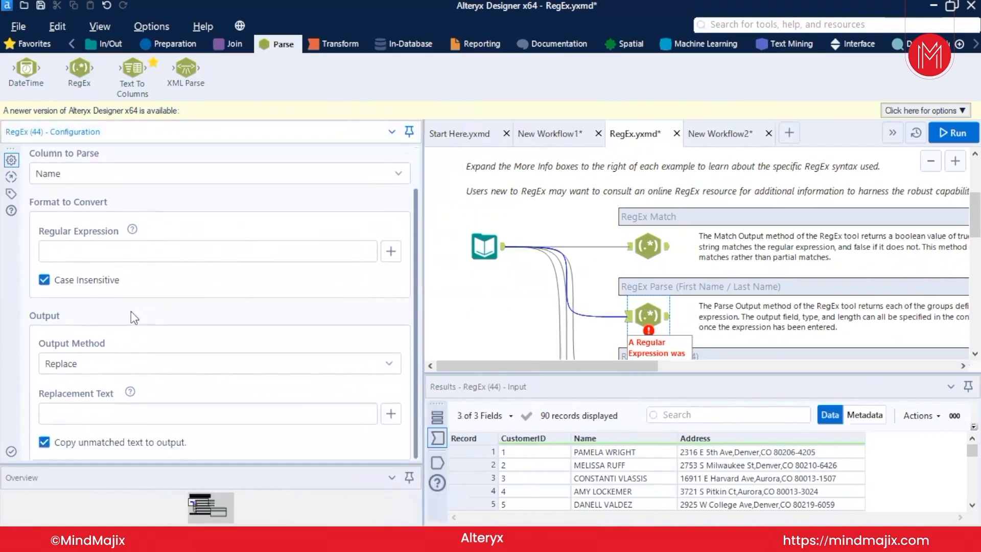
click(45, 280)
click(46, 281)
Step: Examine the list of insertable regular expression elements, from One or more to Unmarked group, alongside the Name data, and close it without inserting anything
click(391, 250)
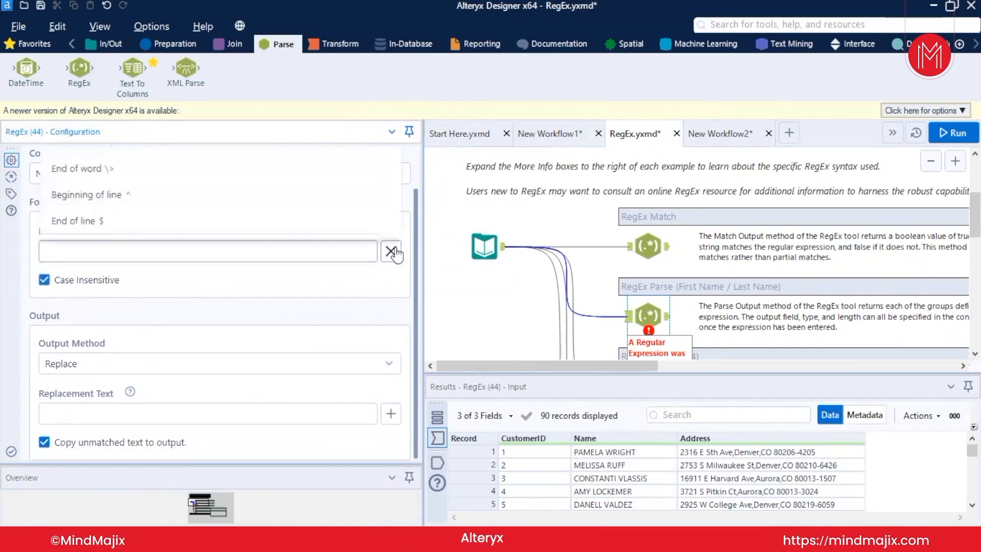
scroll(269, 214, up, 2)
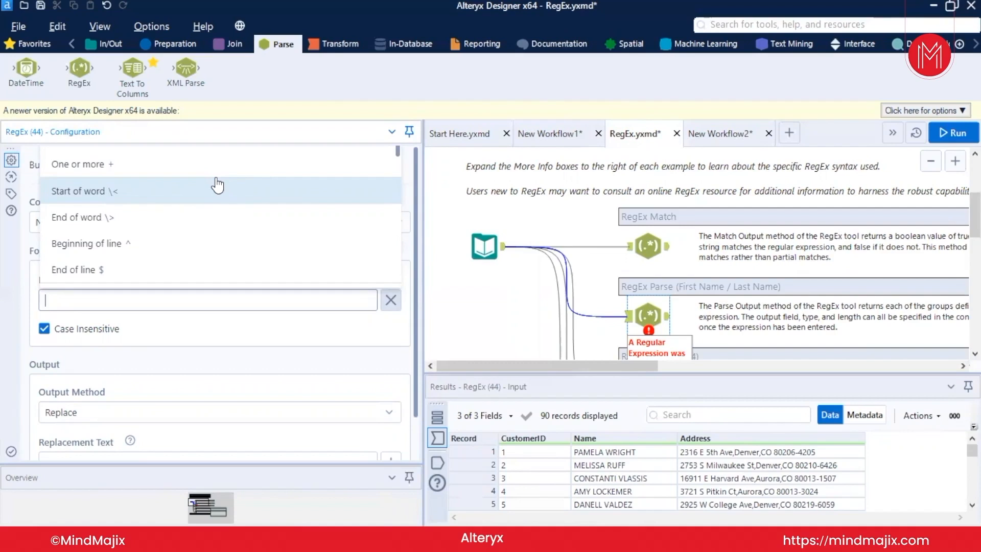
scroll(144, 272, down, 2)
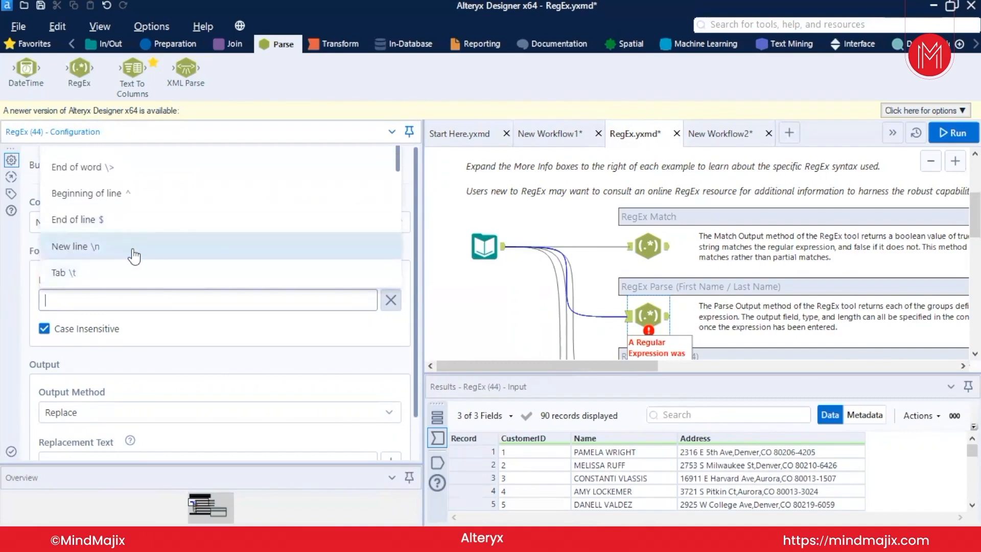
scroll(126, 273, down, 1)
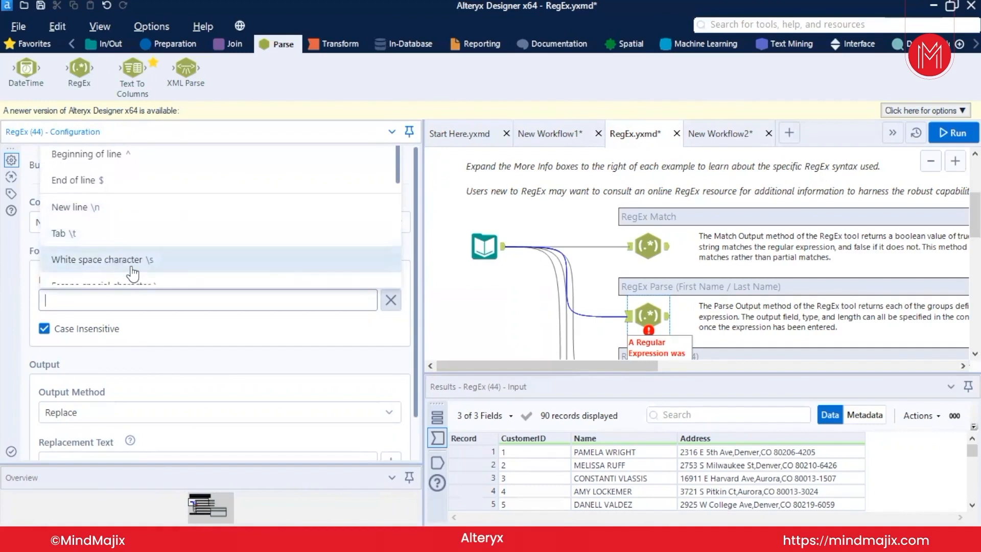
scroll(133, 274, down, 1)
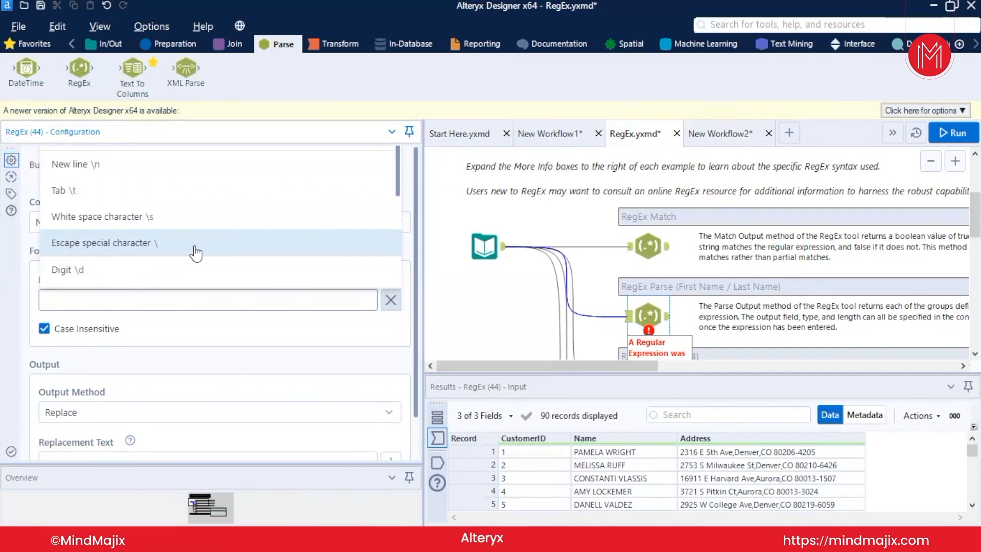
scroll(153, 279, down, 1)
scroll(153, 281, down, 4)
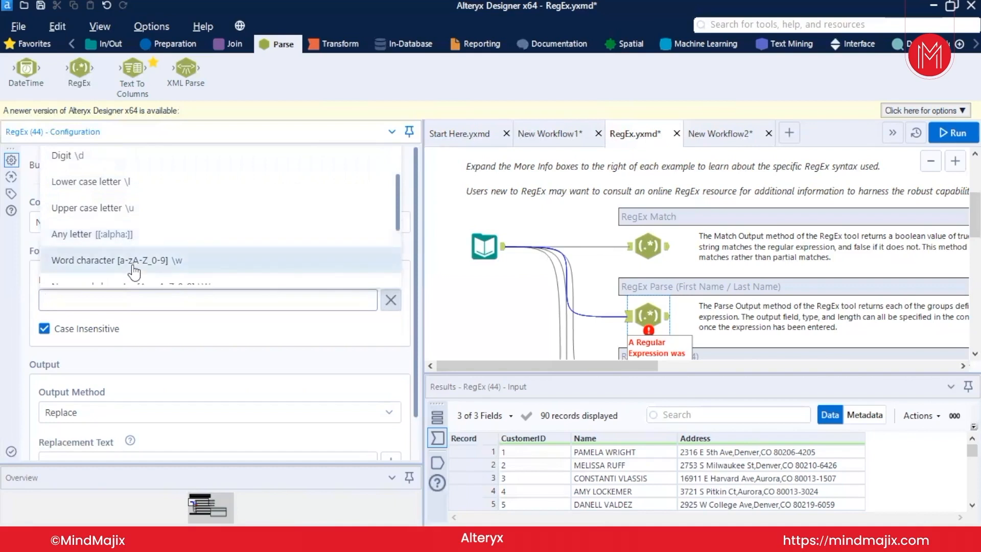
scroll(134, 271, down, 3)
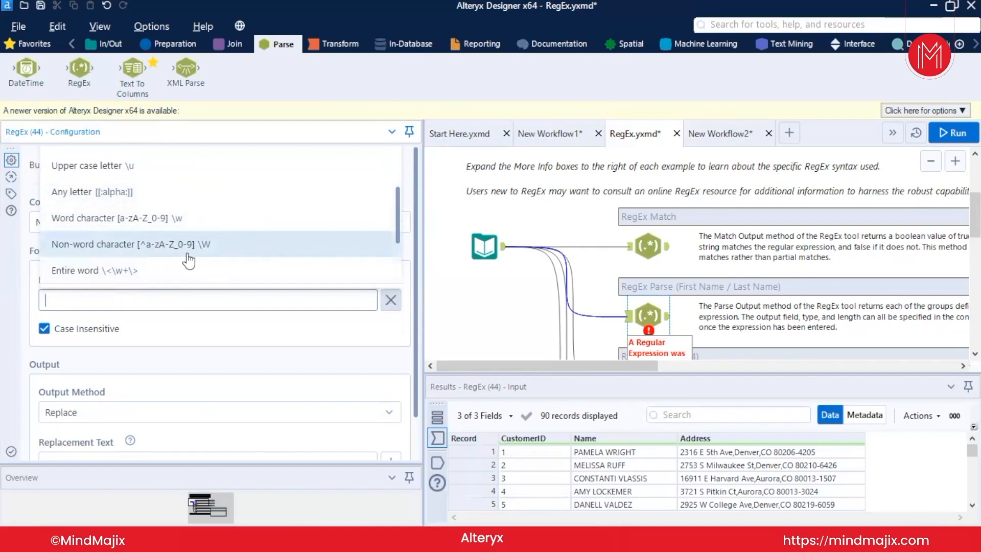
scroll(140, 260, down, 2)
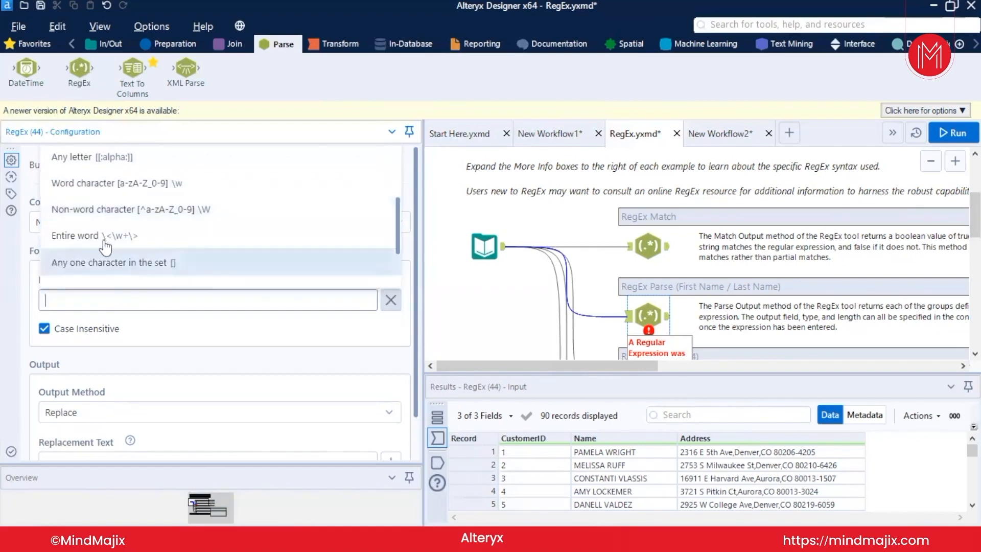
scroll(95, 243, down, 6)
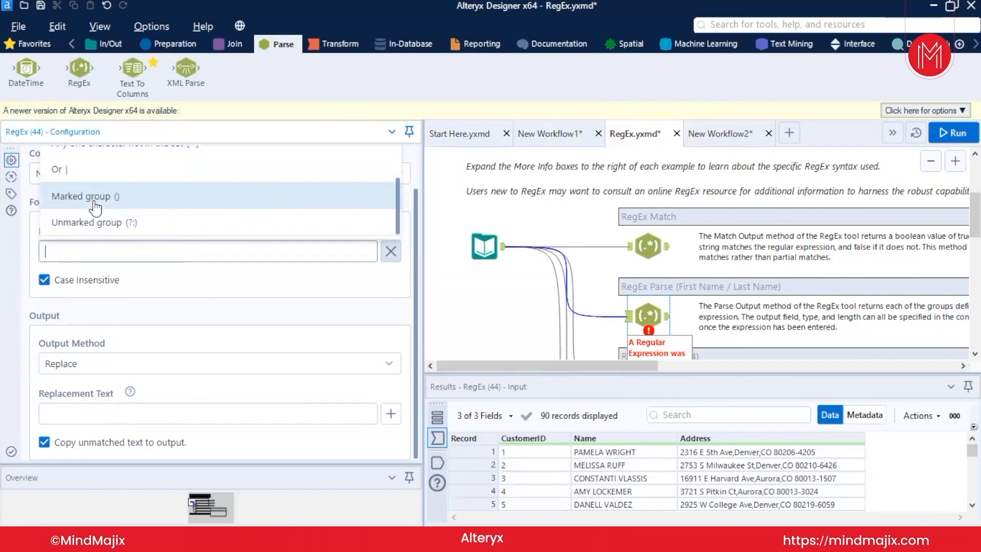
click(475, 454)
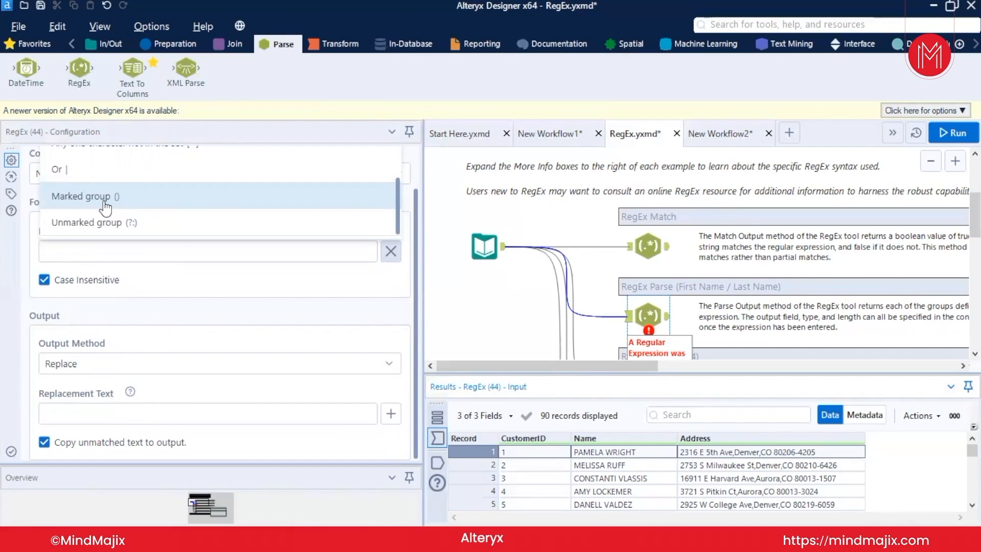
click(117, 308)
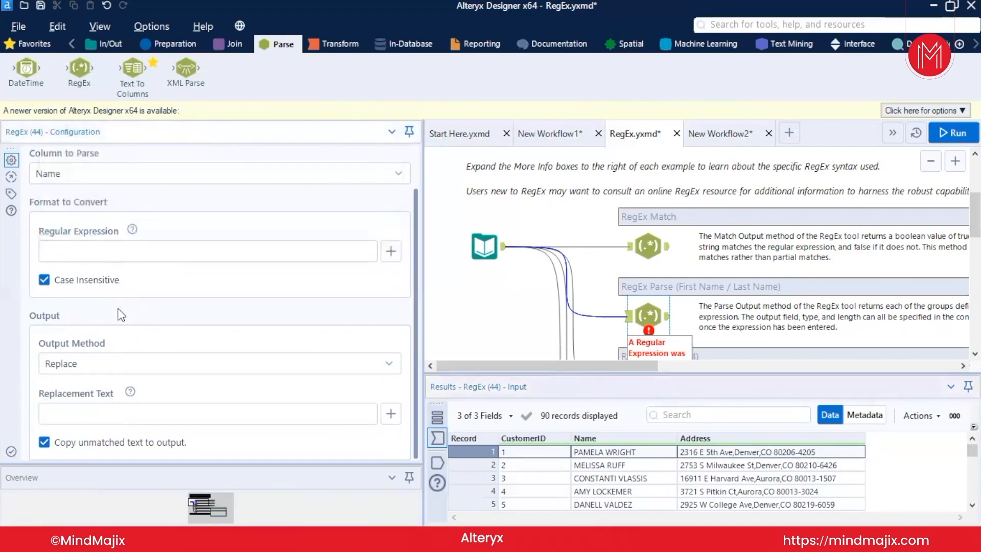
Step: Set the output method to Parse and enter the regular expression ([a-z]+)\s([a-z]+)
click(127, 370)
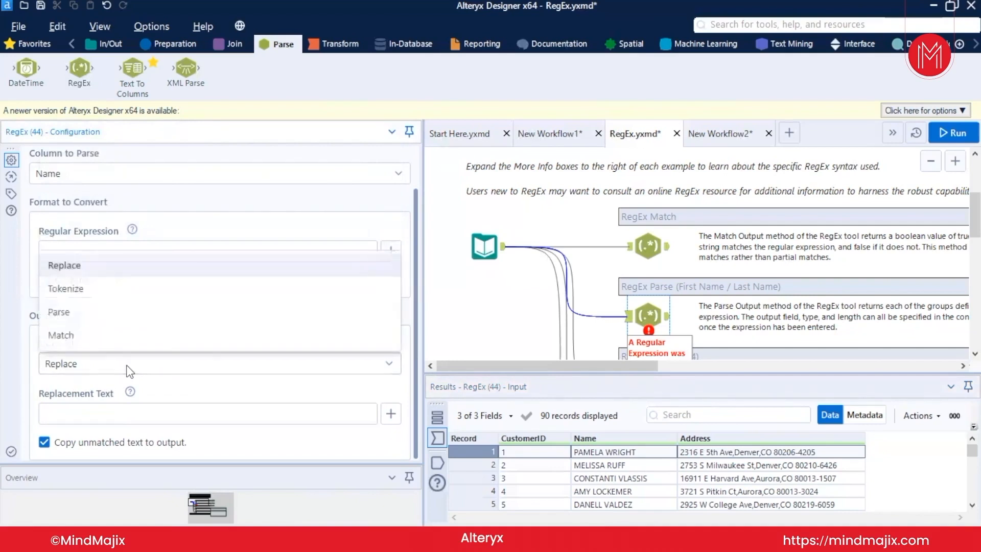
click(87, 314)
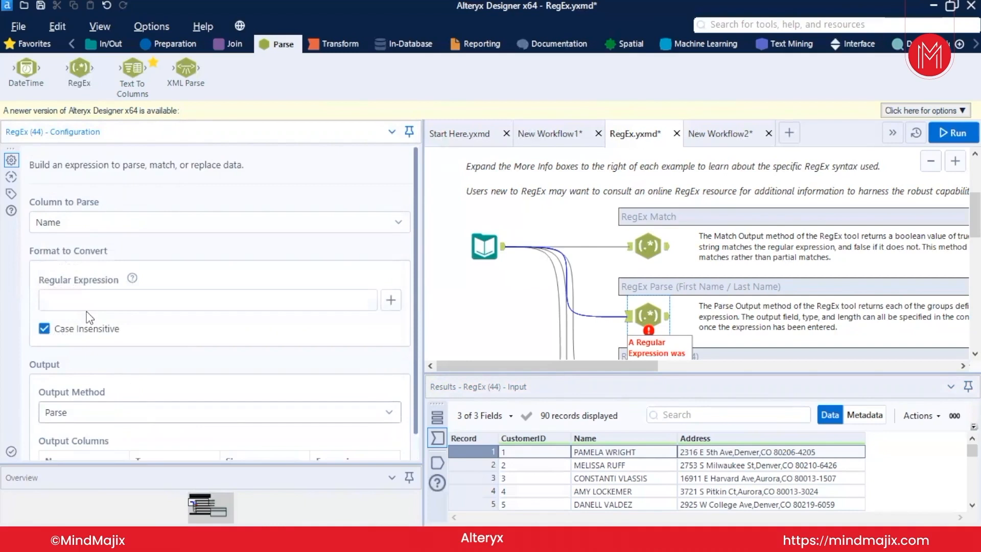
scroll(113, 371, down, 1)
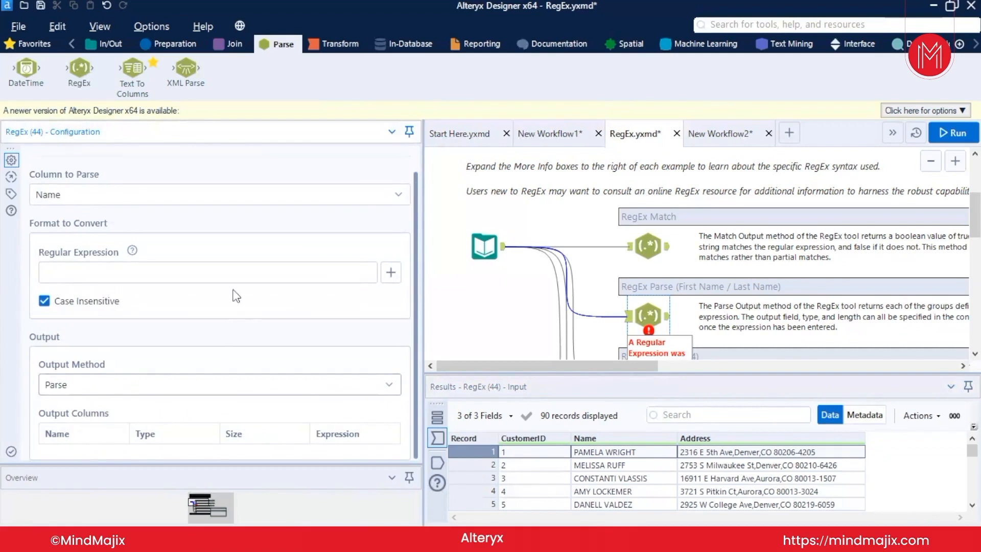
click(57, 277)
text(([a-z]+)\s([a-z]+))
scroll(57, 276, down, 1)
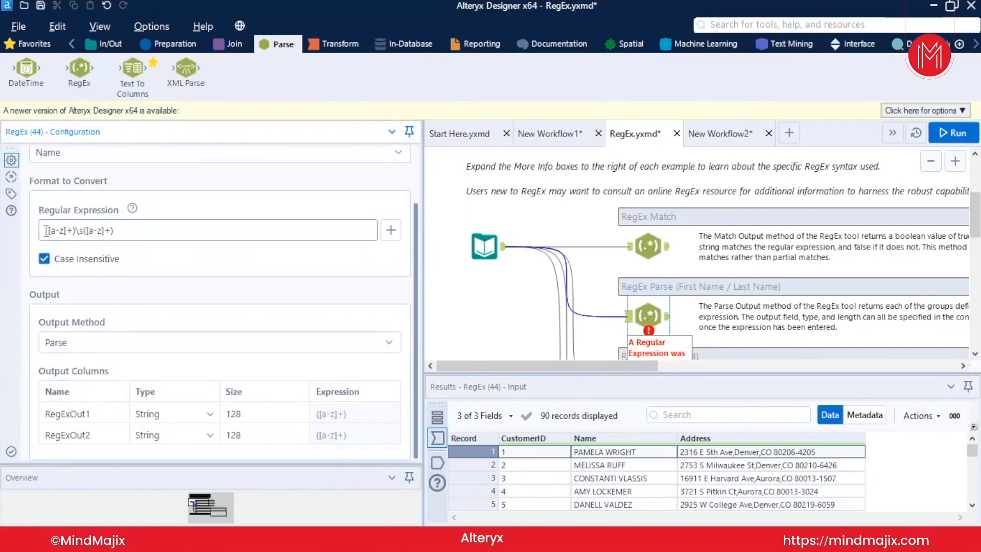
Step: Highlight the expression's first group and rename its output column, RegExOut1, to First Name
drag(45, 230, 76, 232)
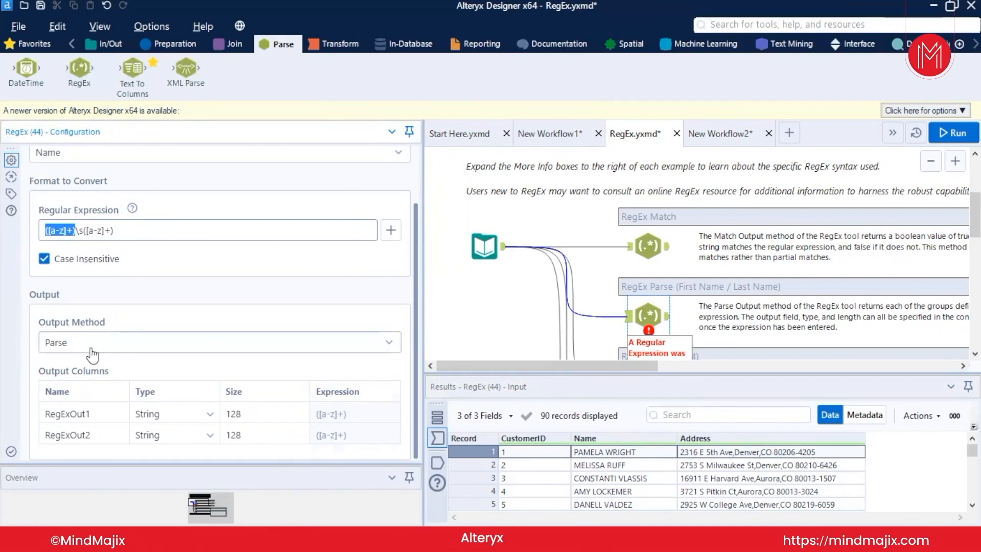
click(65, 410)
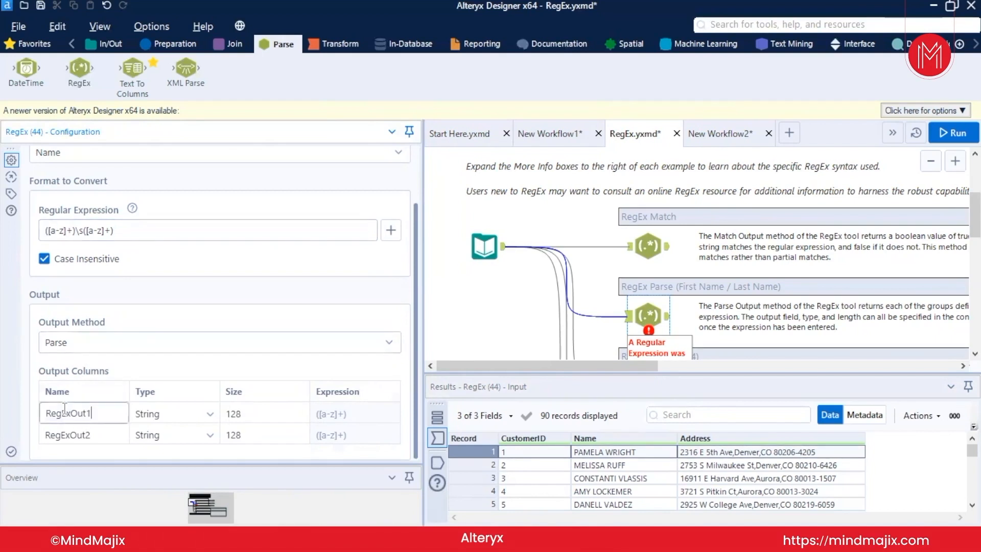
key(BackSpace)
key(BackSpace)
key(BackSpace)
key(BackSpace)
key(BackSpace)
key(BackSpace)
key(BackSpace)
key(BackSpace)
key(BackSpace)
text(First Name)
key(Return)
Step: Rename the second output column, RegExOut2, to Last
click(66, 435)
key(BackSpace)
key(BackSpace)
key(BackSpace)
key(BackSpace)
key(BackSpace)
key(BackSpace)
key(BackSpace)
key(BackSpace)
key(BackSpace)
text(Last)
key(Return)
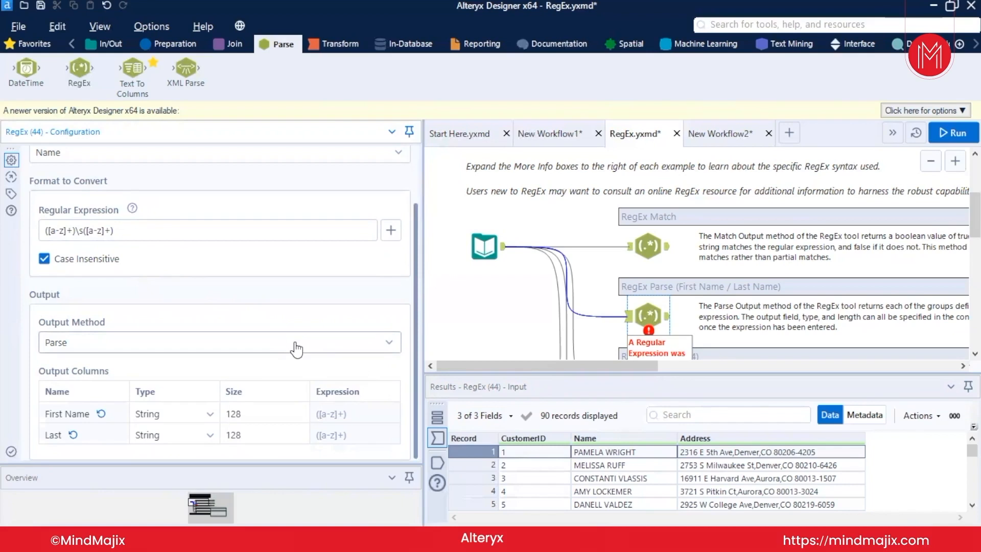
Step: Run the workflow and compare the Input Data output with the new RegEx tool's First Name and Last output columns
key(ctrl+r)
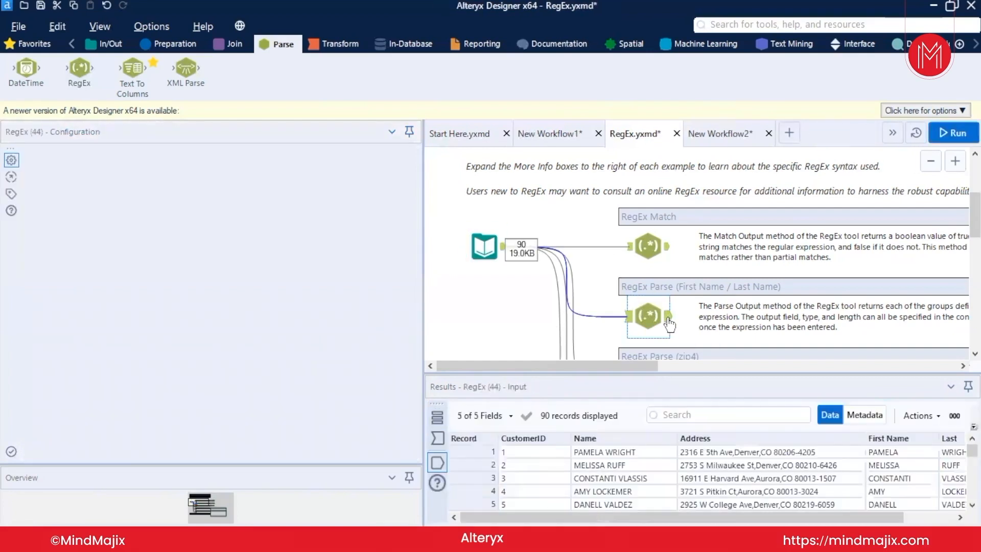
drag(740, 516, 719, 499)
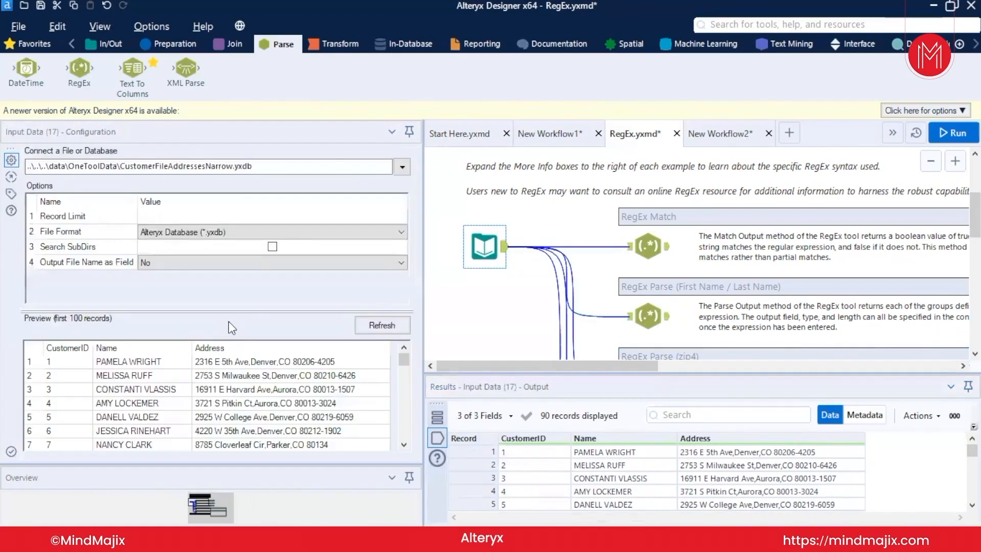
click(647, 316)
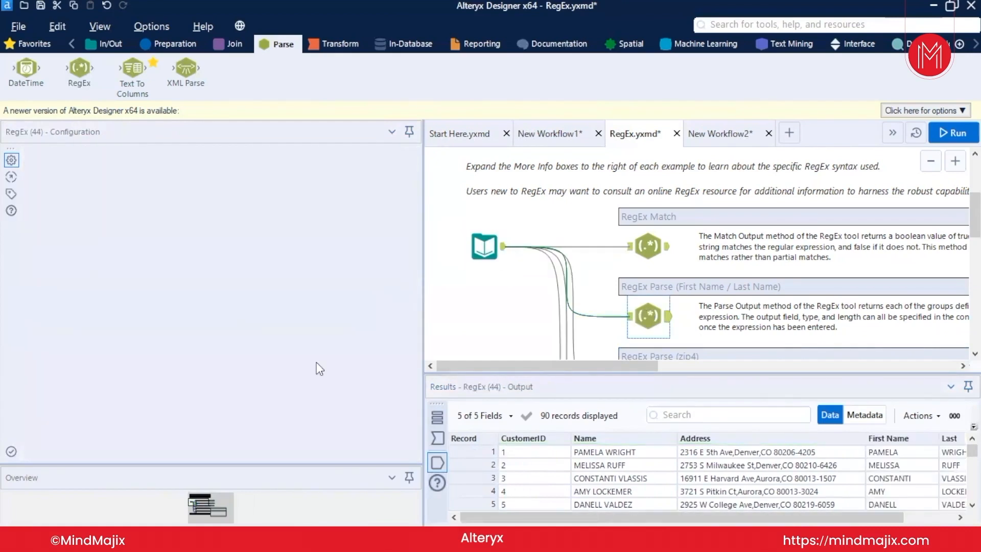
Step: Review the data types available for the First Name output column, leaving it set to String
scroll(220, 271, down, 3)
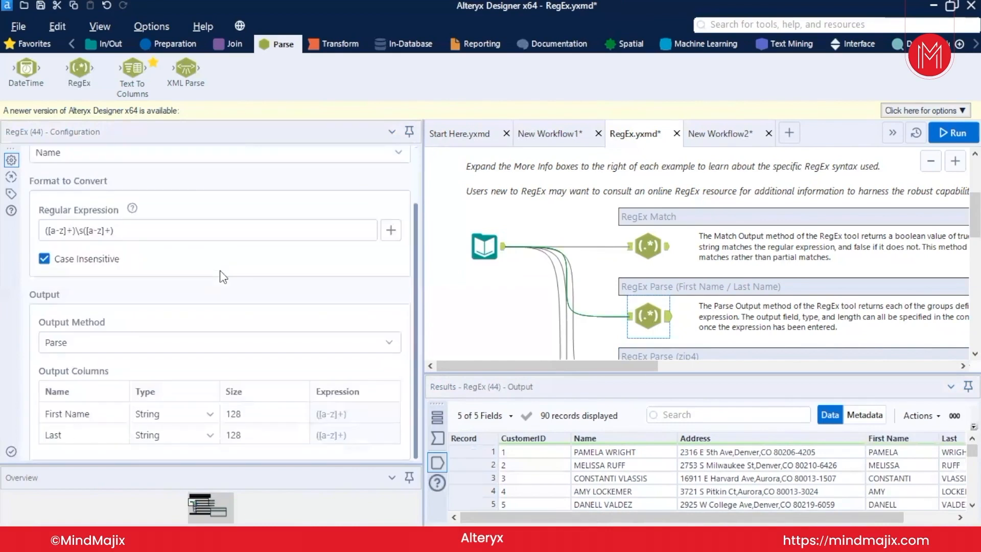
click(210, 420)
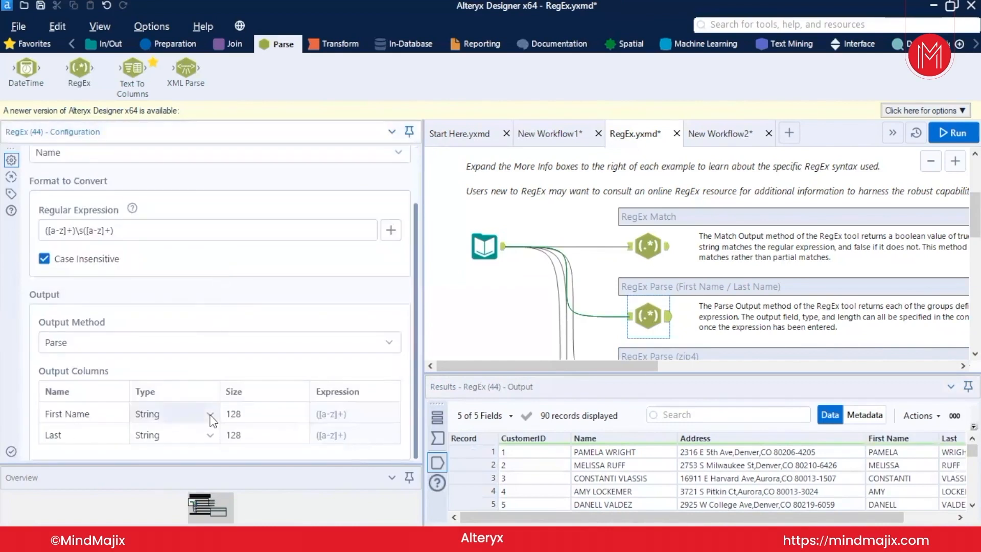
click(208, 414)
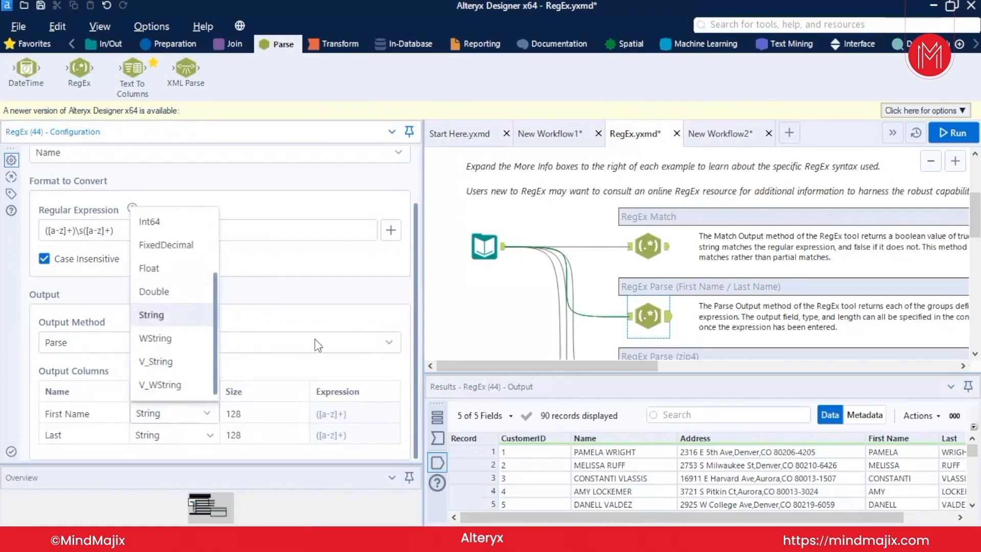
click(341, 295)
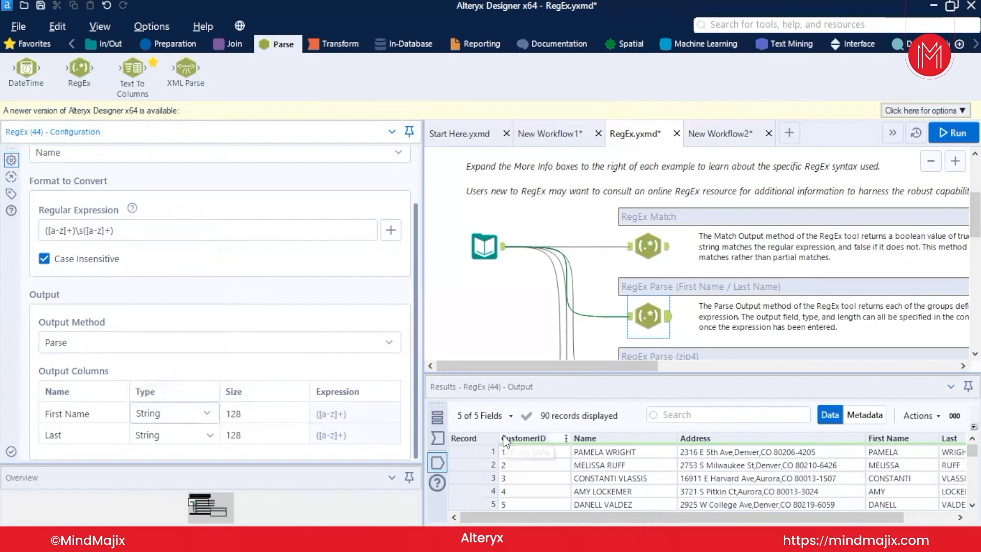
Step: Expand the More Info box beside the RegEx Parse (First Name / Last Name) example to read its pattern explanation
drag(540, 366, 749, 390)
click(631, 287)
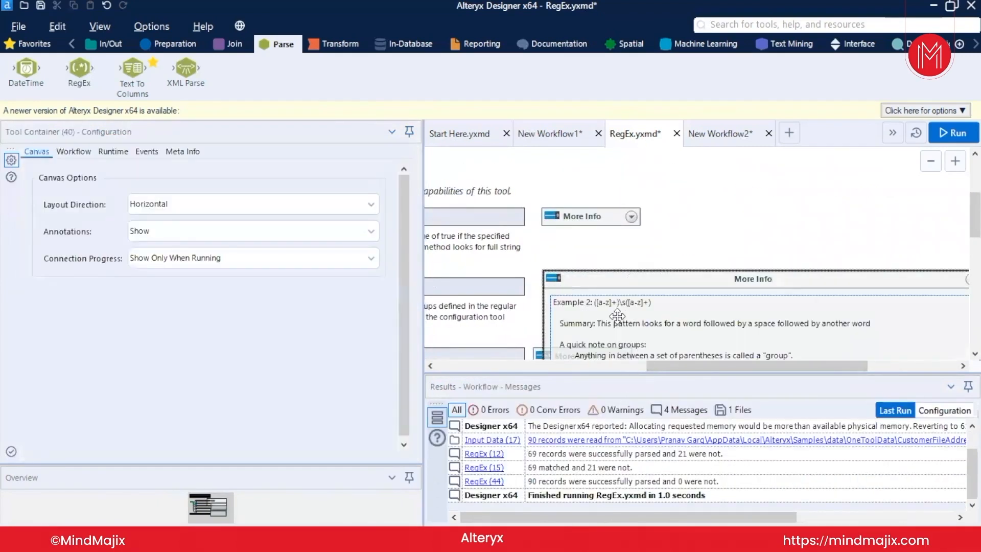
Step: Reposition the expanded More Info box to read the first/last name pattern, then collapse it and move it back beside its example
drag(688, 284, 657, 195)
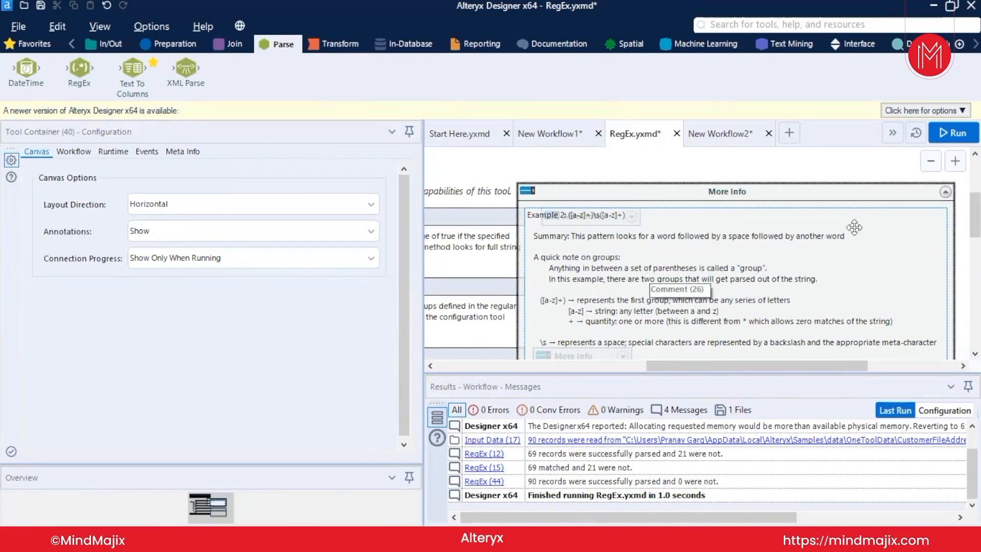
click(946, 199)
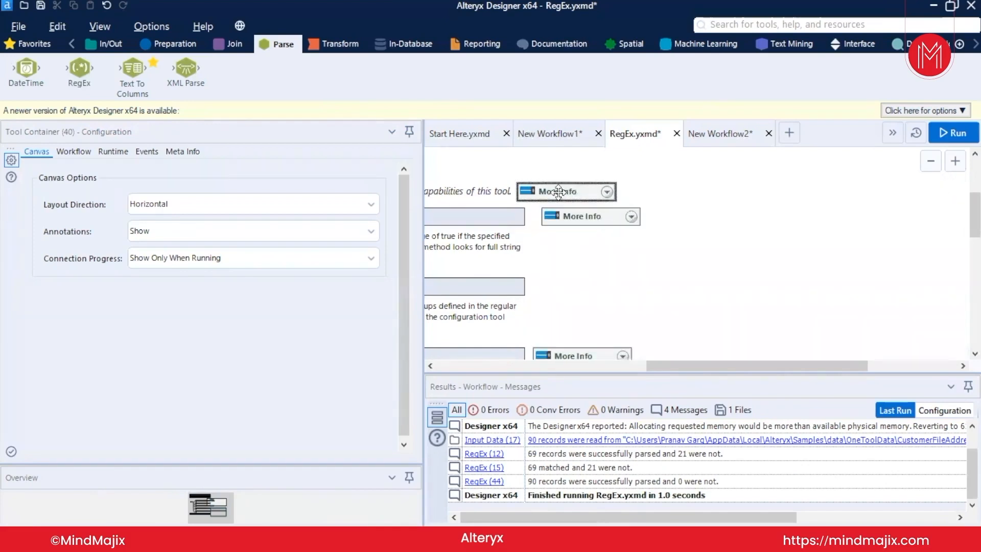
drag(544, 185, 568, 273)
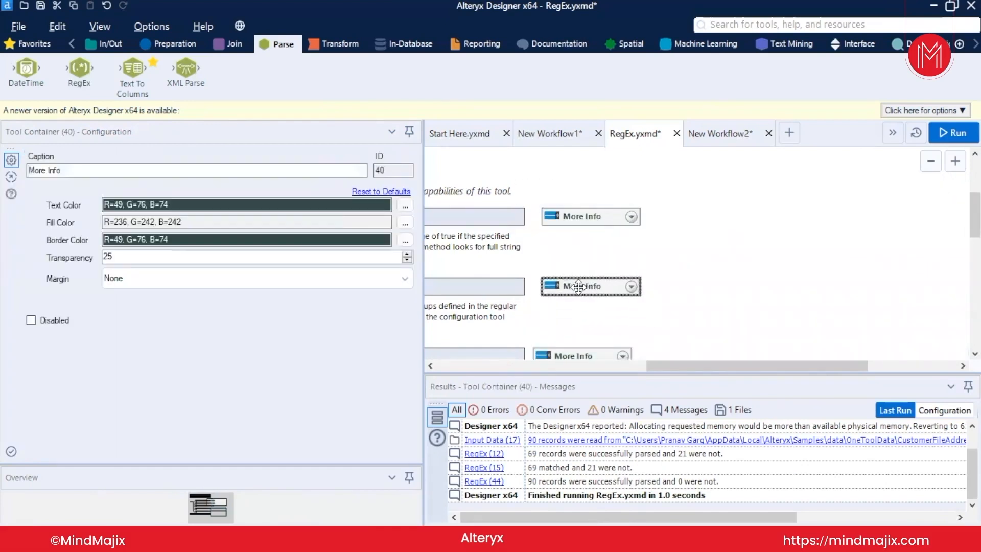
Step: Replace the RegEx tool in the RegEx Parse (zip4) example with a new RegEx tool connected to the Input Data output
drag(672, 363, 542, 238)
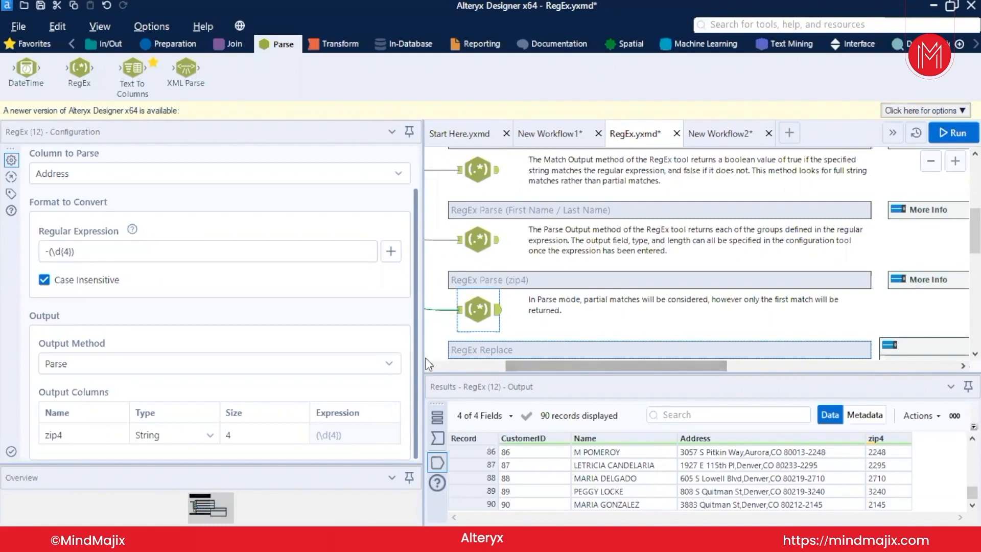
click(426, 369)
click(429, 366)
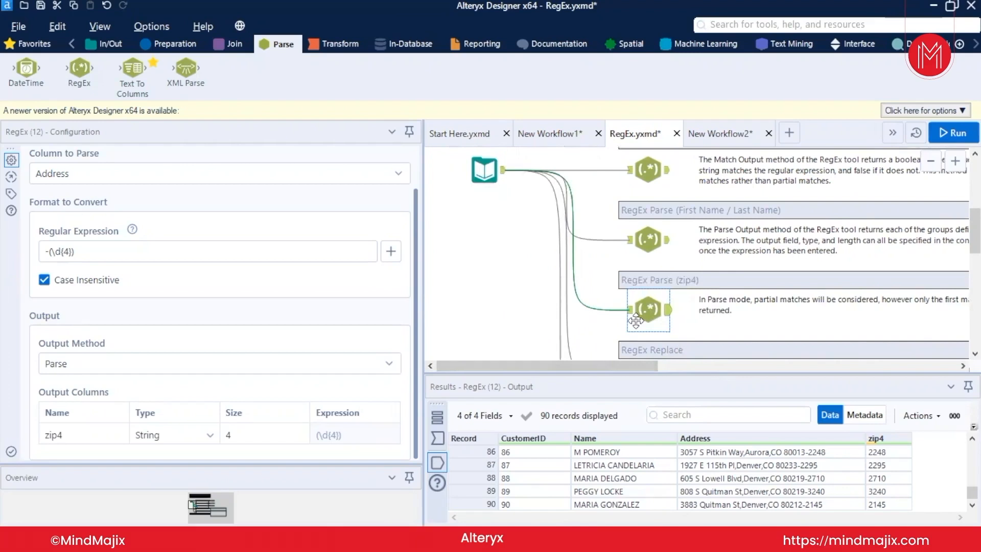
key(Delete)
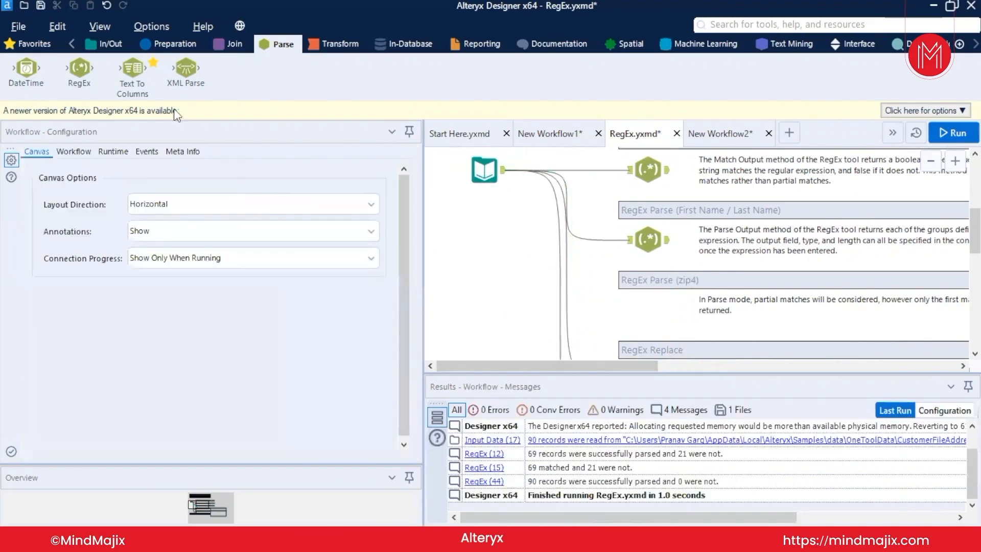
drag(79, 68, 660, 314)
drag(504, 175, 636, 318)
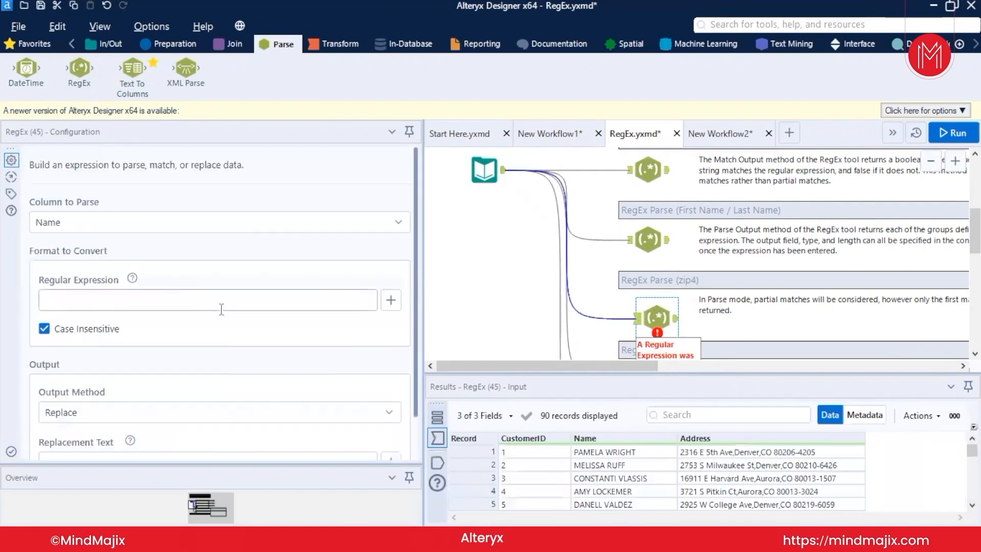
Step: Set the new RegEx tool to parse the Address column with the Parse output method, starting the expression with an empty group ()
click(395, 223)
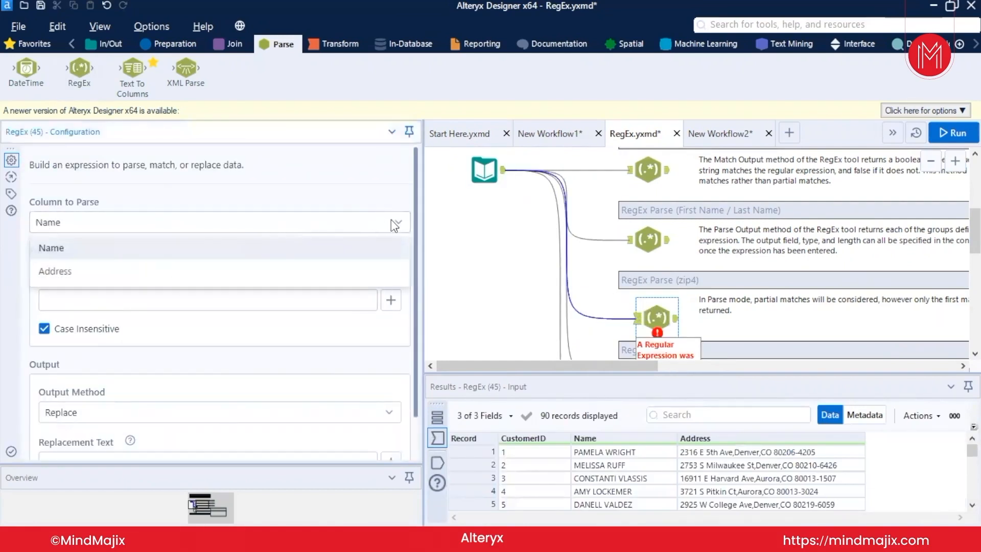
click(237, 269)
click(79, 294)
text(())
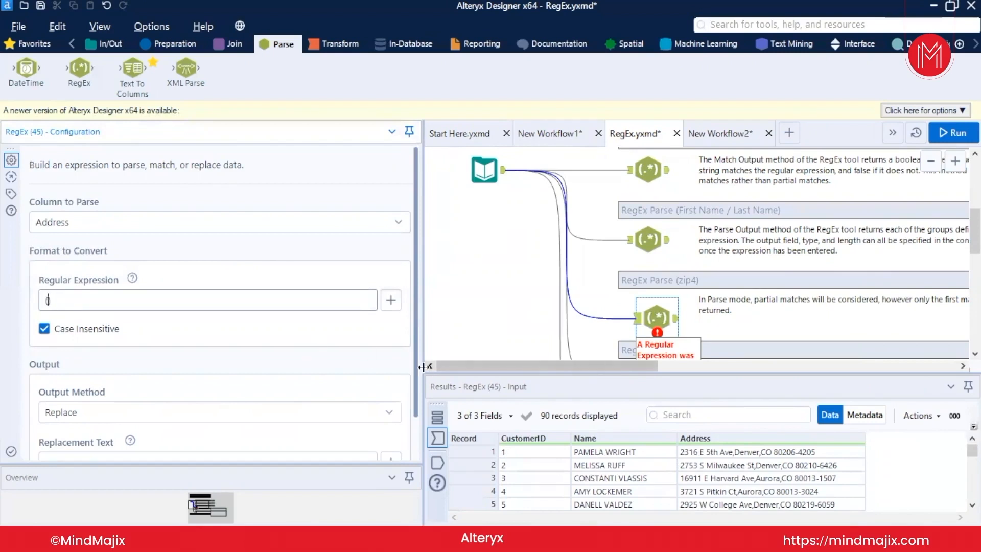
drag(414, 371, 418, 426)
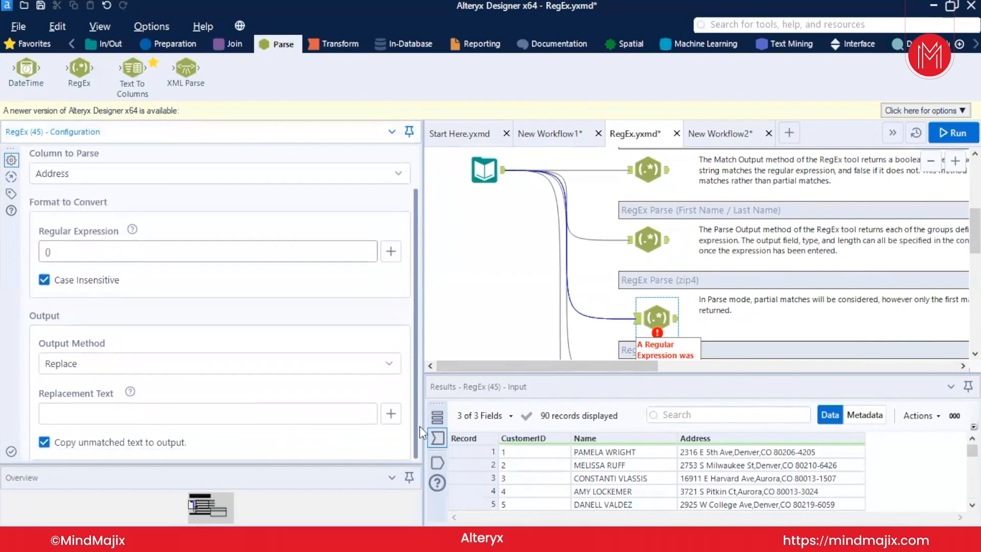
click(63, 370)
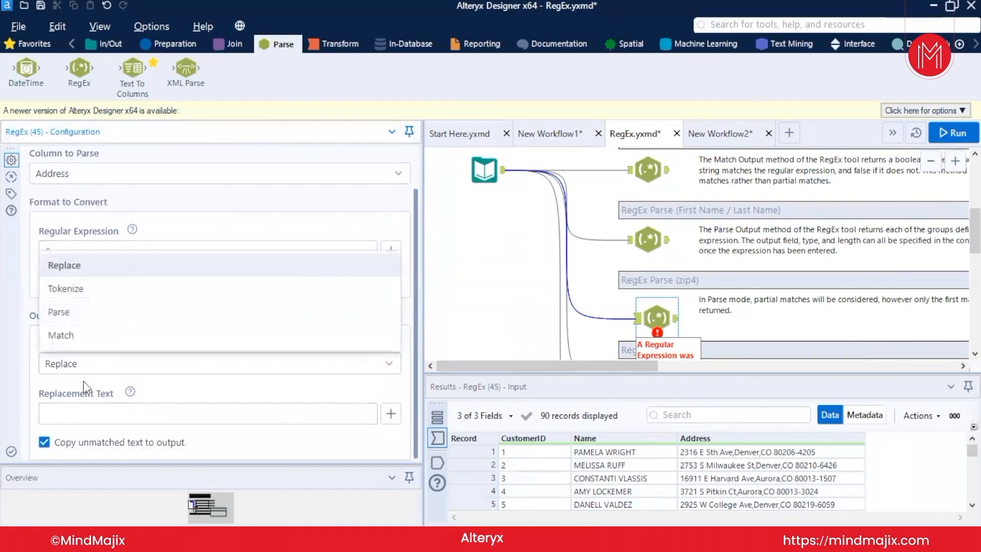
click(66, 313)
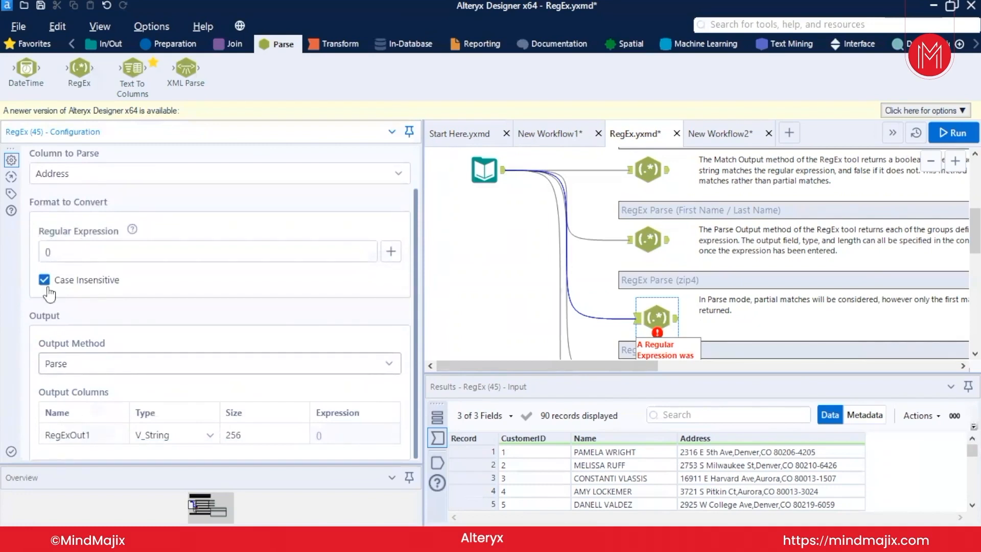
Step: Complete the regular expression as (\d{4}), run the workflow and show the new RegEx tool's output
click(47, 251)
text(()
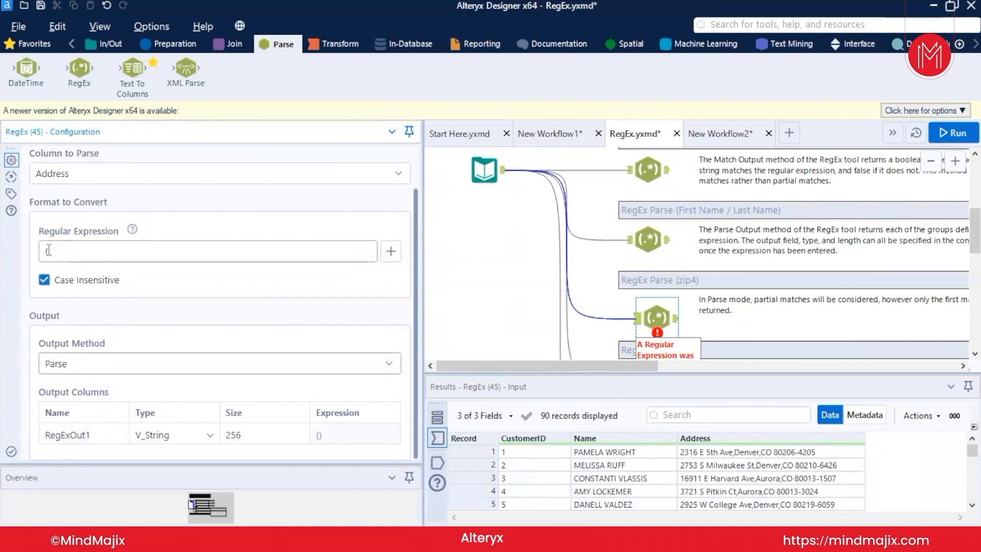
text(\d{4})
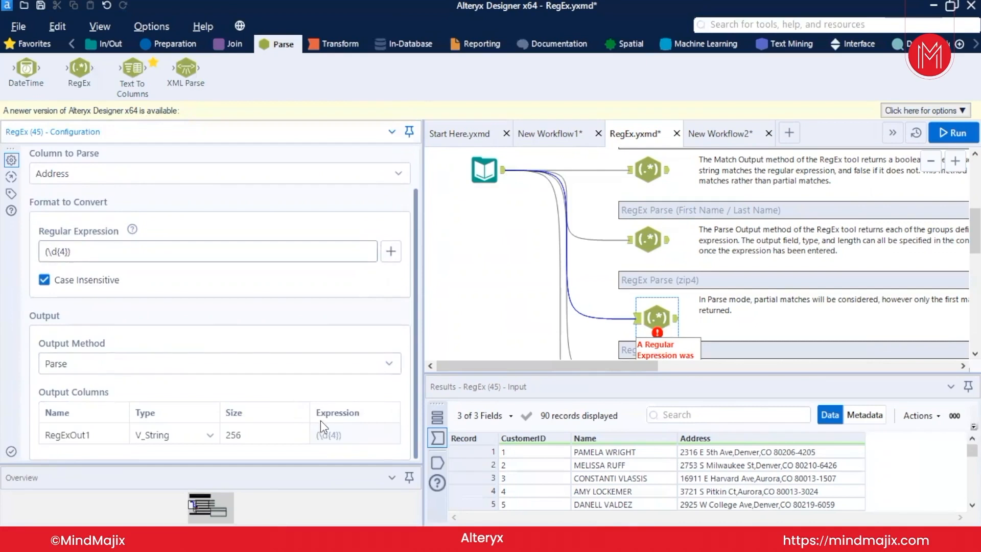
key(ctrl+r)
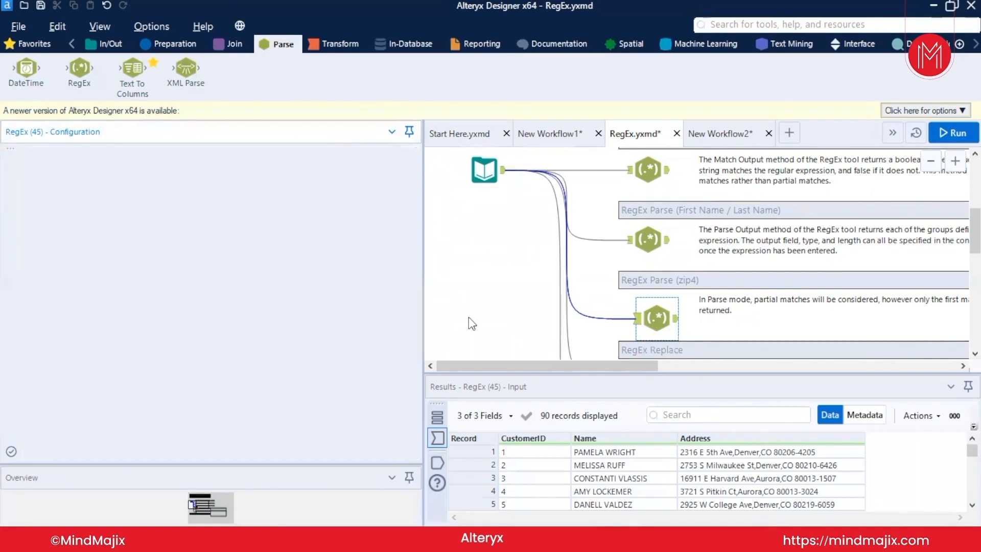
click(675, 320)
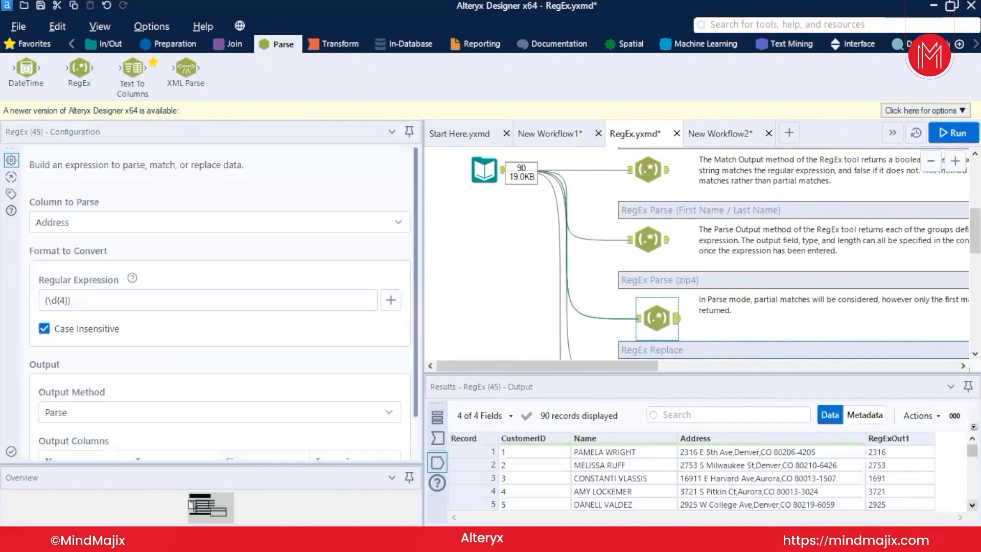
Step: Compare the Address values with the RegExOut1 values, focusing on records 10 and 11
click(972, 505)
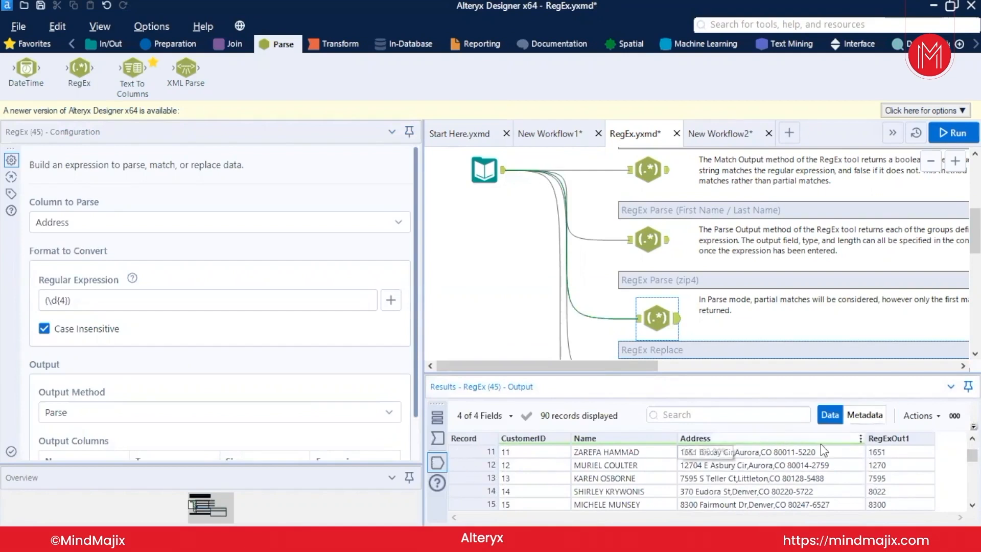
scroll(646, 489, up, 3)
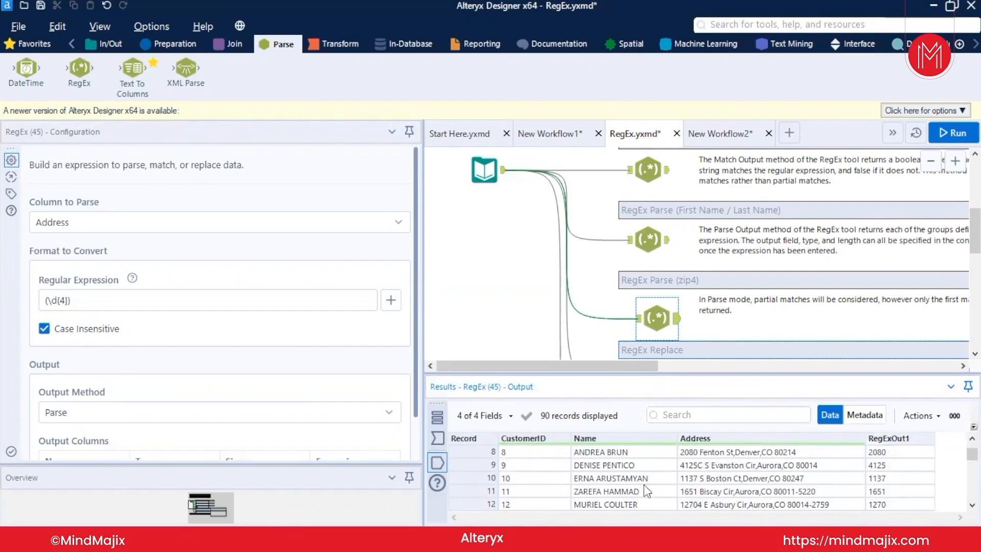
click(458, 475)
click(462, 491)
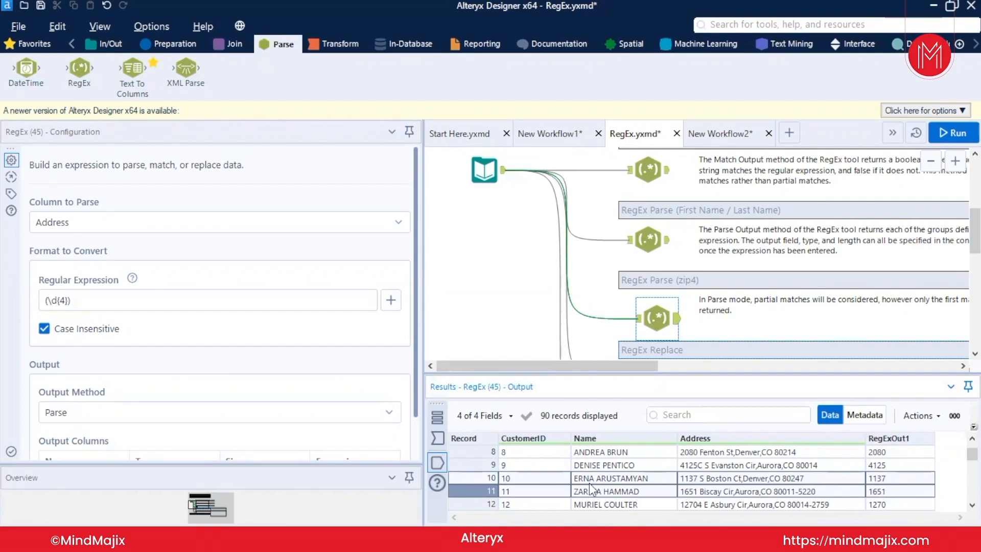
Step: Change the regular expression to (-\d{4}), rerun the workflow and check the RegExOut1 value of the first record
text(.)
click(48, 298)
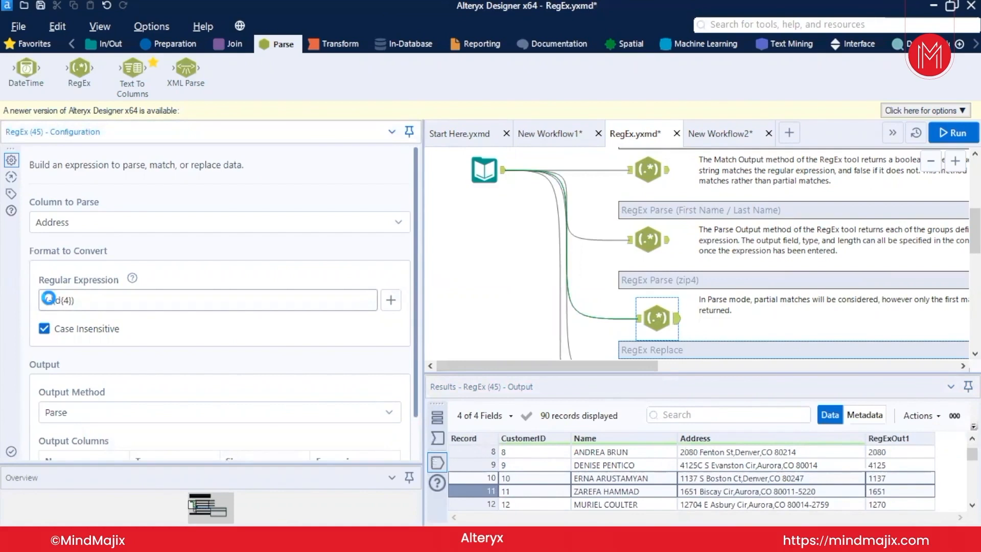
key(ctrl+r)
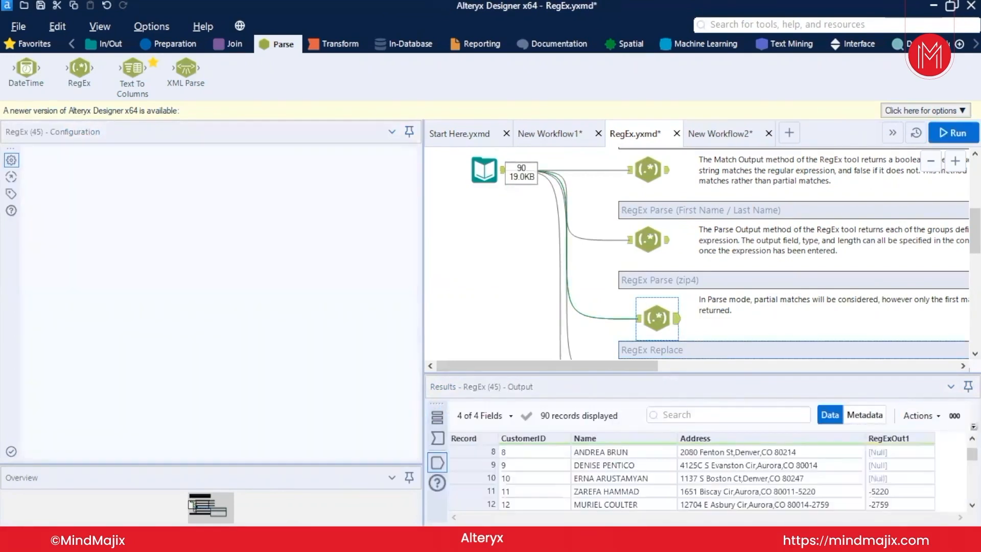
drag(971, 454, 972, 449)
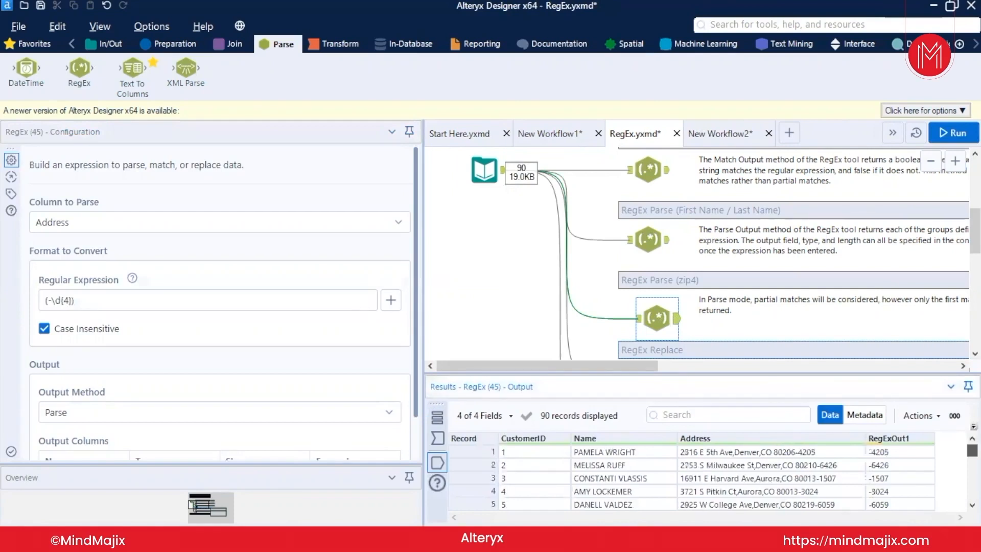
click(888, 452)
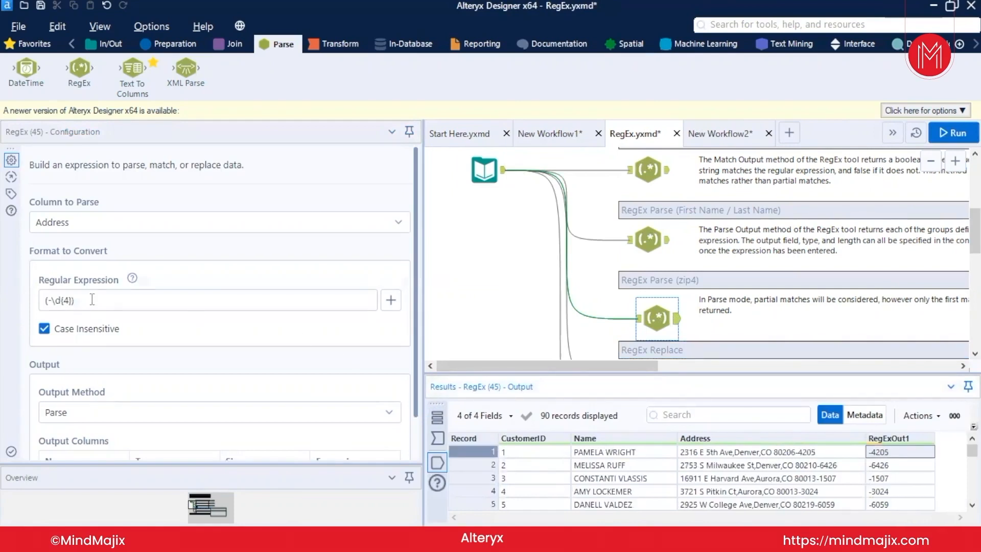
Step: Remove the dash from inside the group so the expression reads (\d{4}), and rerun the workflow
click(54, 302)
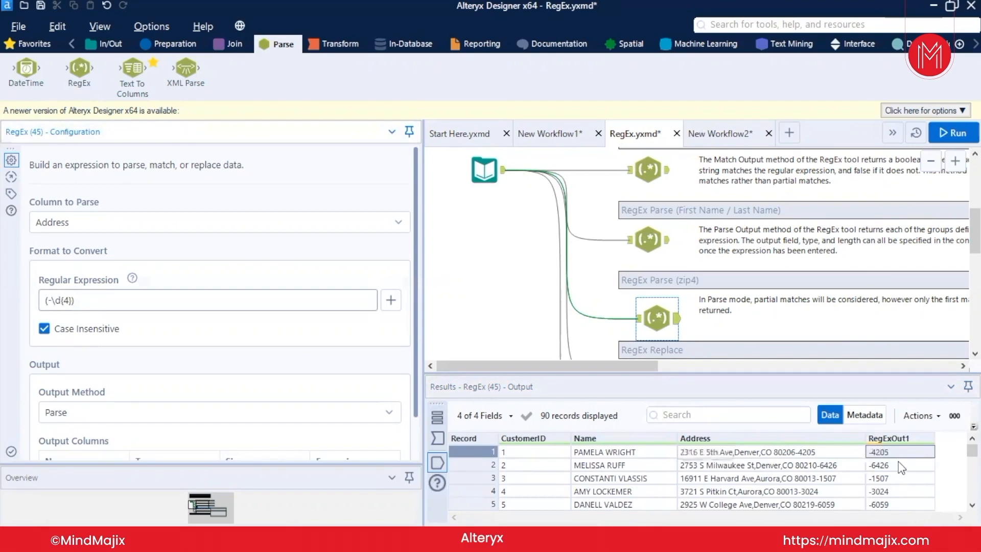
scroll(133, 345, down, 1)
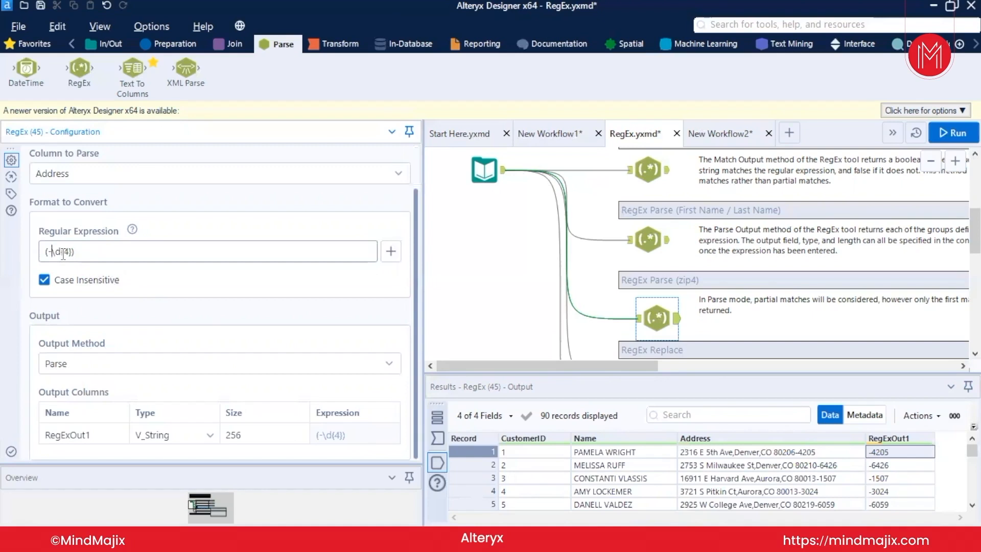
key(BackSpace)
key(ctrl+r)
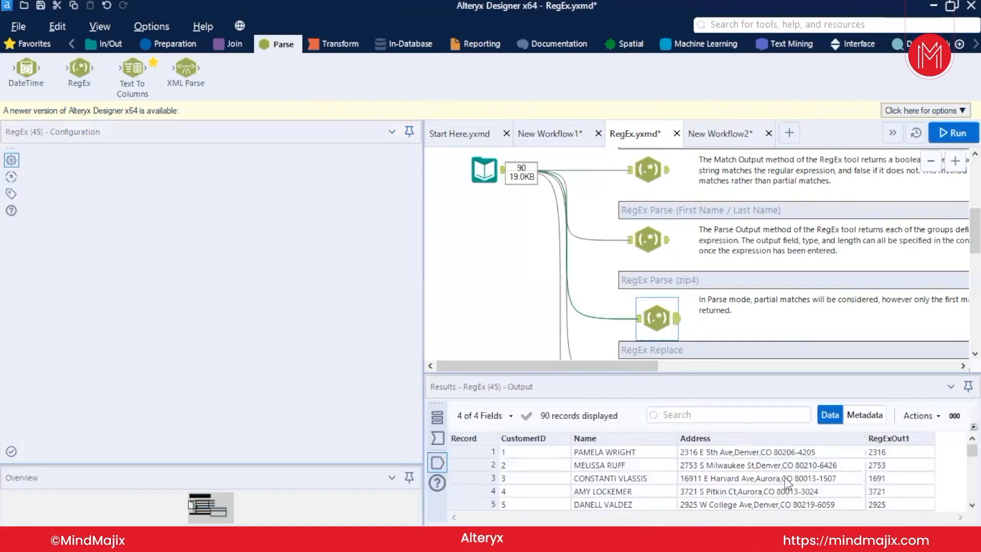
Step: Browse the rerun output and compare the Address of record 55 with its RegExOut1 value
scroll(787, 480, down, 20)
scroll(787, 483, up, 4)
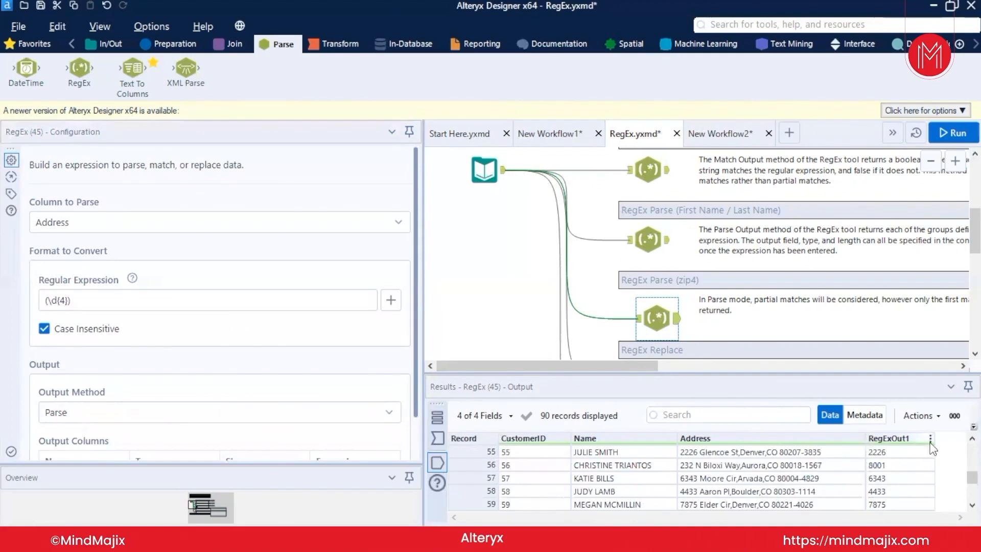
click(471, 450)
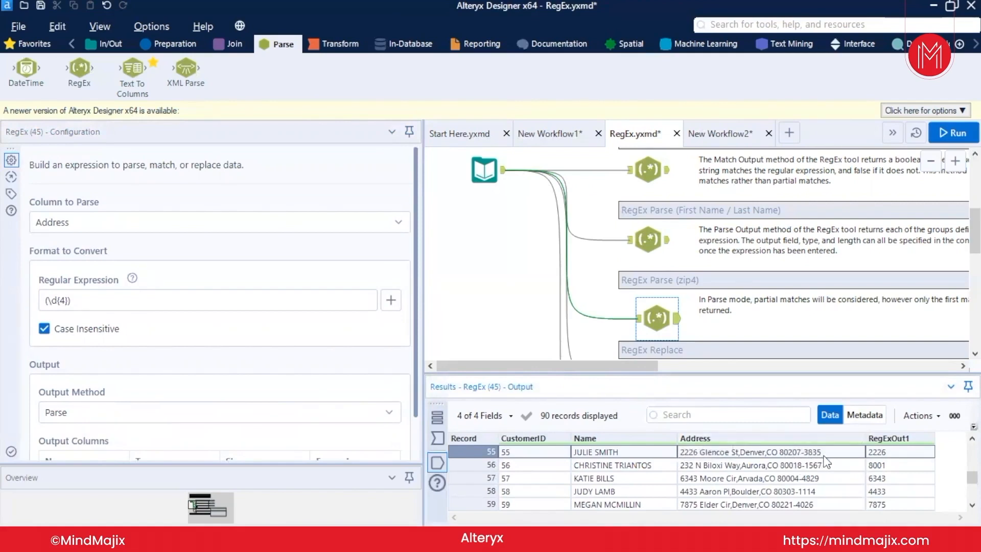
click(66, 302)
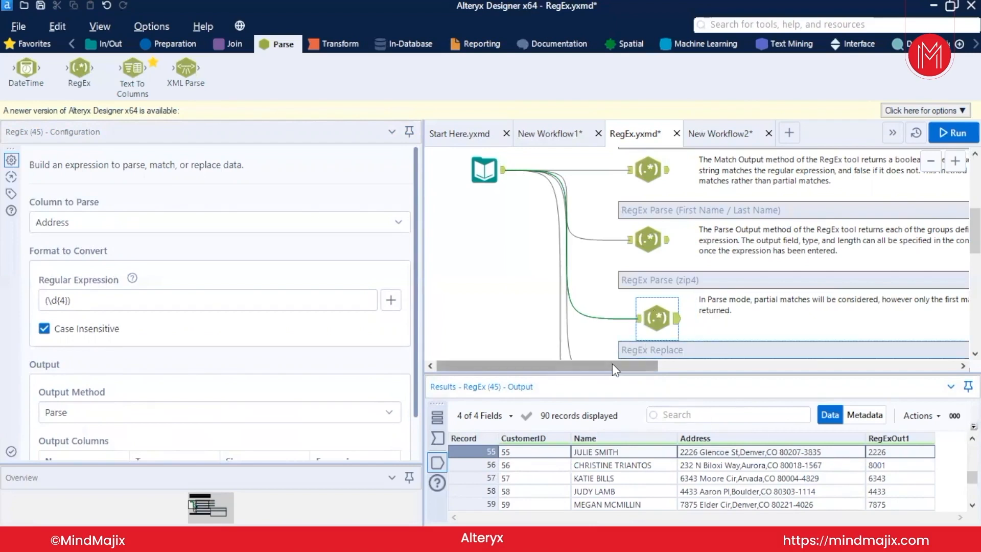
Step: Expand the More Info box beside the RegEx Parse (zip4) example to read its pattern
drag(612, 363, 750, 368)
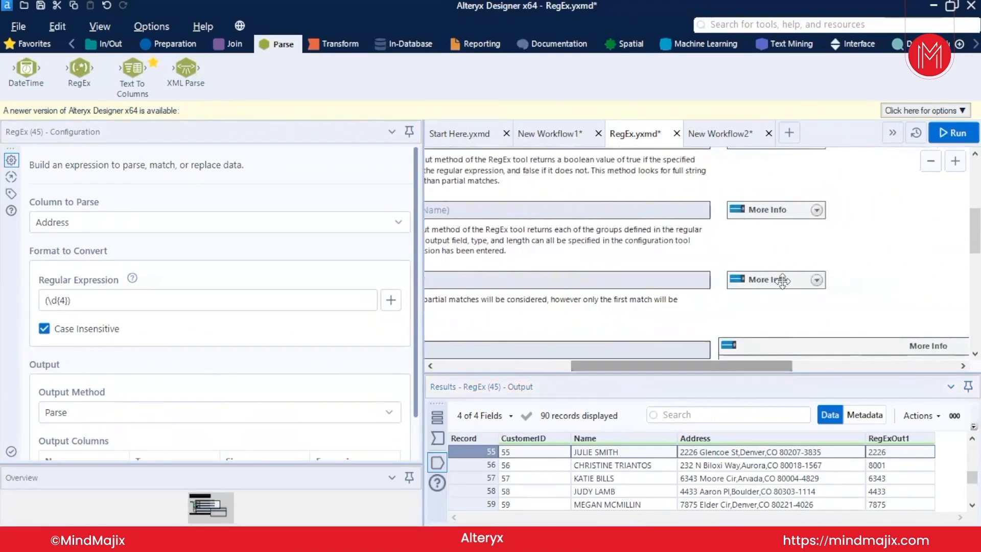
click(817, 282)
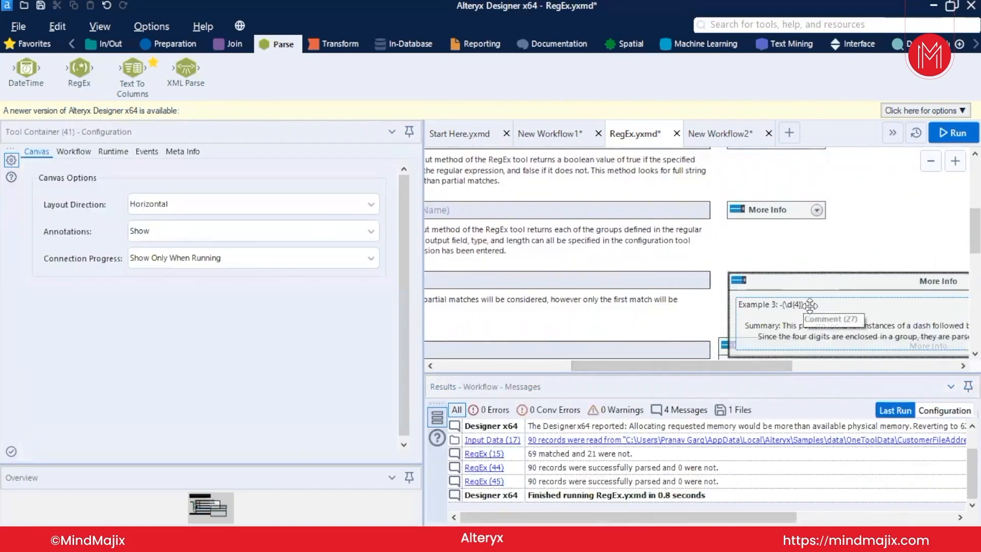
click(559, 310)
Step: Put a dash before the group so the new tool's expression reads -(\d{4}), rerun the workflow and show the tool's output
drag(579, 367, 446, 367)
click(656, 317)
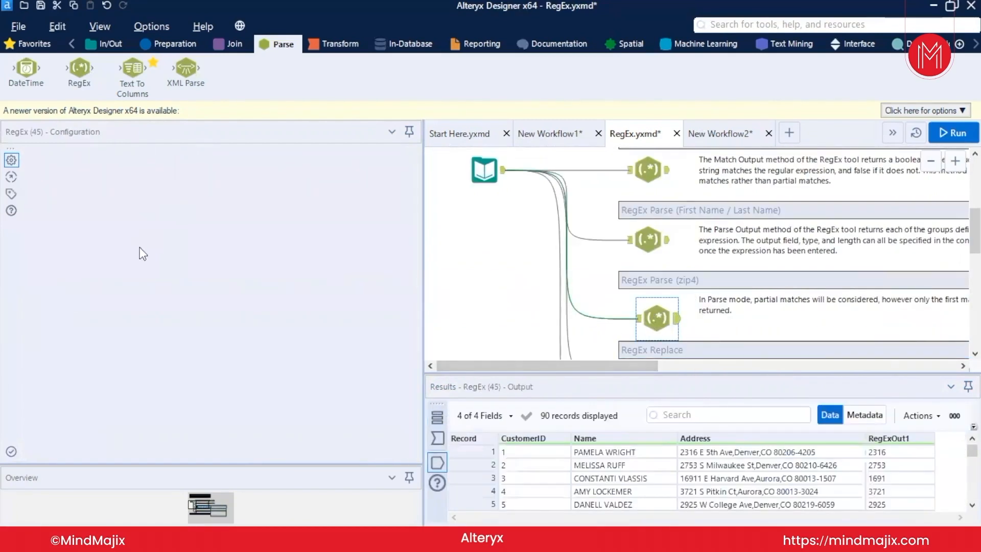
click(44, 299)
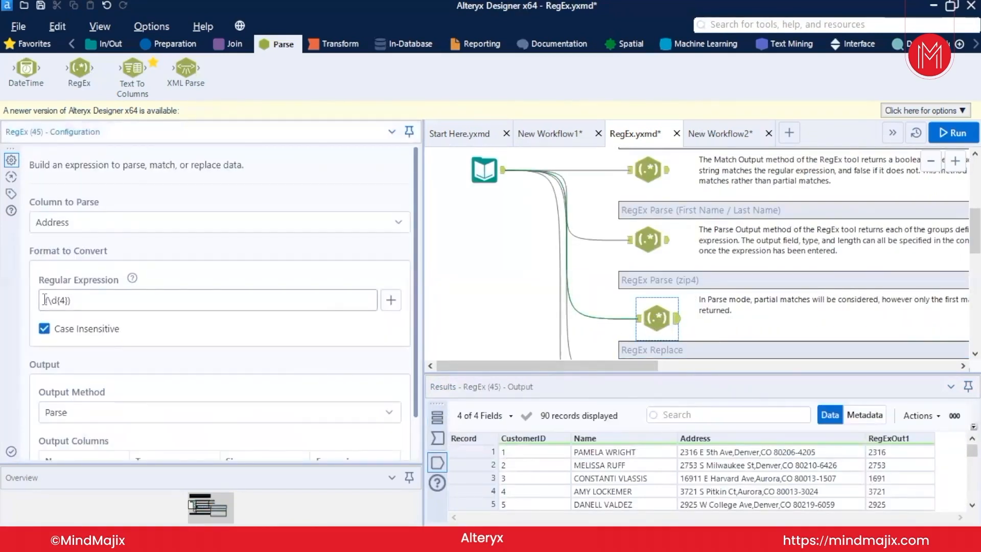
text(-)
click(467, 213)
key(ctrl+r)
click(670, 318)
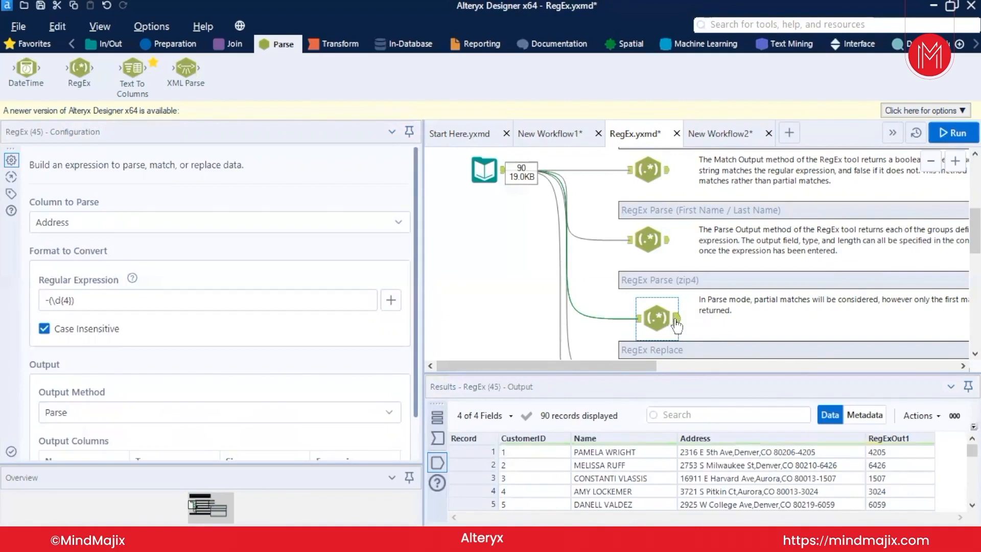
drag(636, 366, 820, 384)
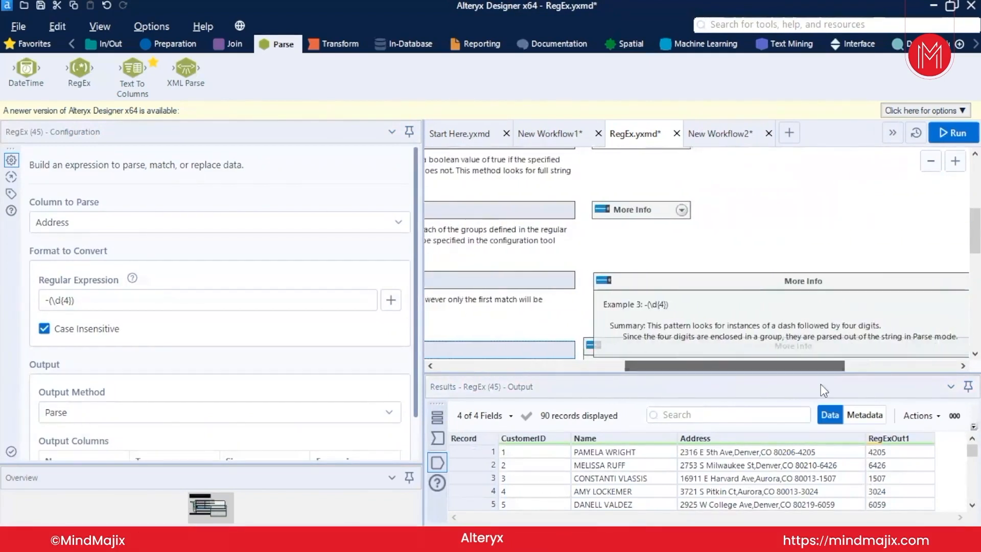
Step: Collapse the More Info box beside the RegEx Parse (zip4) example
click(710, 268)
drag(710, 268, 711, 265)
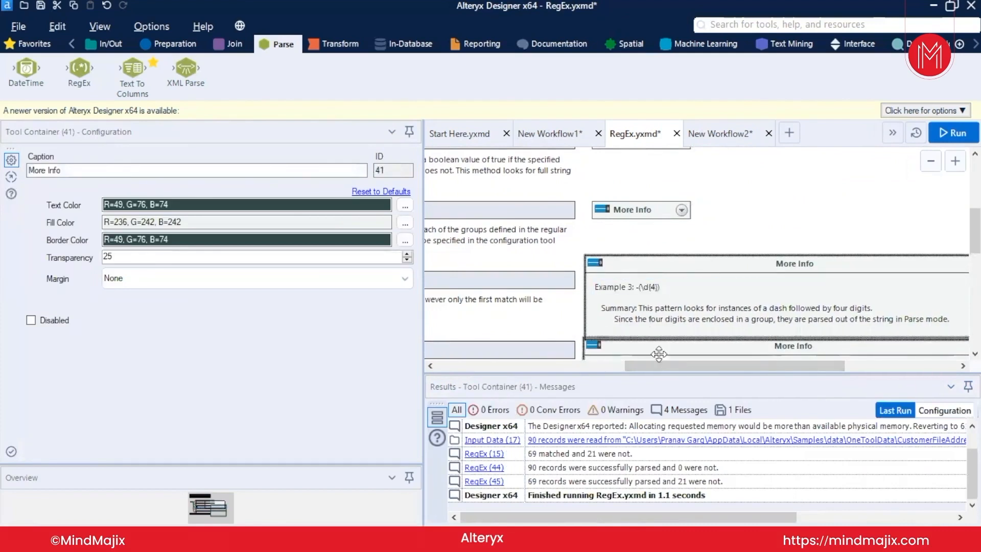
drag(660, 367, 763, 366)
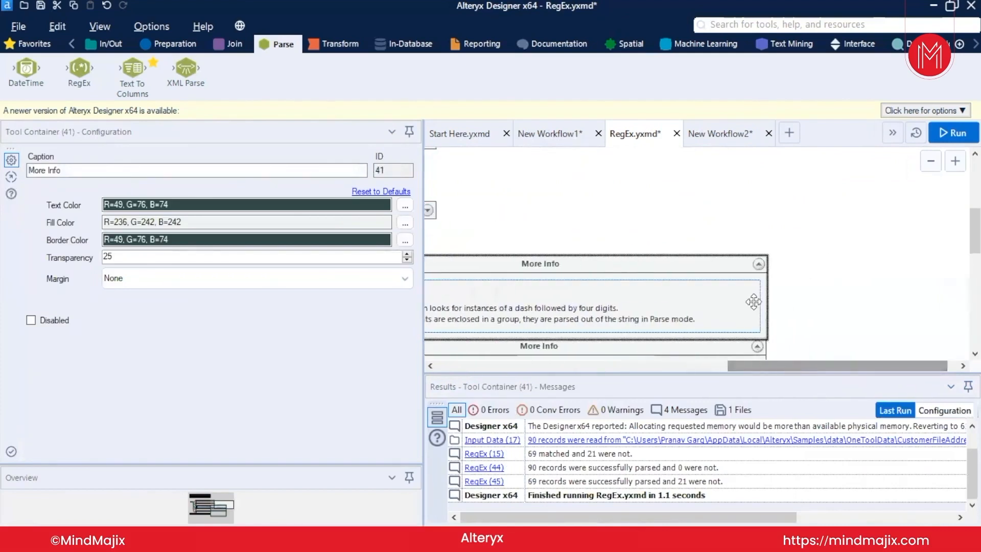
click(758, 265)
Step: Open the RegEx Replace example's tool and review its parsed column, regular expression, output method and replacement text
drag(740, 368, 433, 369)
click(656, 300)
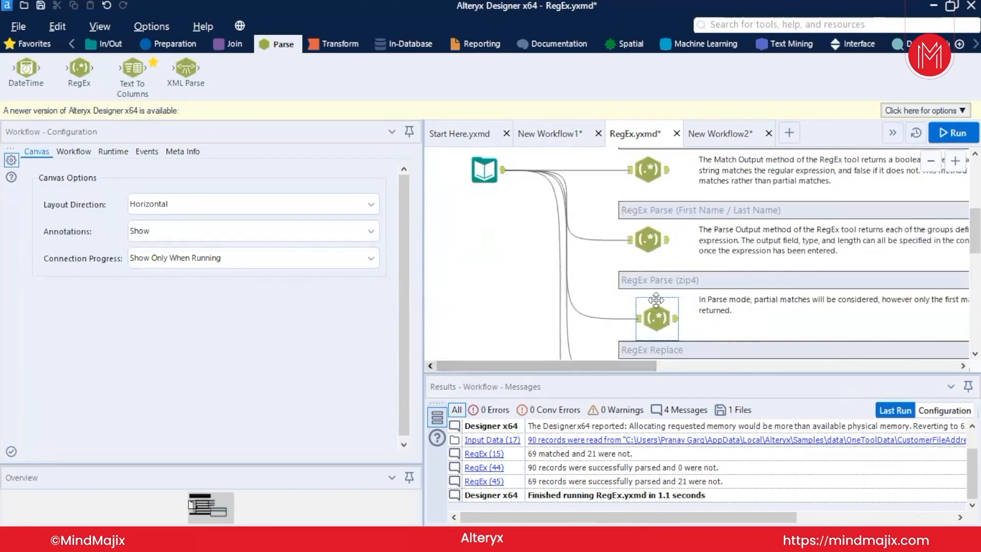
scroll(656, 300, down, 2)
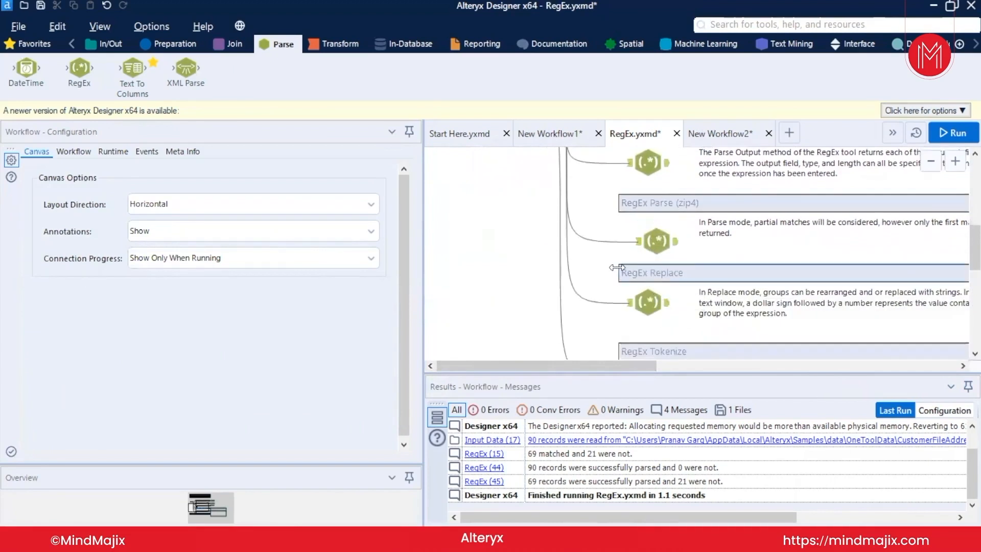
click(636, 267)
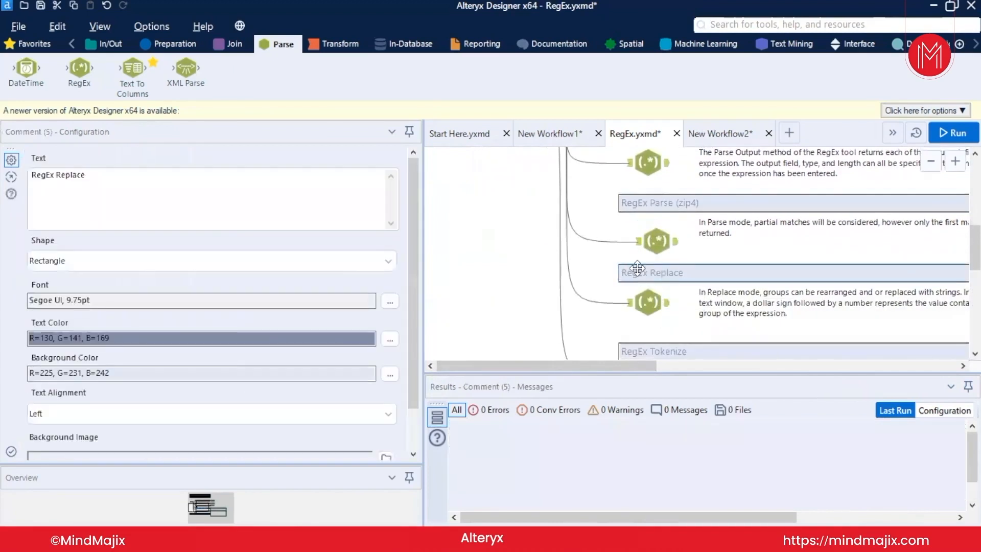
click(640, 296)
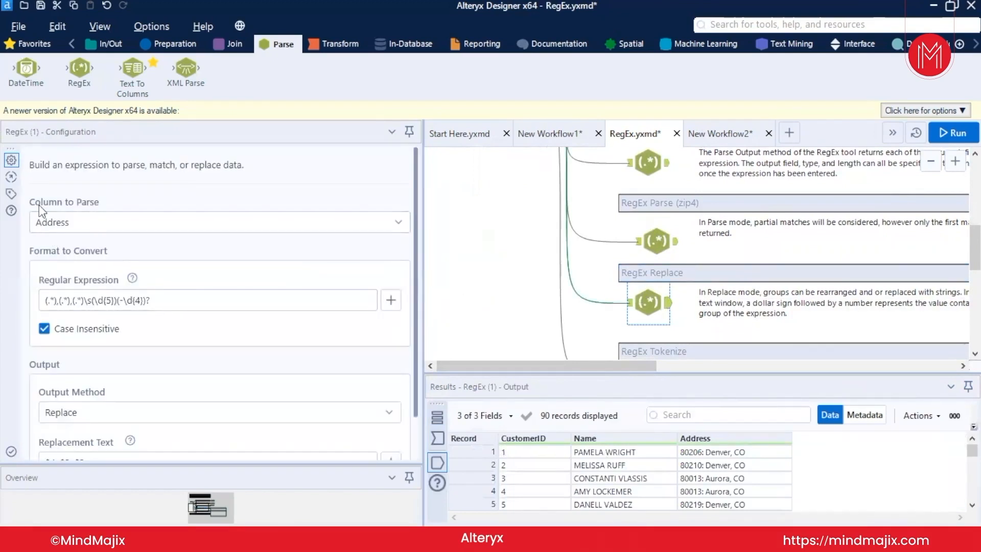
scroll(116, 408, down, 2)
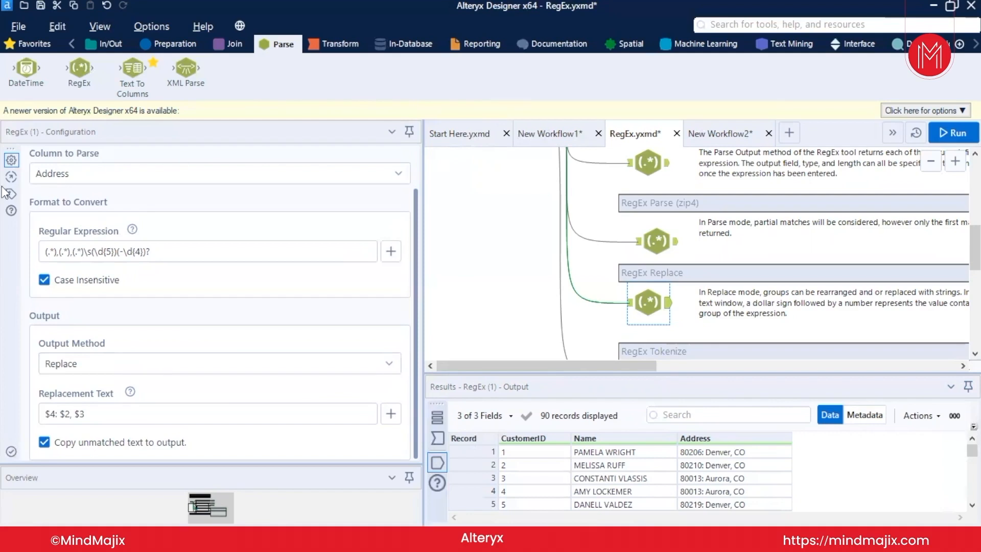
scroll(60, 155, up, 1)
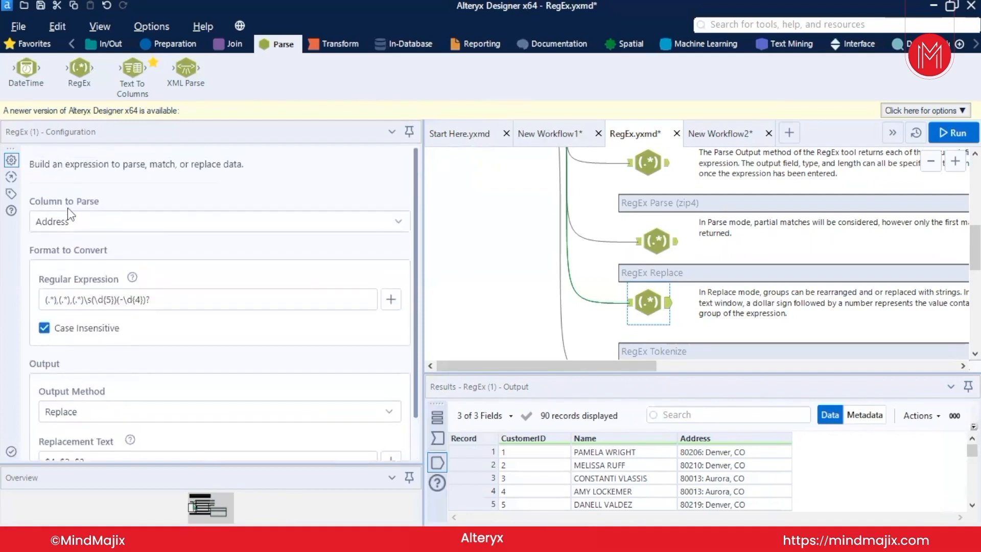
click(74, 225)
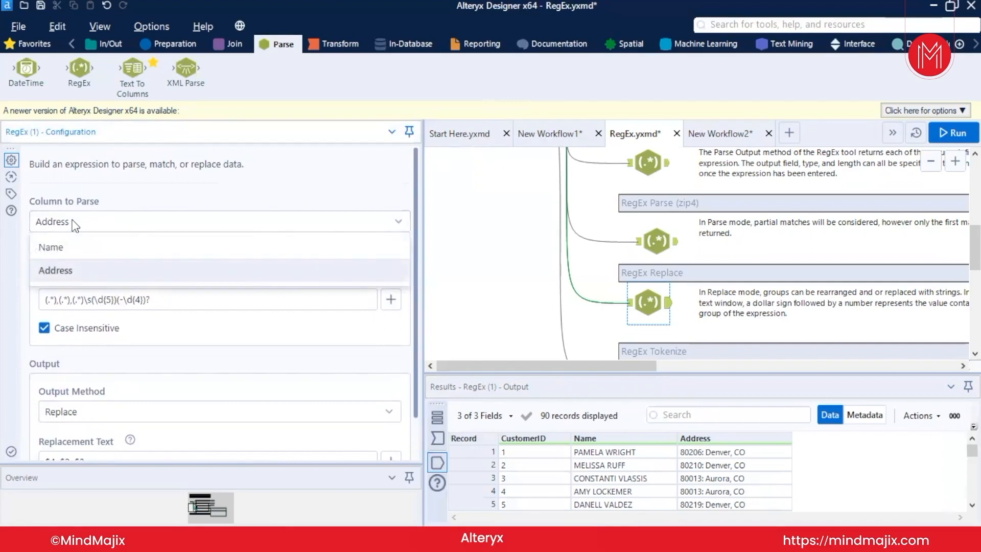
click(167, 345)
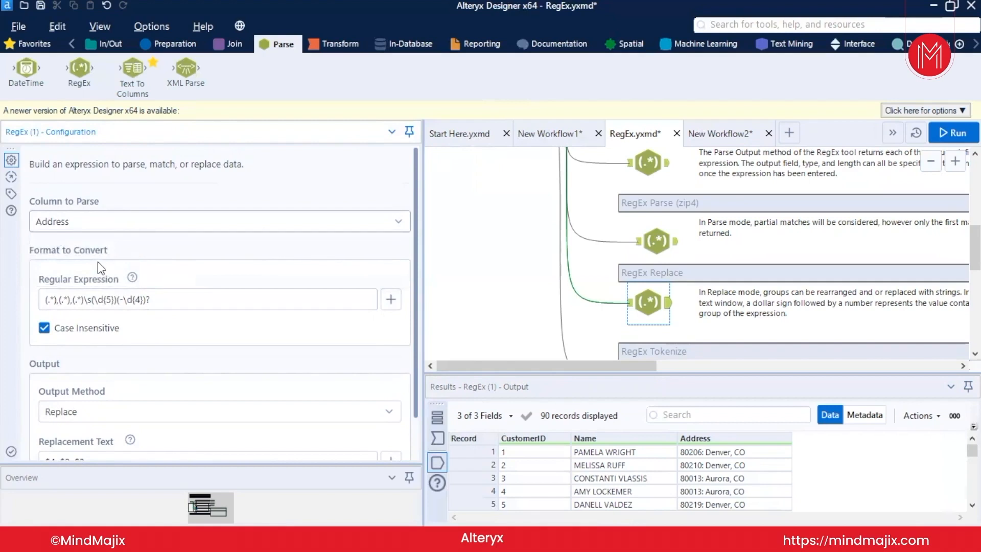
click(54, 302)
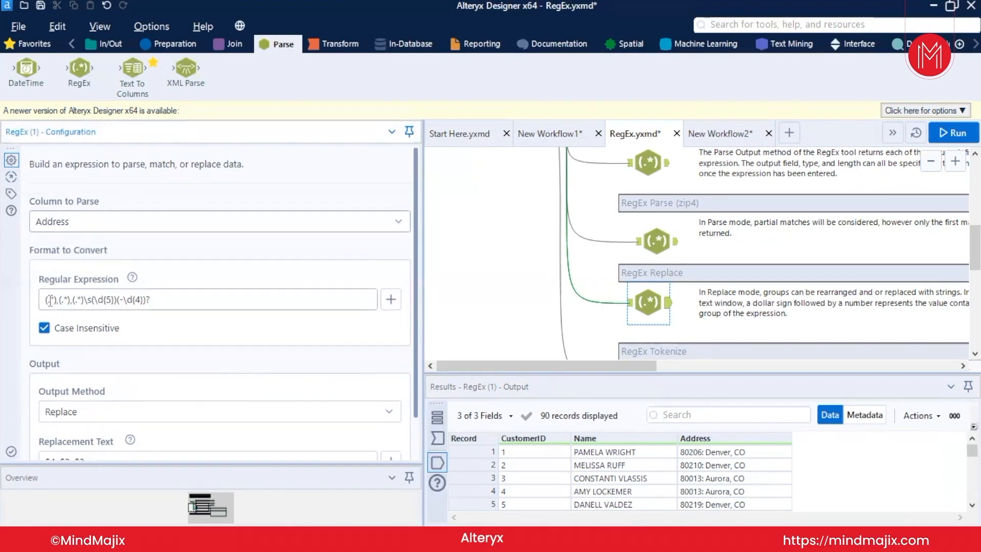
scroll(55, 301, down, 2)
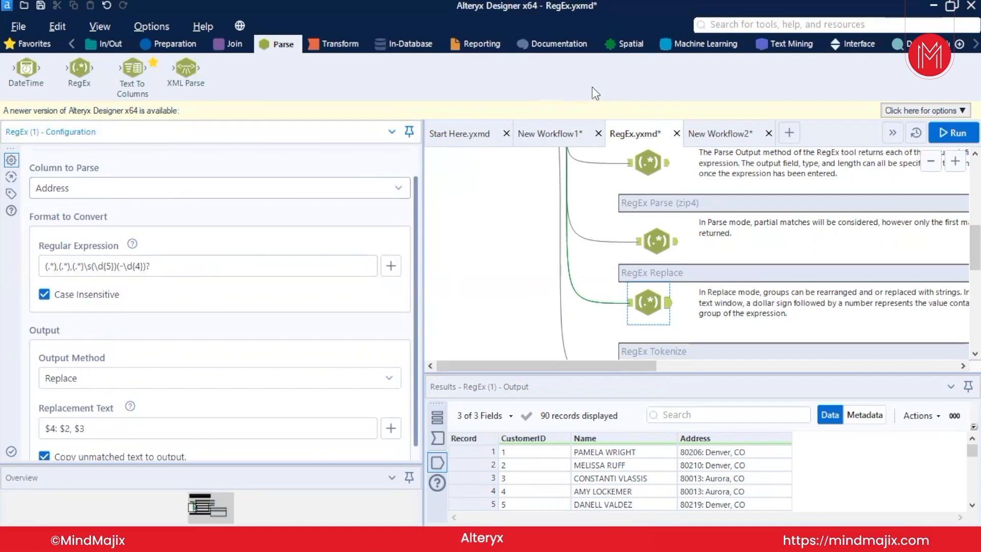
scroll(692, 202, down, 1)
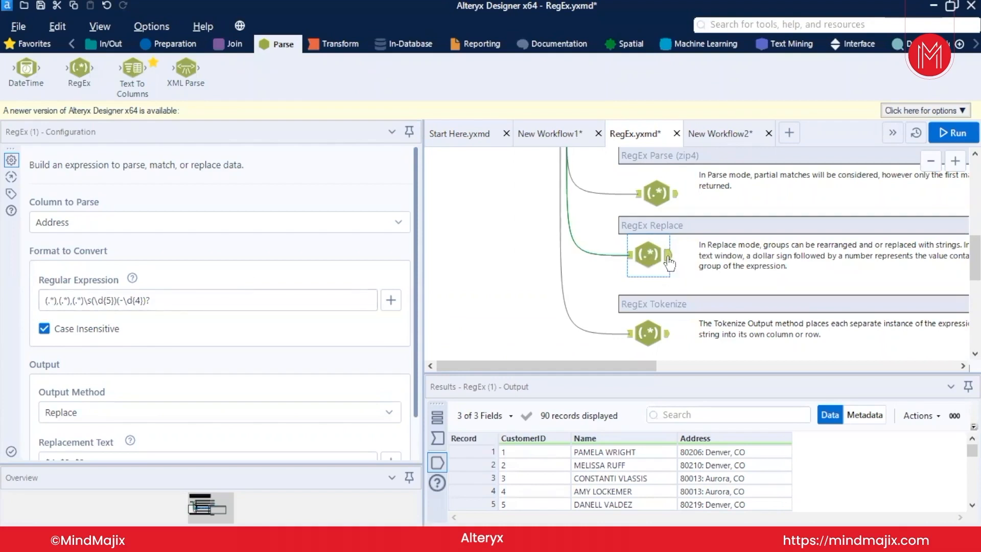
Step: Rerun the workflow and show the Input Data tool's records with the original addresses
key(ctrl+r)
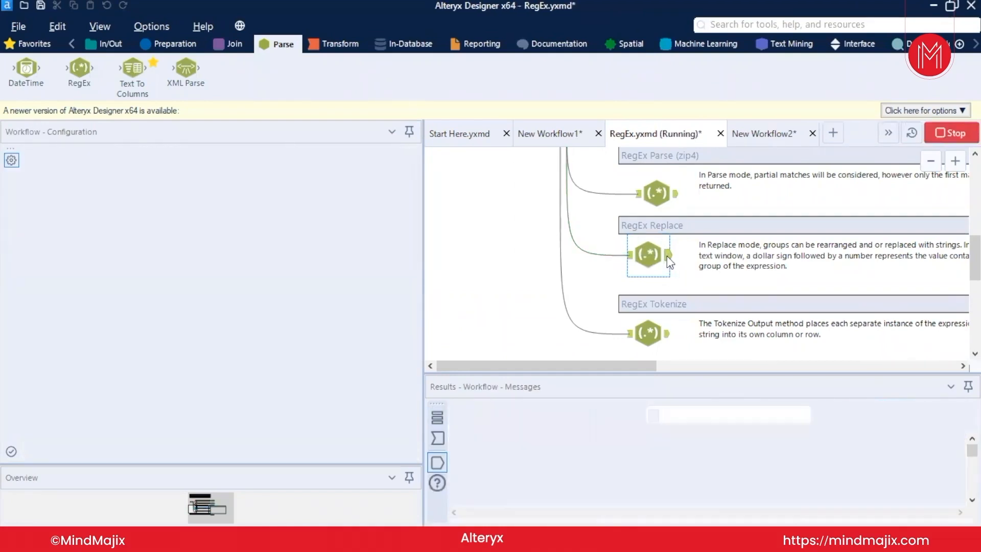
scroll(598, 246, up, 4)
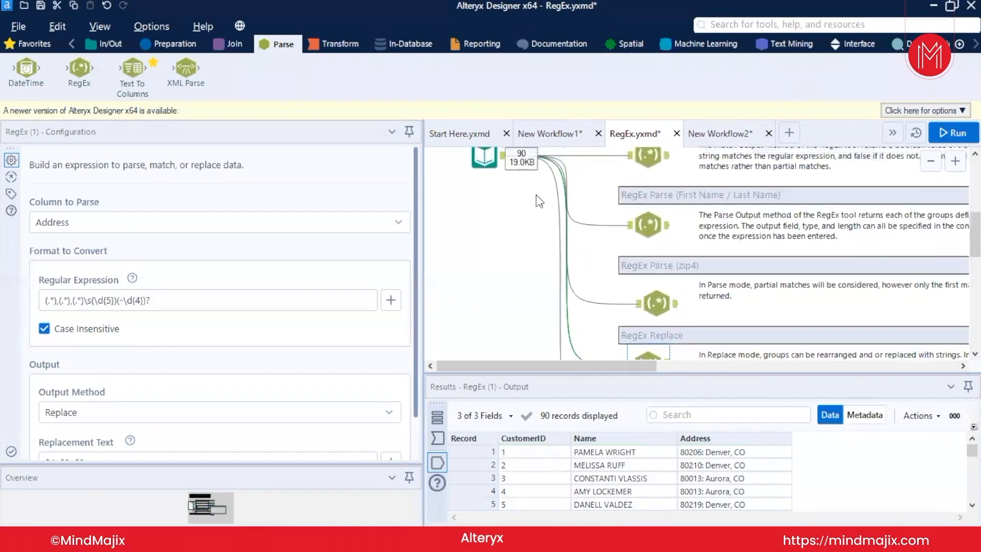
click(484, 157)
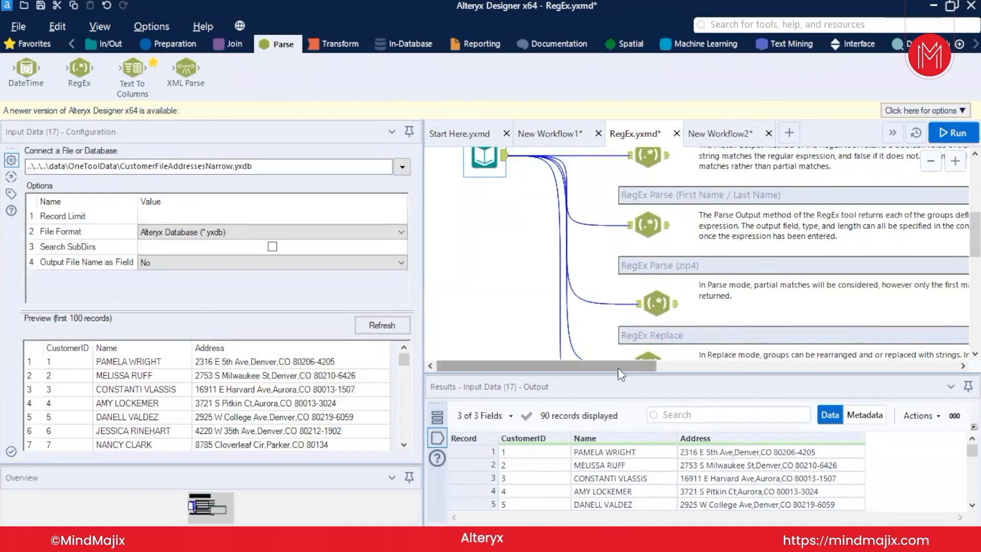
Step: Read the More Info notes on Example 4 to see which address part each group represents
drag(616, 366, 727, 384)
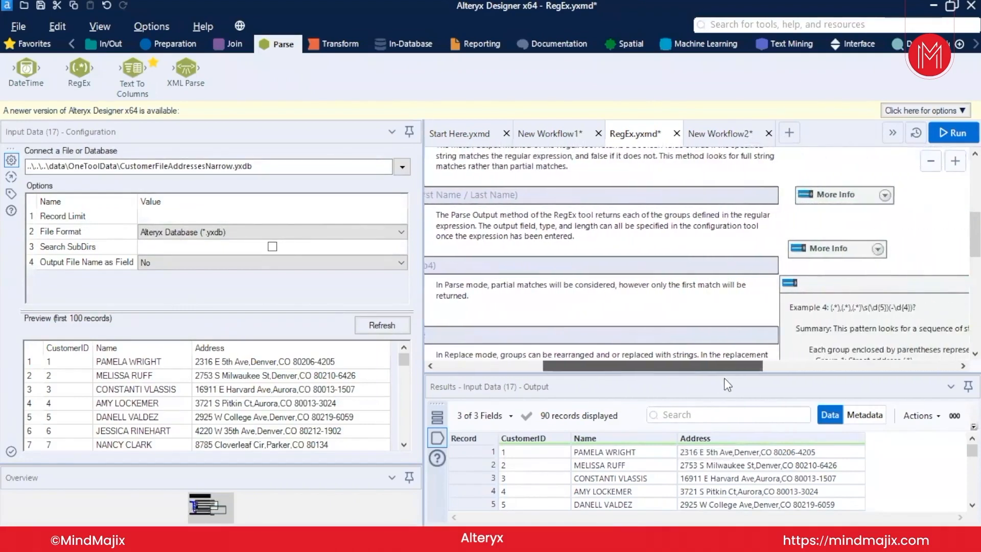
scroll(851, 326, down, 2)
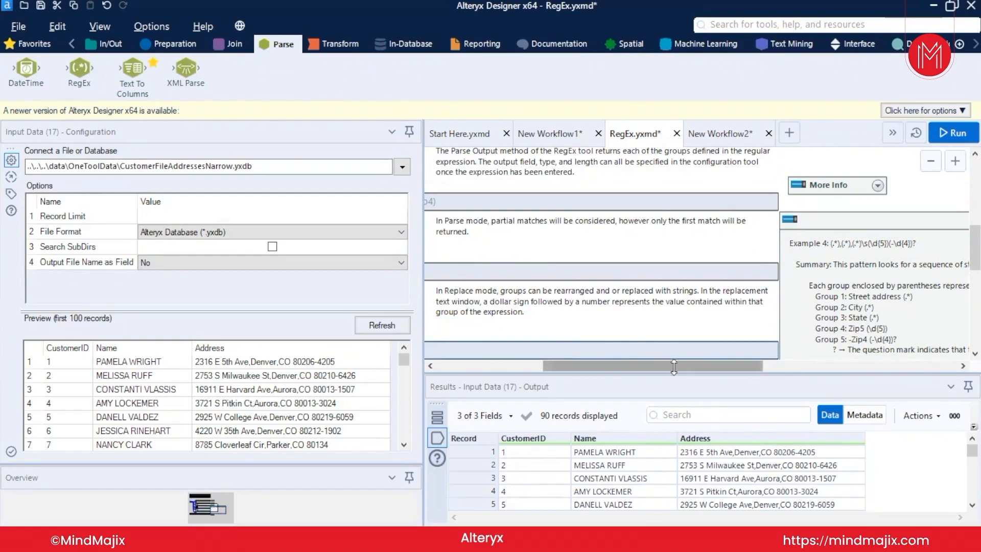
click(428, 366)
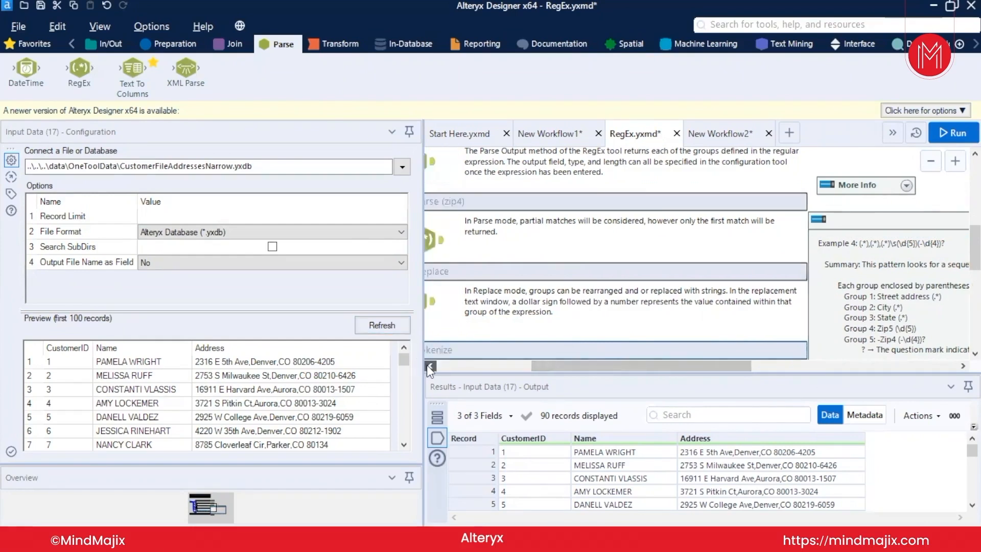
Step: Reopen the RegEx Replace tool and examine each group of (.*),(.*),(.*)\s(\d{5})(-\d{4})? by highlighting it in turn
click(607, 302)
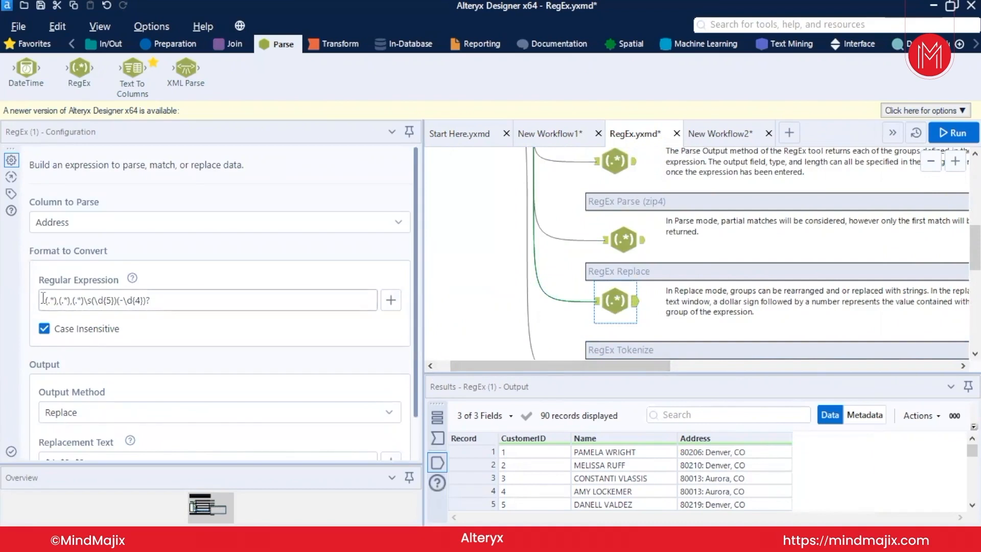
drag(42, 298, 61, 300)
click(62, 300)
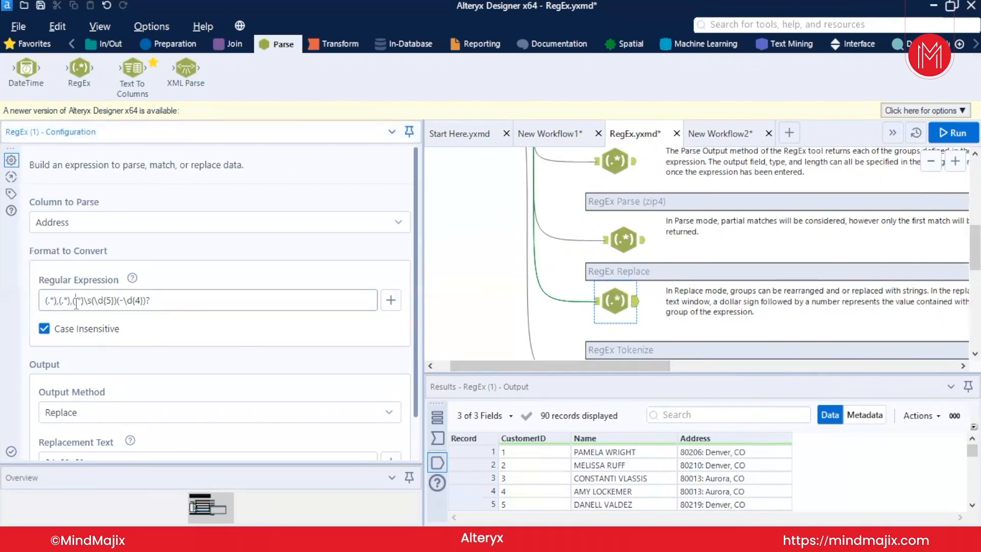
drag(76, 303, 96, 304)
click(96, 304)
drag(96, 303, 115, 305)
click(125, 302)
drag(124, 302, 122, 300)
click(122, 300)
drag(46, 300, 60, 302)
click(59, 302)
drag(59, 302, 70, 306)
click(91, 301)
drag(101, 302, 121, 303)
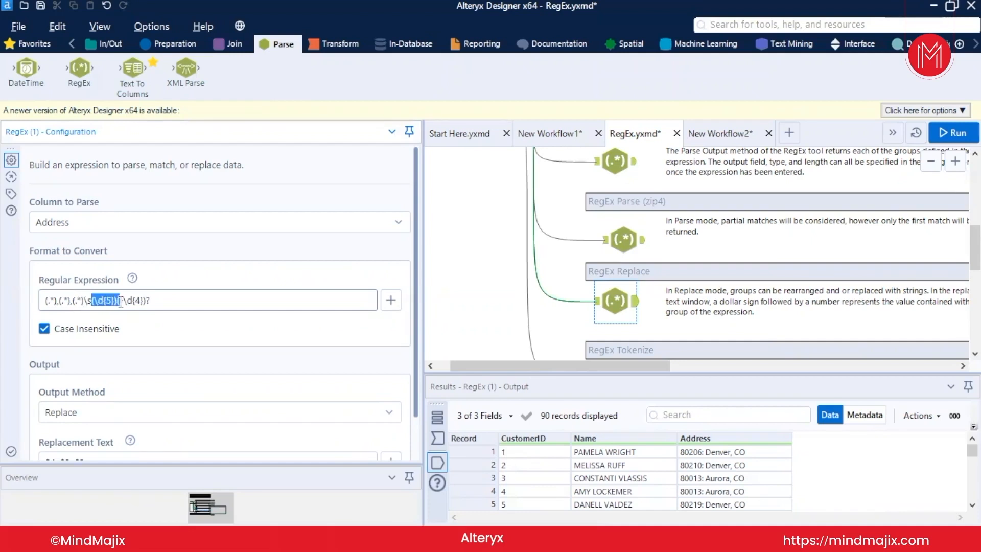
click(145, 303)
drag(44, 300, 57, 300)
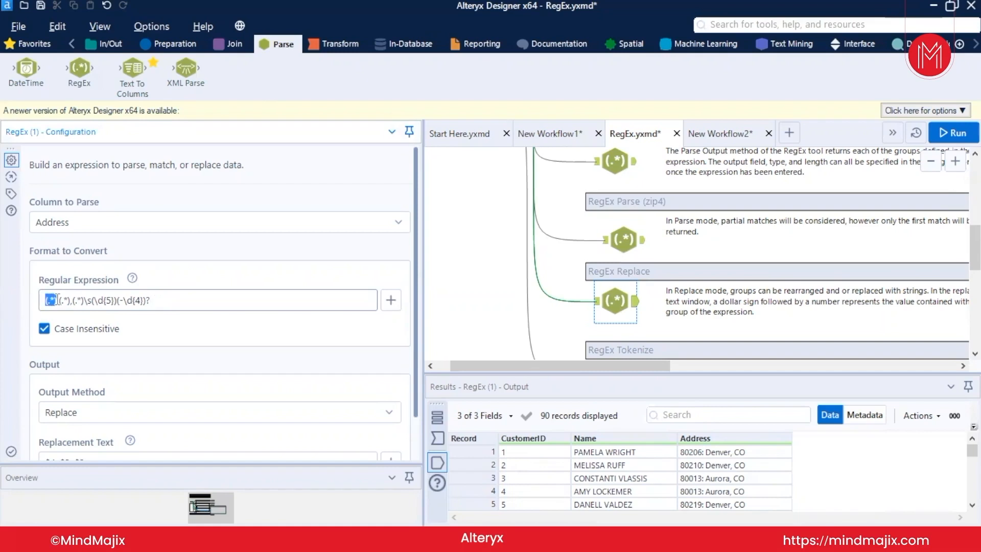
click(57, 300)
text(,)
drag(59, 301, 71, 301)
Step: Read Example 4's More Info notes on the optional group and the dollar-sign references in the replacement text
click(568, 366)
drag(567, 366, 752, 375)
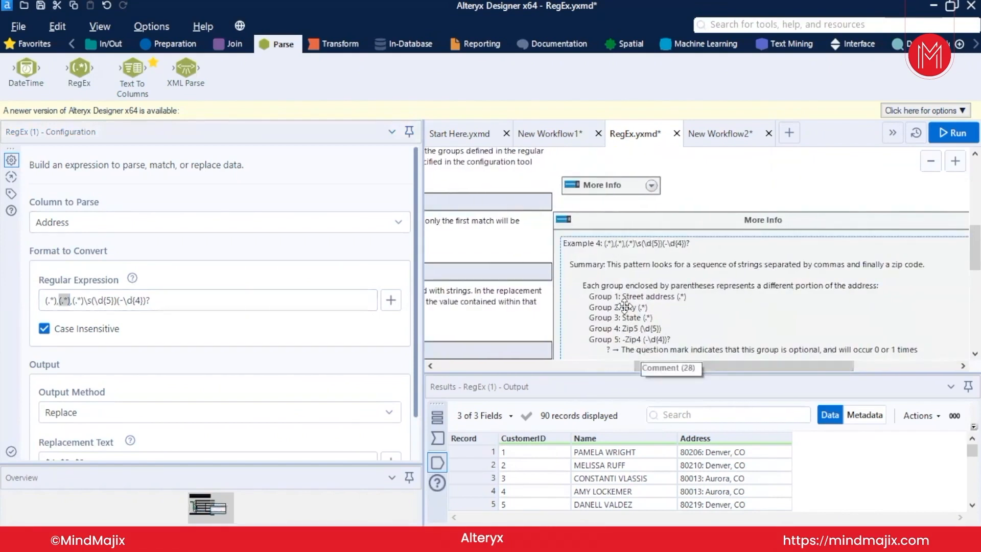
scroll(624, 305, down, 1)
scroll(624, 305, down, 3)
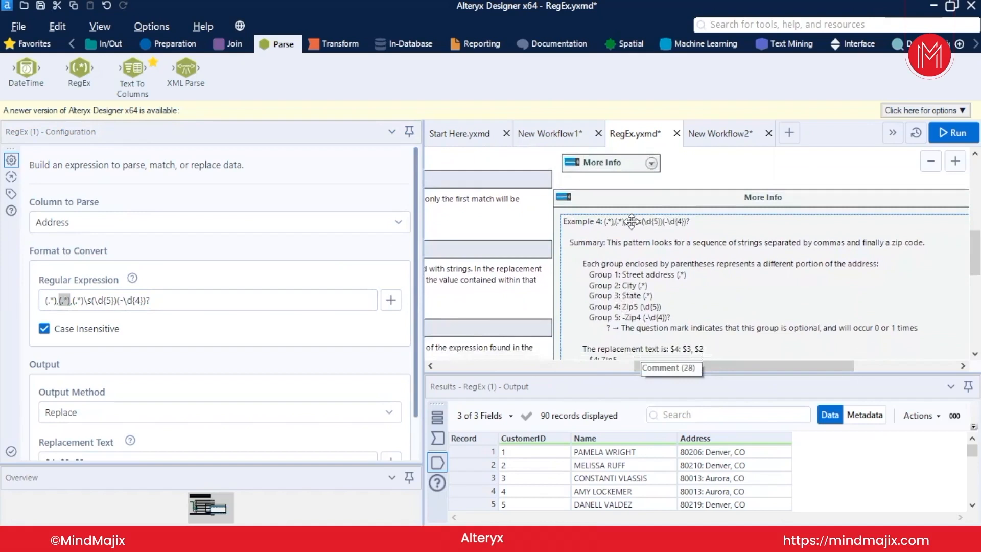
scroll(661, 314, down, 1)
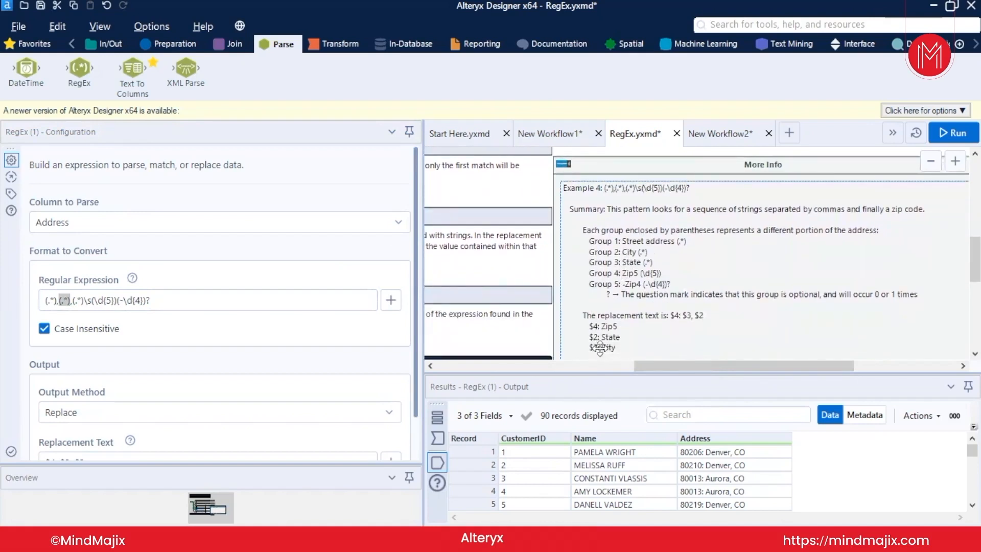
Step: Highlight the (\d{5}) group and the references in the replacement text $4: $2, $3 to relate them
drag(683, 369, 525, 368)
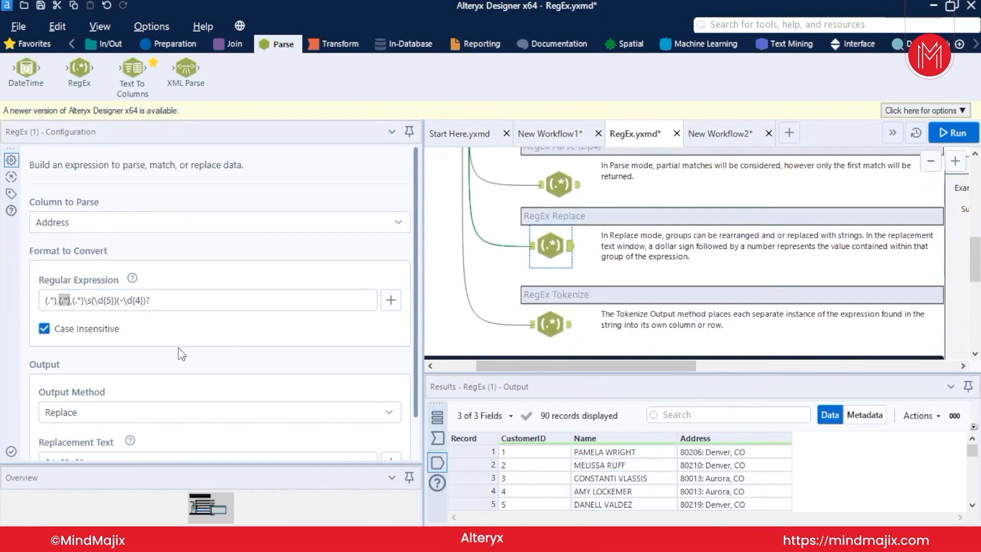
scroll(181, 354, down, 1)
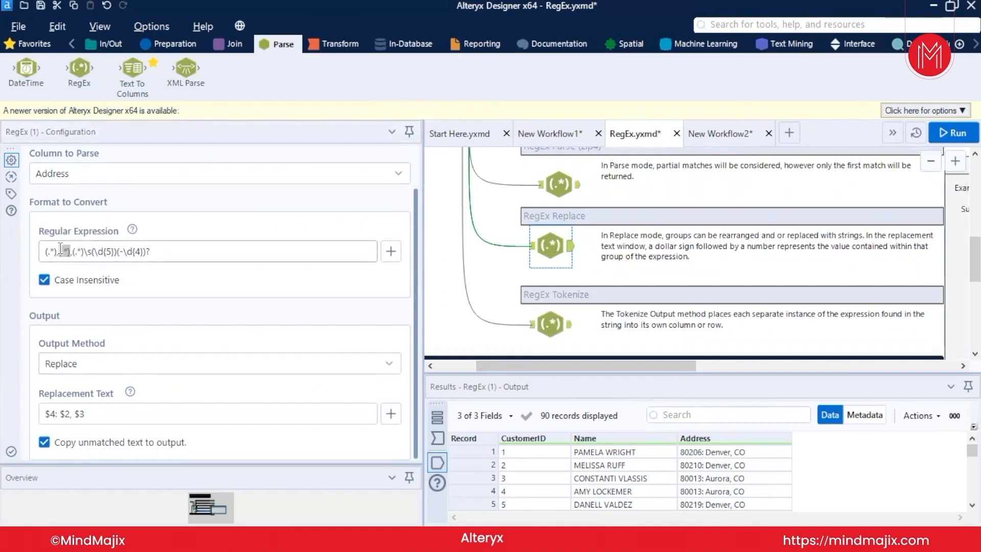
click(62, 250)
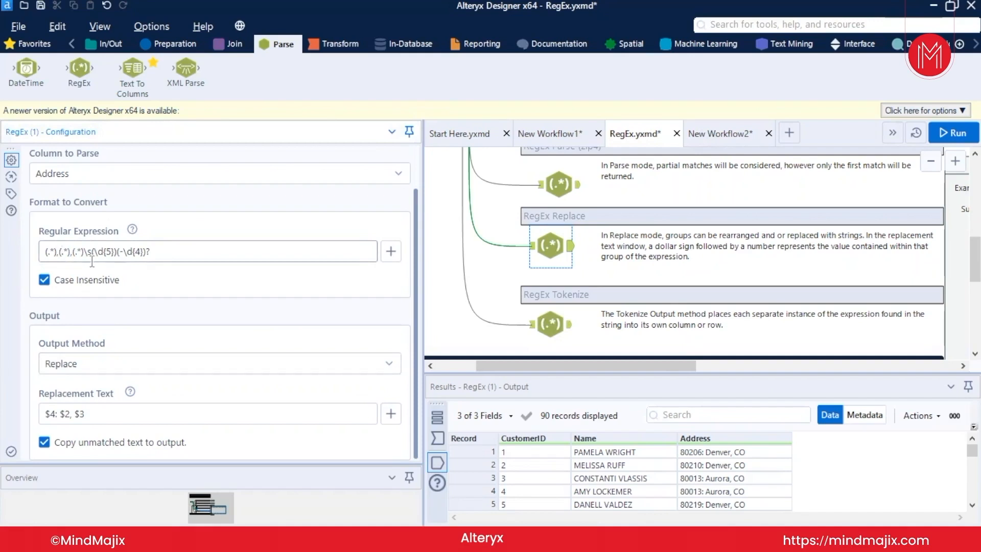
drag(92, 251, 119, 251)
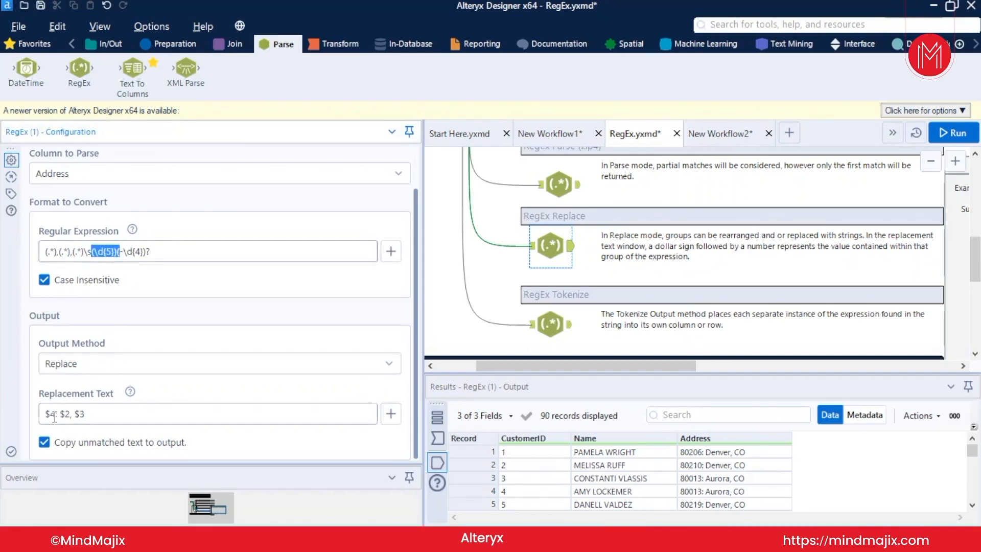
click(54, 415)
drag(43, 414, 55, 414)
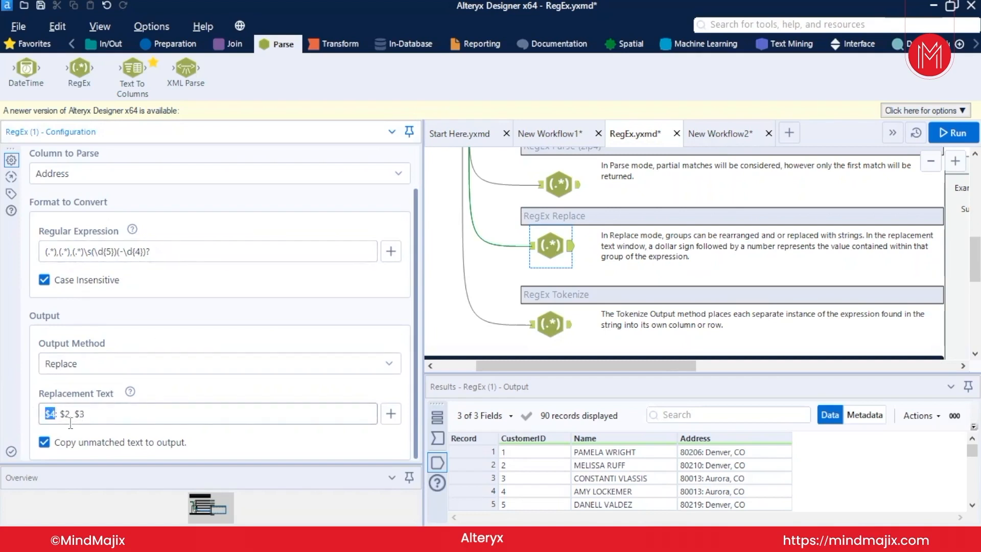
mouse_move(70, 414)
mouse_down()
mouse_move(59, 413)
mouse_move(76, 414)
mouse_up()
click(43, 414)
drag(43, 415, 57, 415)
click(56, 414)
Step: Rerun the workflow and browse the rewritten addresses in the RegEx Replace tool's output
key(ctrl+r)
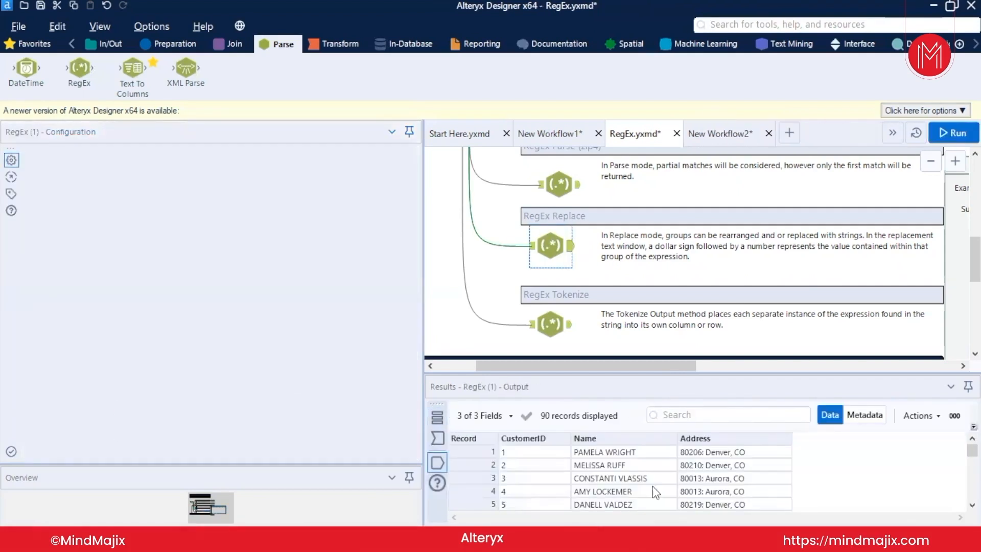
scroll(652, 486, down, 13)
scroll(733, 494, up, 4)
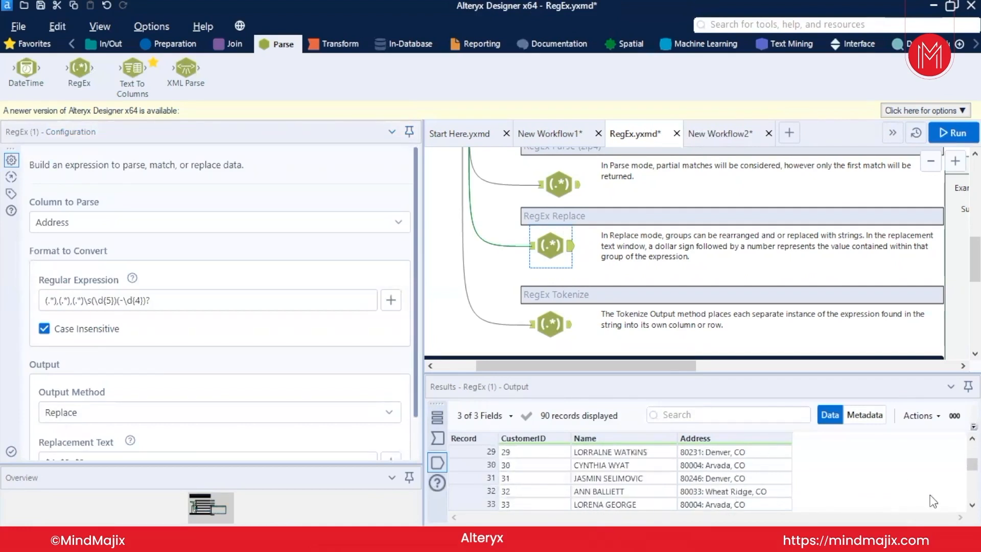
drag(971, 504, 972, 504)
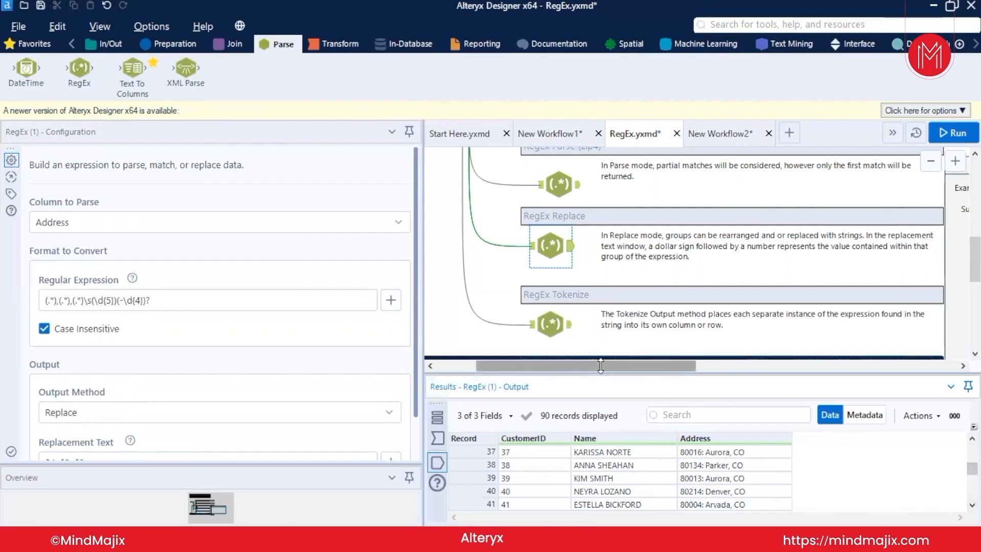
Step: Collapse the More Info box beside the RegEx Replace example and return to the example tools
drag(606, 366, 824, 366)
click(854, 166)
drag(716, 368, 499, 371)
scroll(527, 263, up, 2)
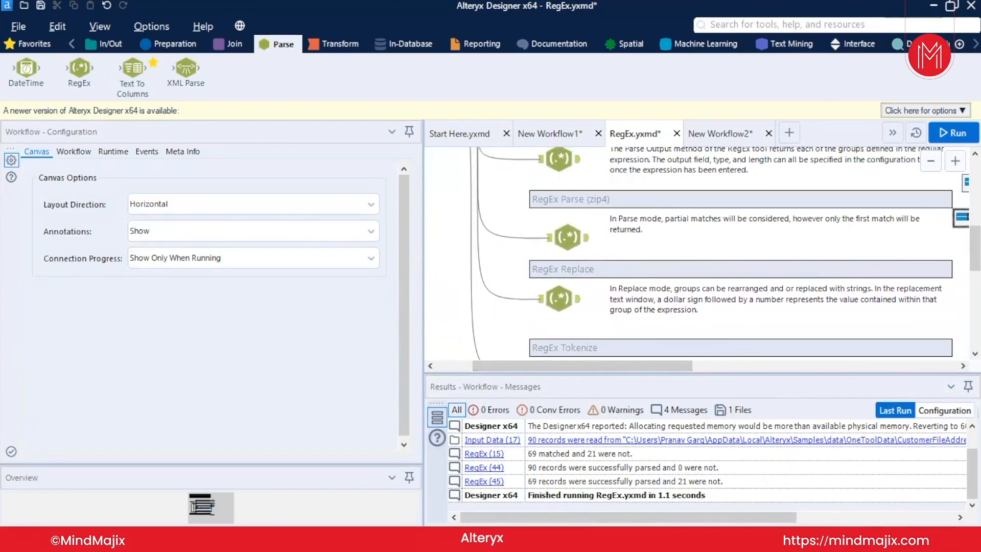
Step: Move the lower More Info container down beside the RegEx Replace heading
drag(585, 366, 659, 366)
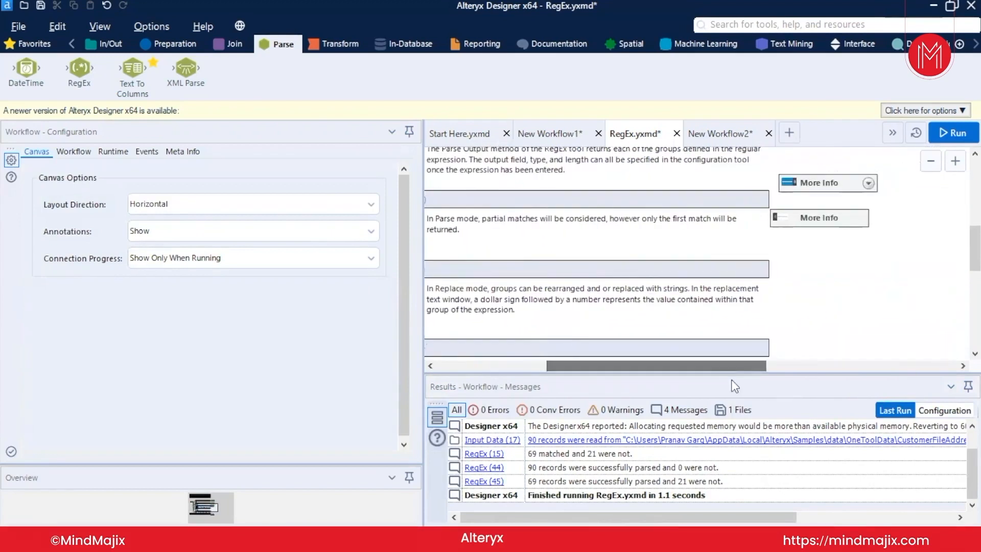
drag(822, 217, 838, 268)
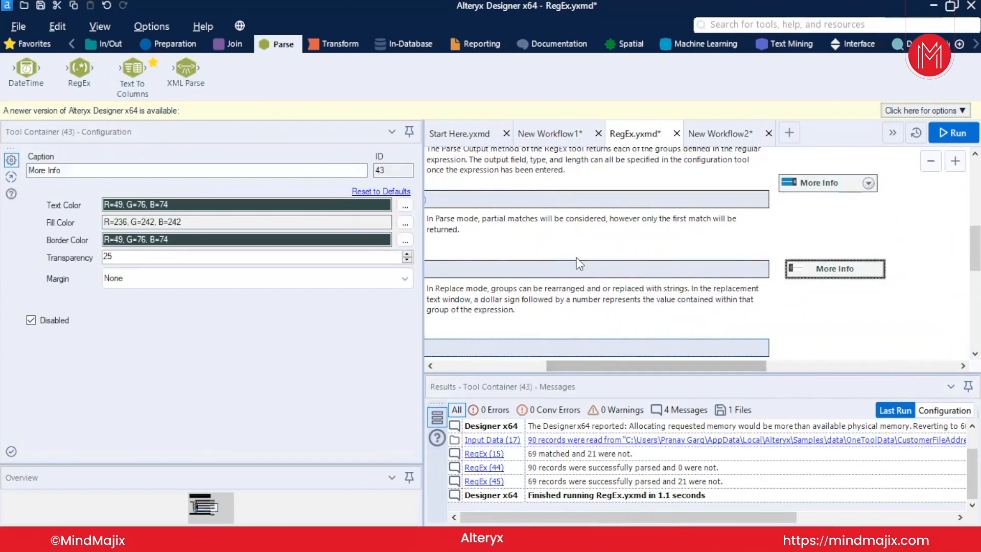
click(564, 360)
Step: Open the RegEx Tokenize example's configuration and review its expression [^,]+ and its column-splitting settings
drag(566, 366, 489, 362)
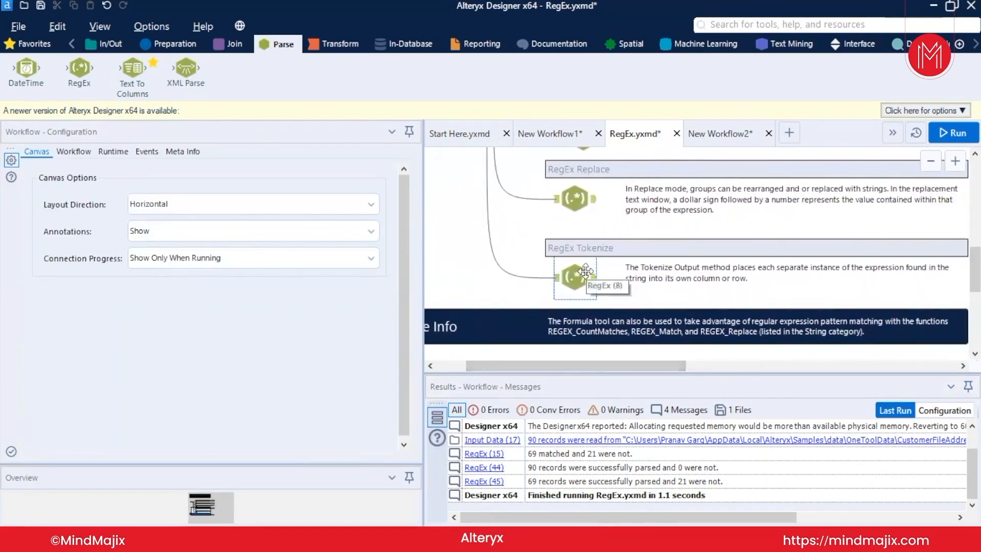
click(574, 278)
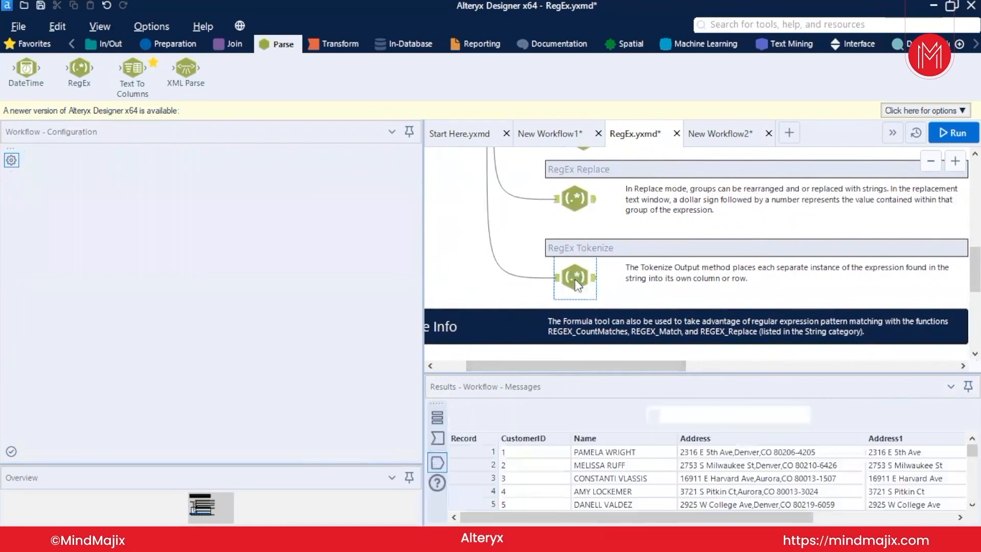
scroll(182, 386, down, 2)
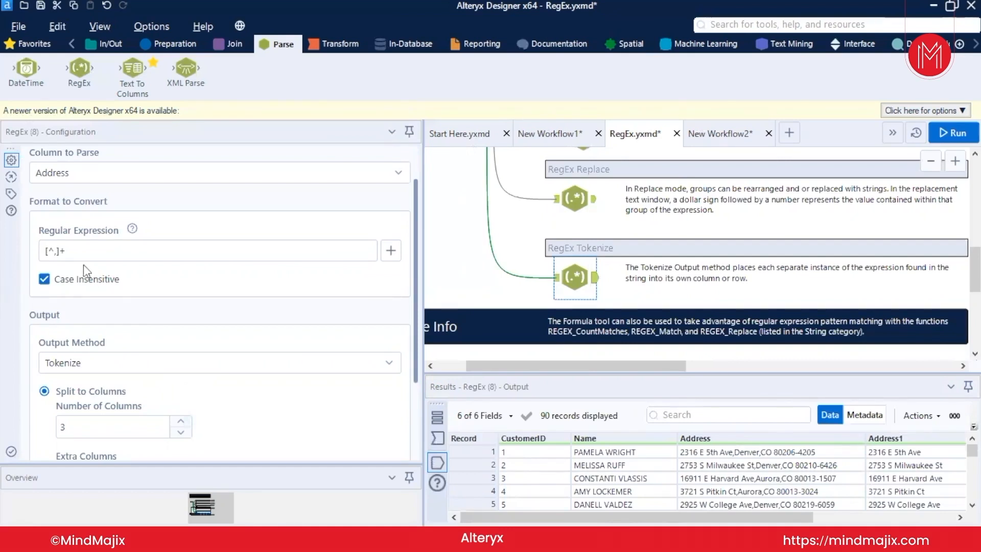
drag(77, 251, 41, 251)
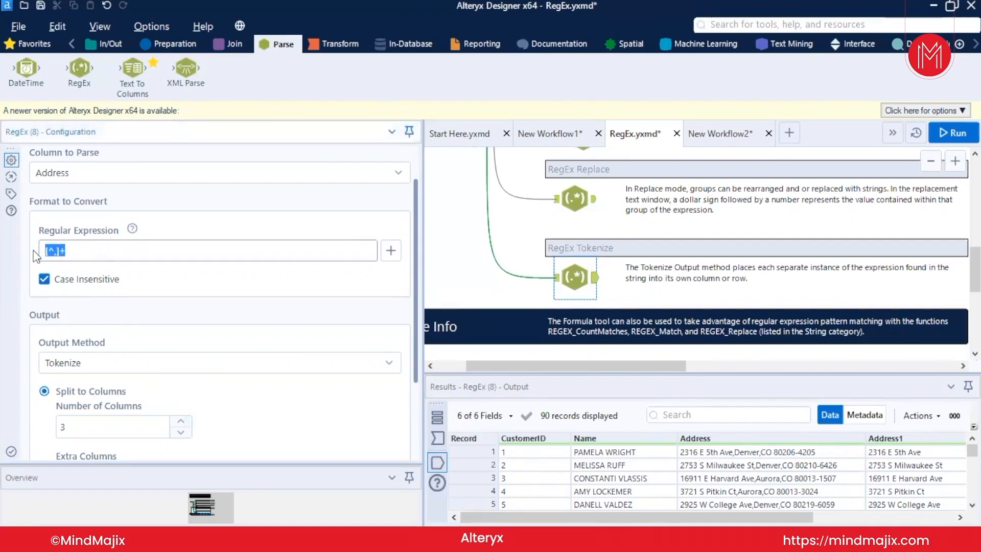
click(47, 250)
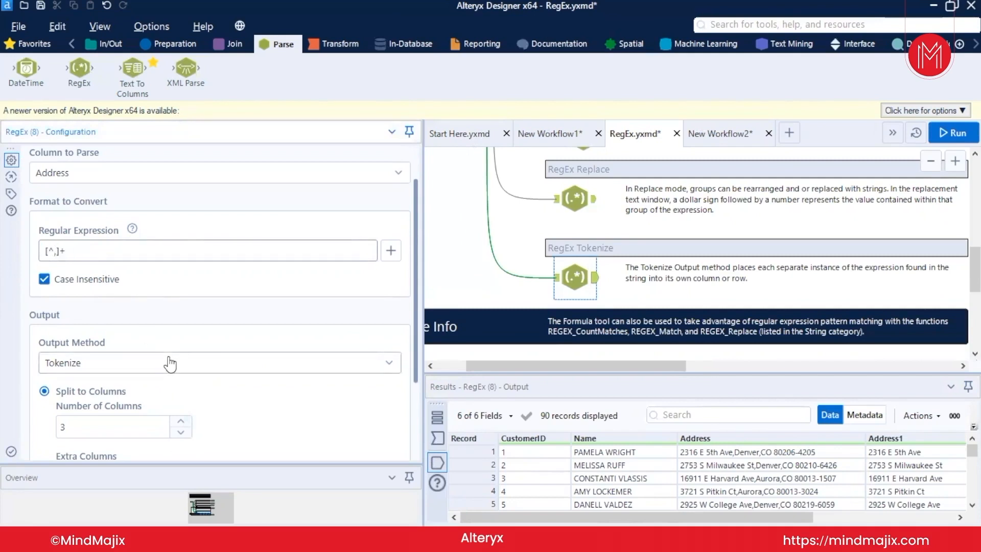
scroll(170, 364, down, 1)
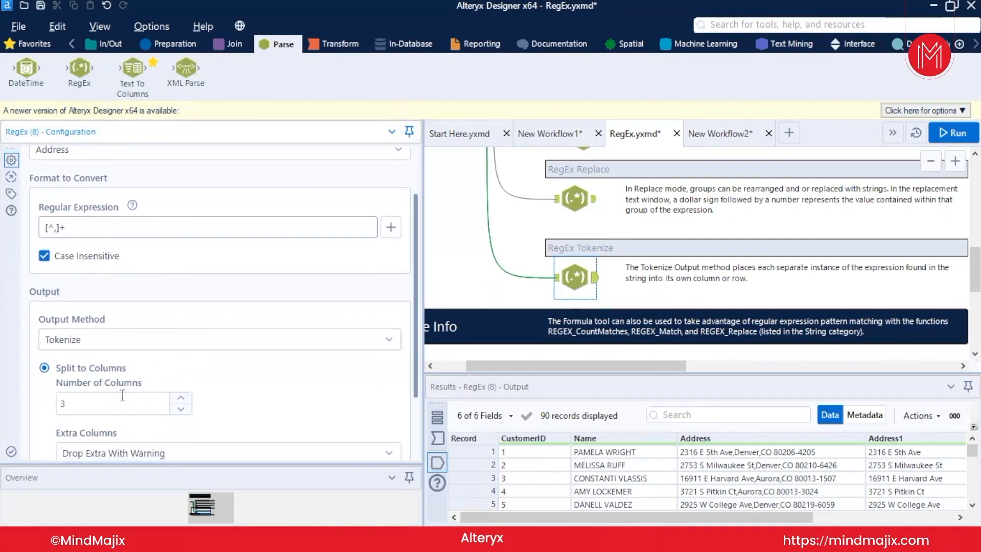
scroll(128, 391, down, 3)
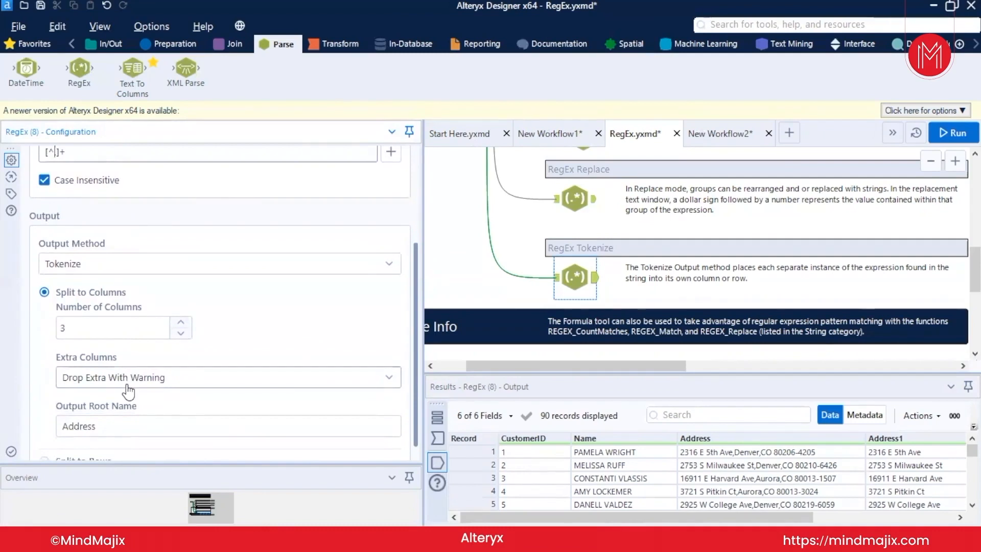
scroll(128, 391, down, 1)
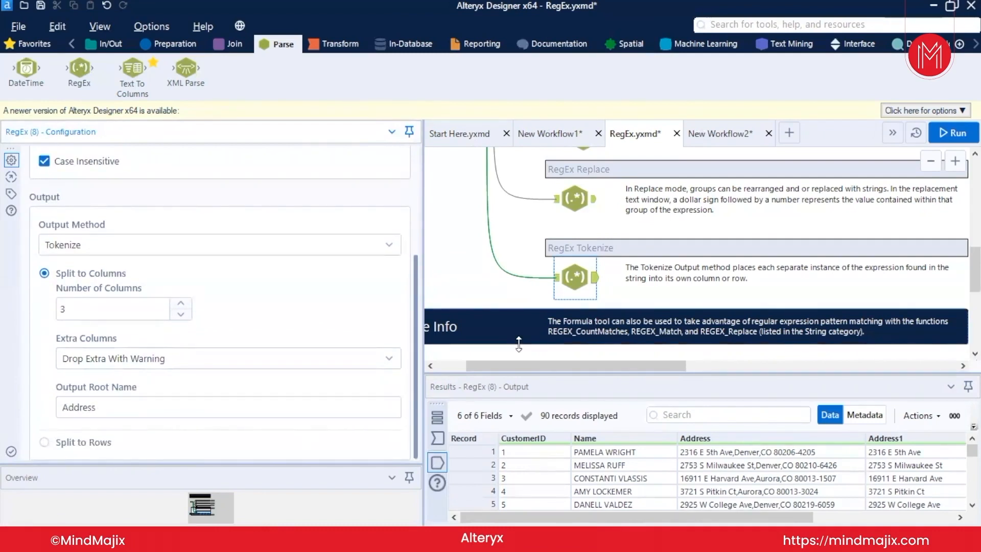
Step: Rerun the workflow and compare the first record's Address with its Address1 and Address2 values in the Tokenize output
key(ctrl+r)
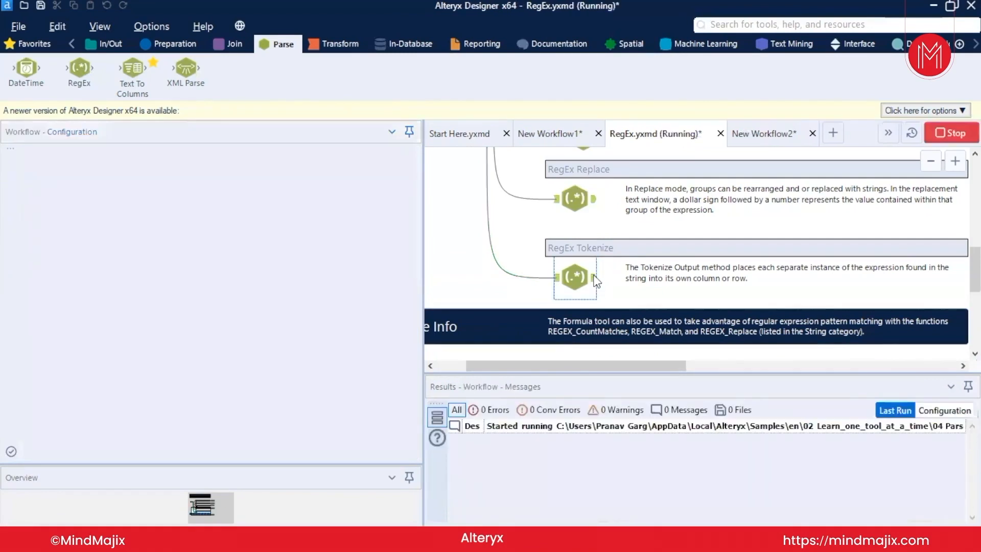
drag(702, 516, 804, 523)
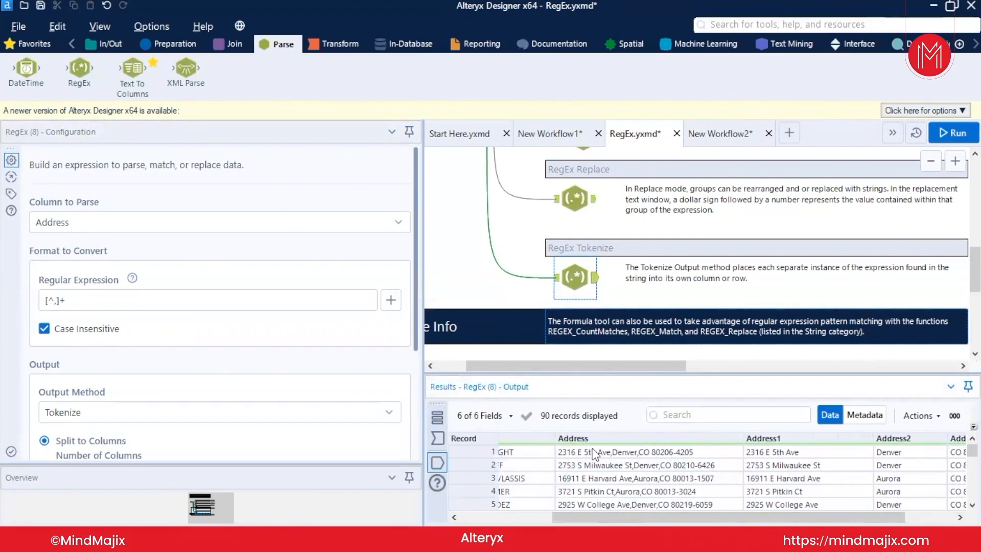
click(758, 452)
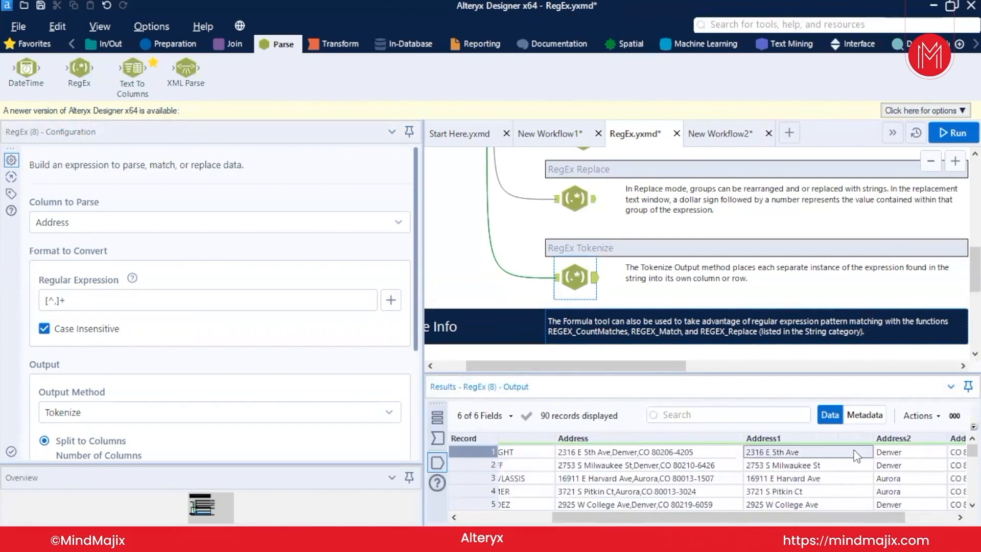
click(890, 451)
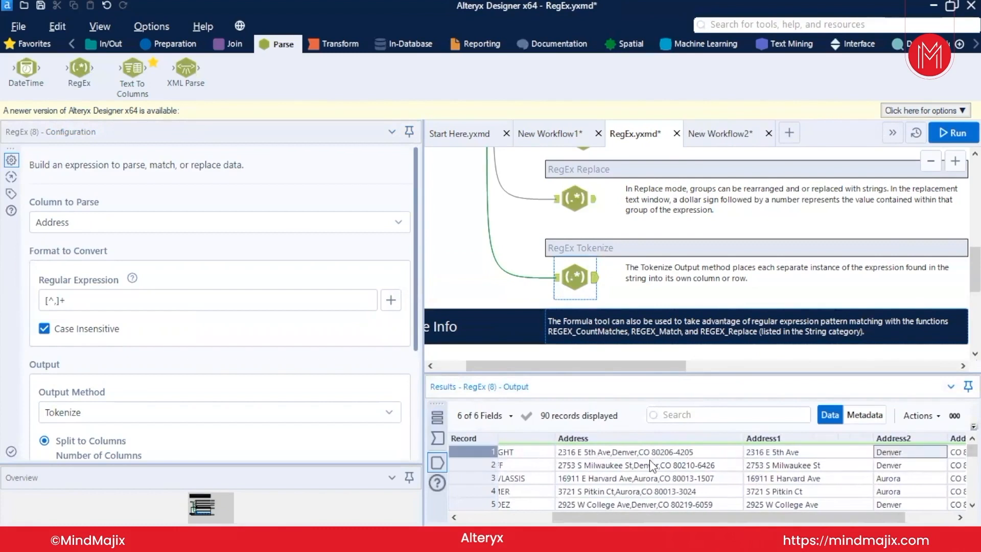
Step: Highlight the caret in the Tokenize expression [^,]+ and relate the pattern to the Address1 to Address3 output columns
click(582, 270)
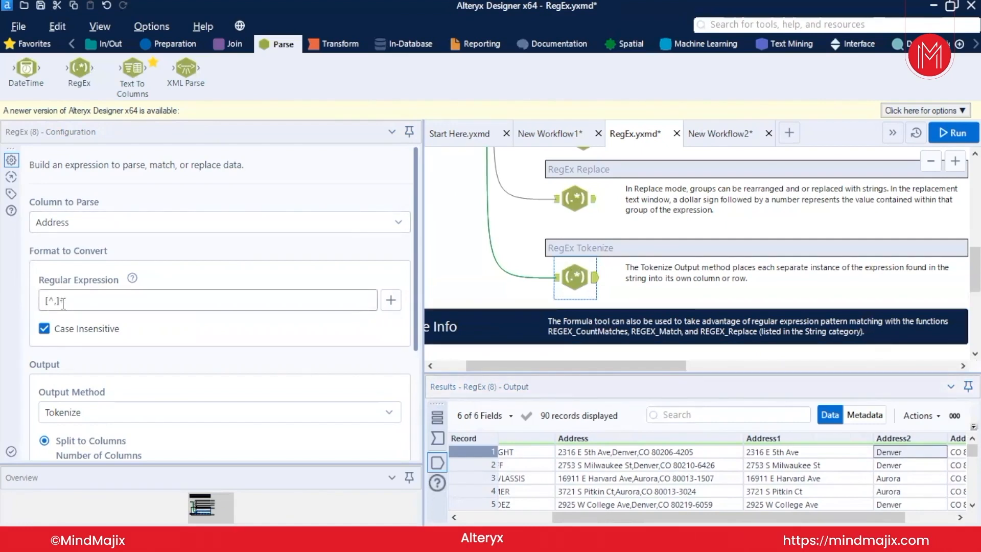
click(89, 300)
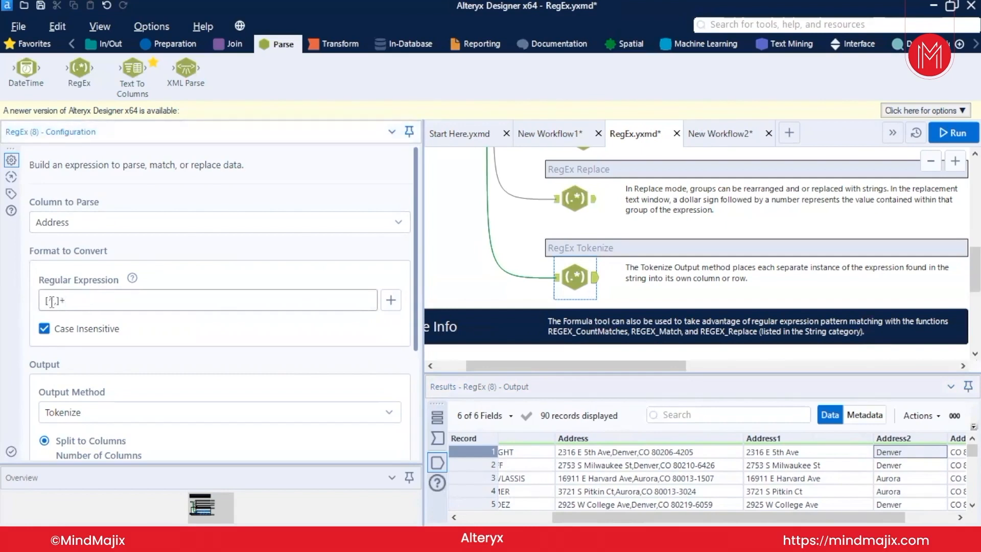
drag(51, 301, 56, 300)
click(79, 302)
drag(701, 513, 807, 510)
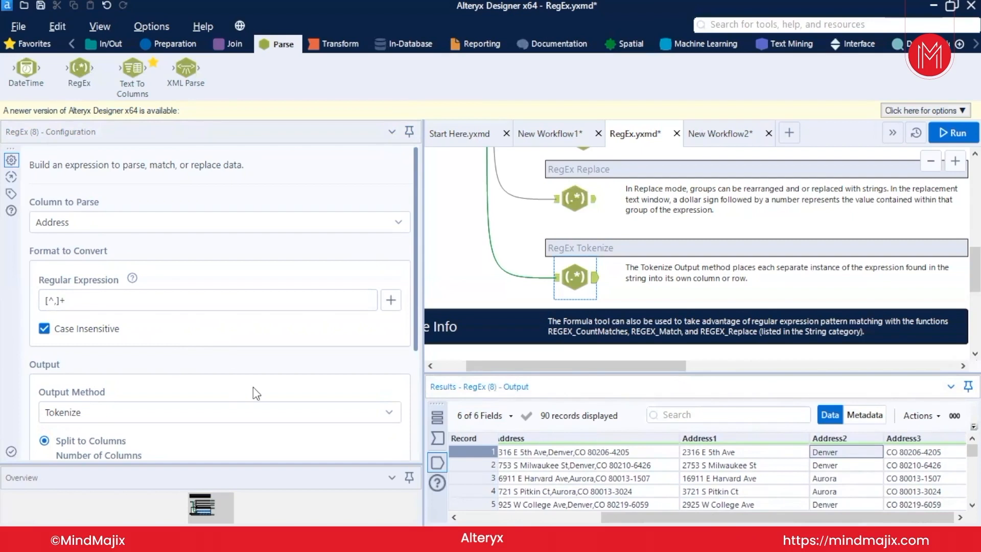
Step: Review the Tokenize tool's column count, extra-column handling, root name and row-splitting option, and show the available output methods
scroll(254, 385, down, 3)
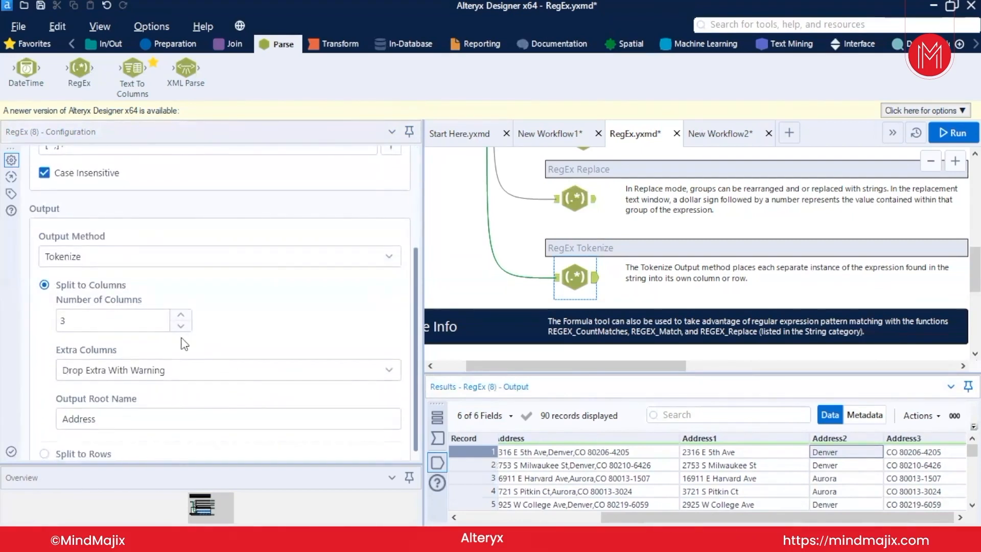
scroll(56, 411, down, 1)
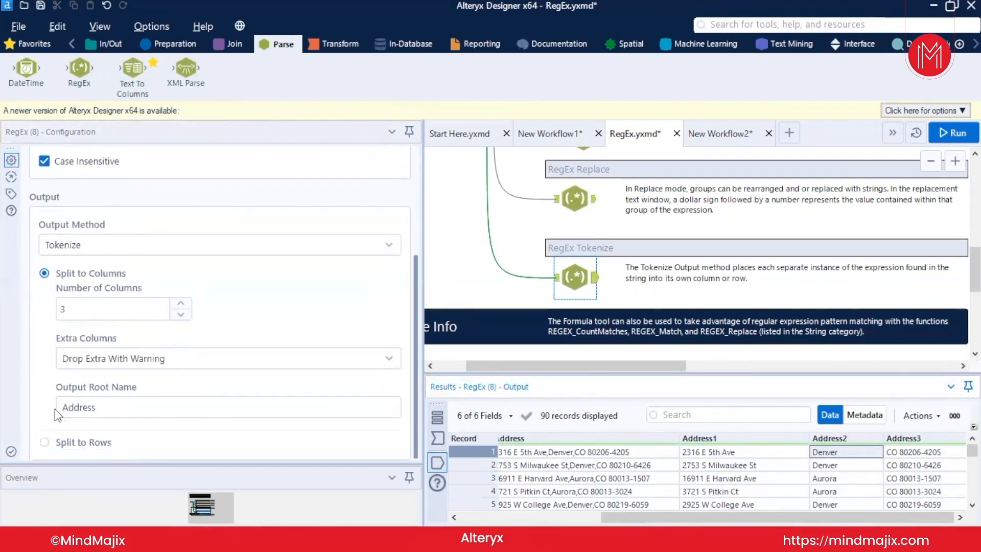
scroll(55, 411, up, 3)
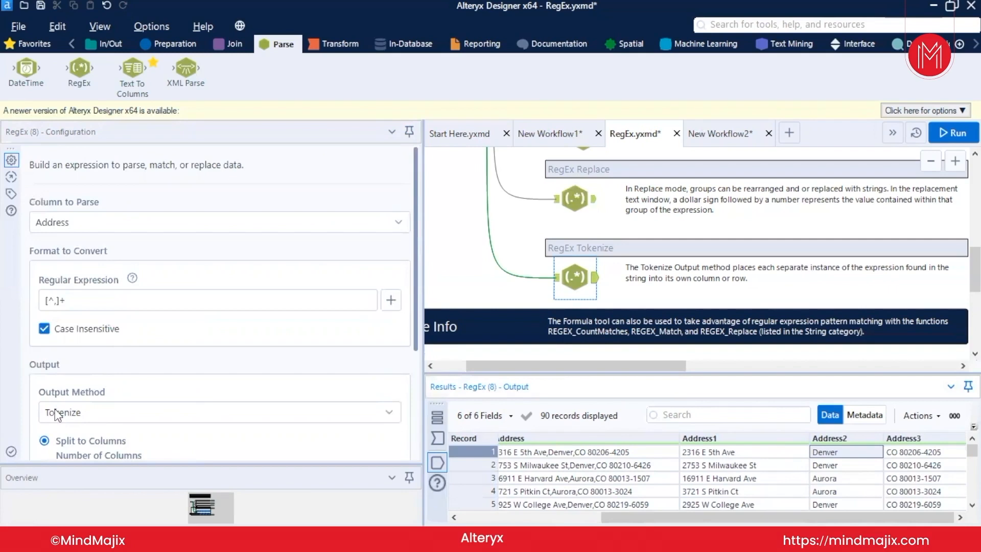
scroll(55, 415, down, 6)
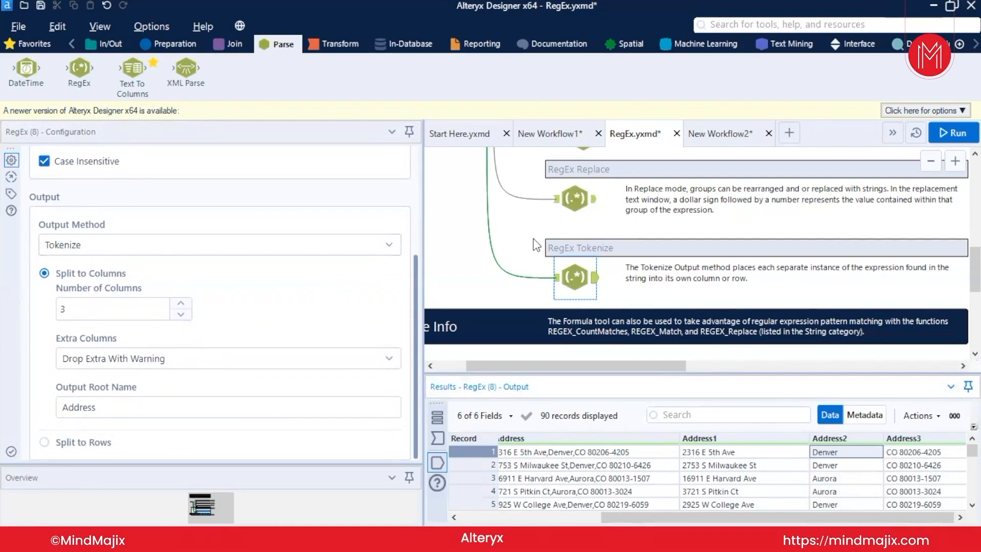
click(333, 247)
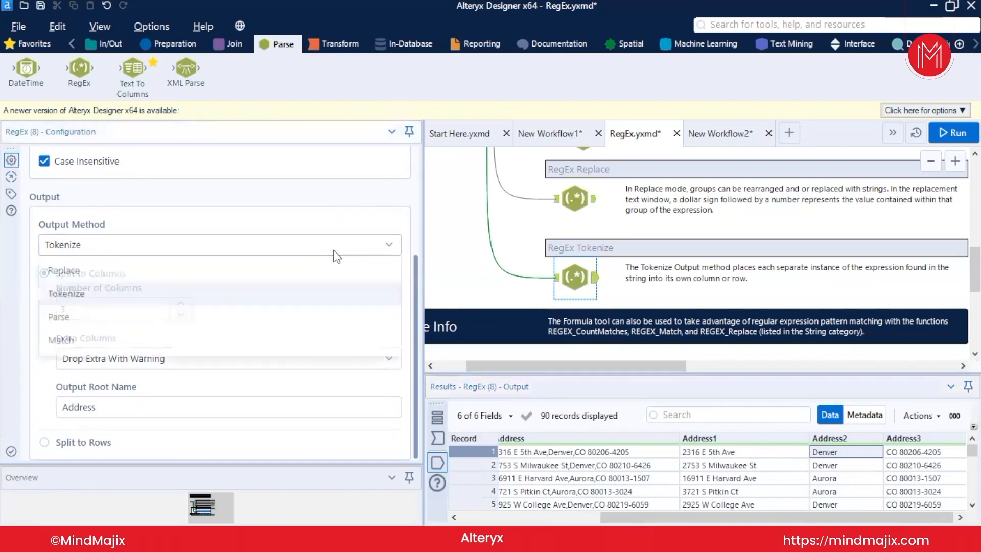